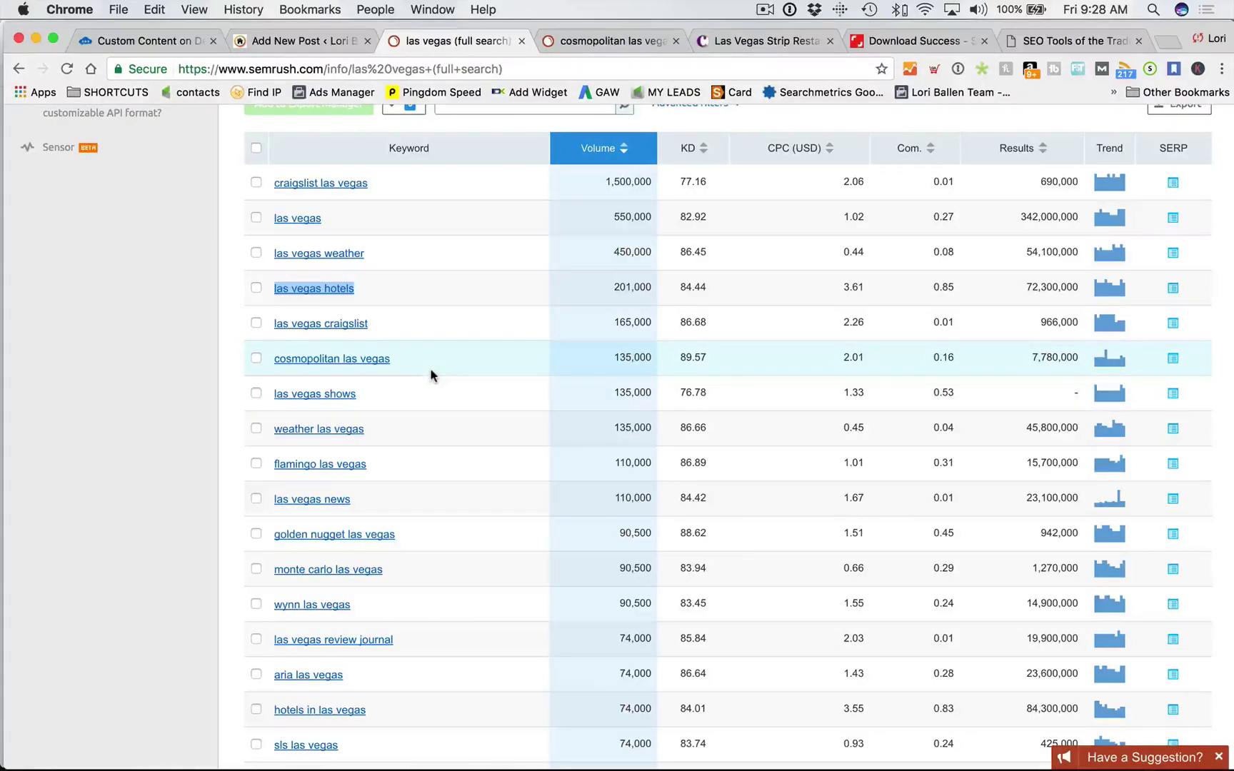
Step: Close the cached 'cosmopolitan las vegas' results tab and review the las vegas Phrase Match report (133,417 keywords)
left_click(612, 43)
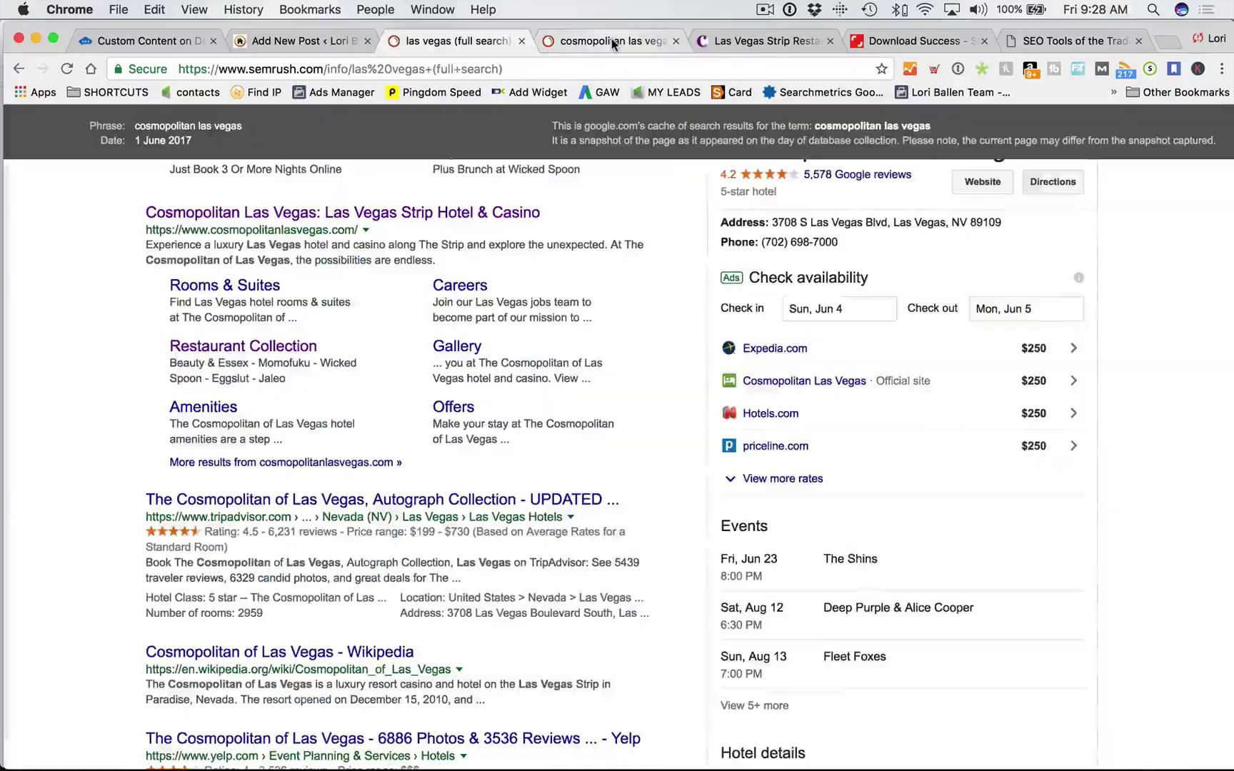
left_click(676, 41)
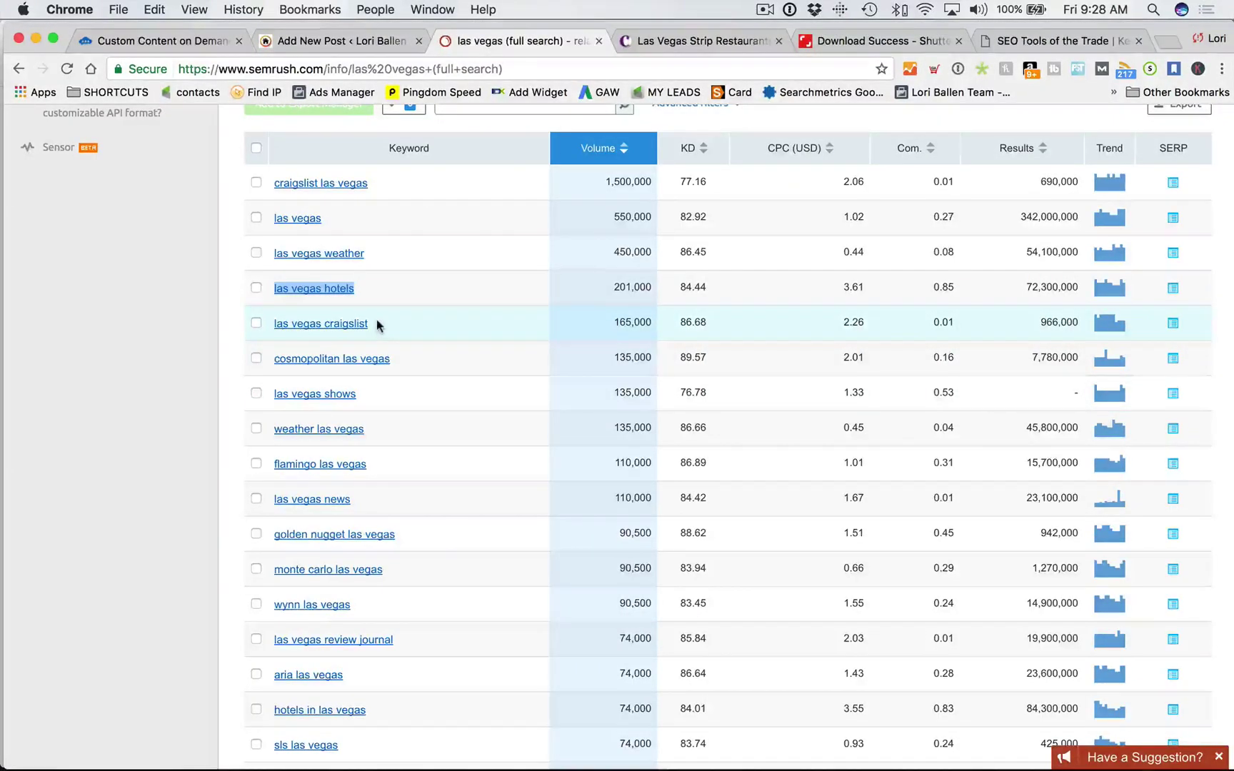
left_click_drag(275, 357, 400, 359)
key("super+c")
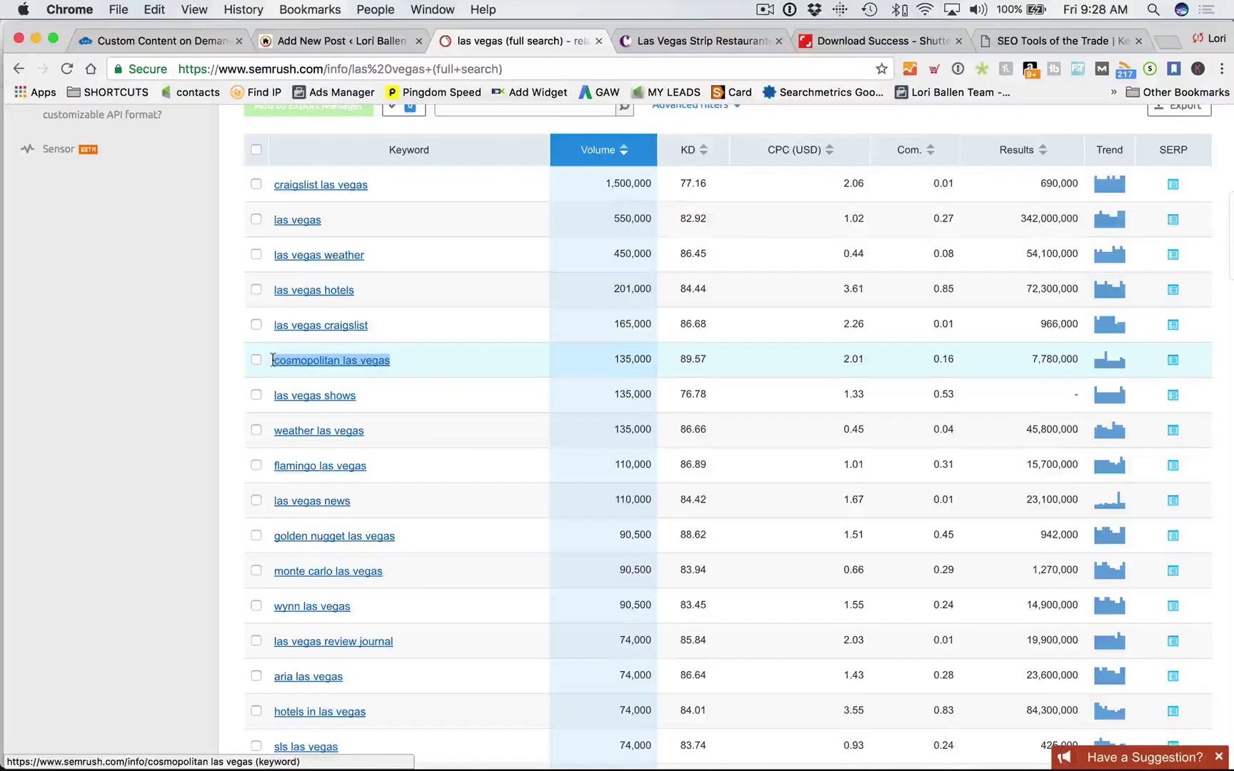
scroll(443, 371, "down", 1)
scroll(441, 375, "up", 10)
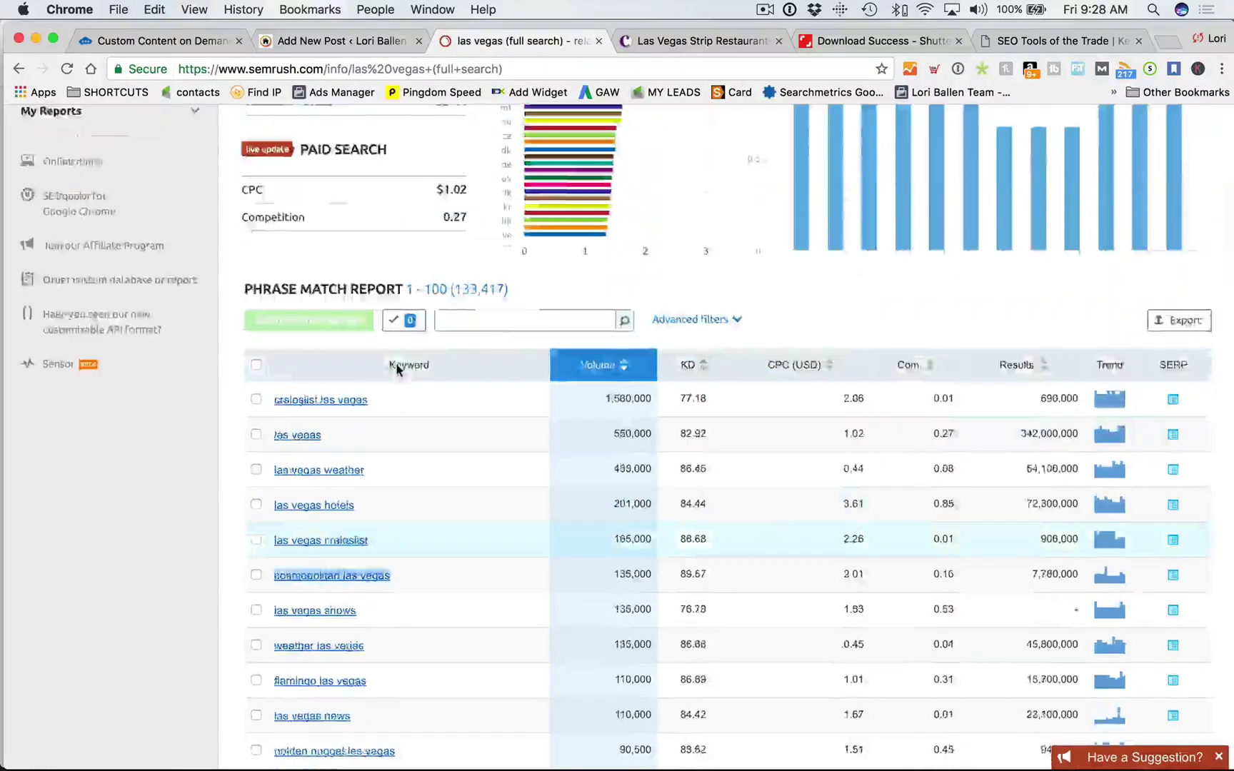
scroll(387, 366, "down", 2)
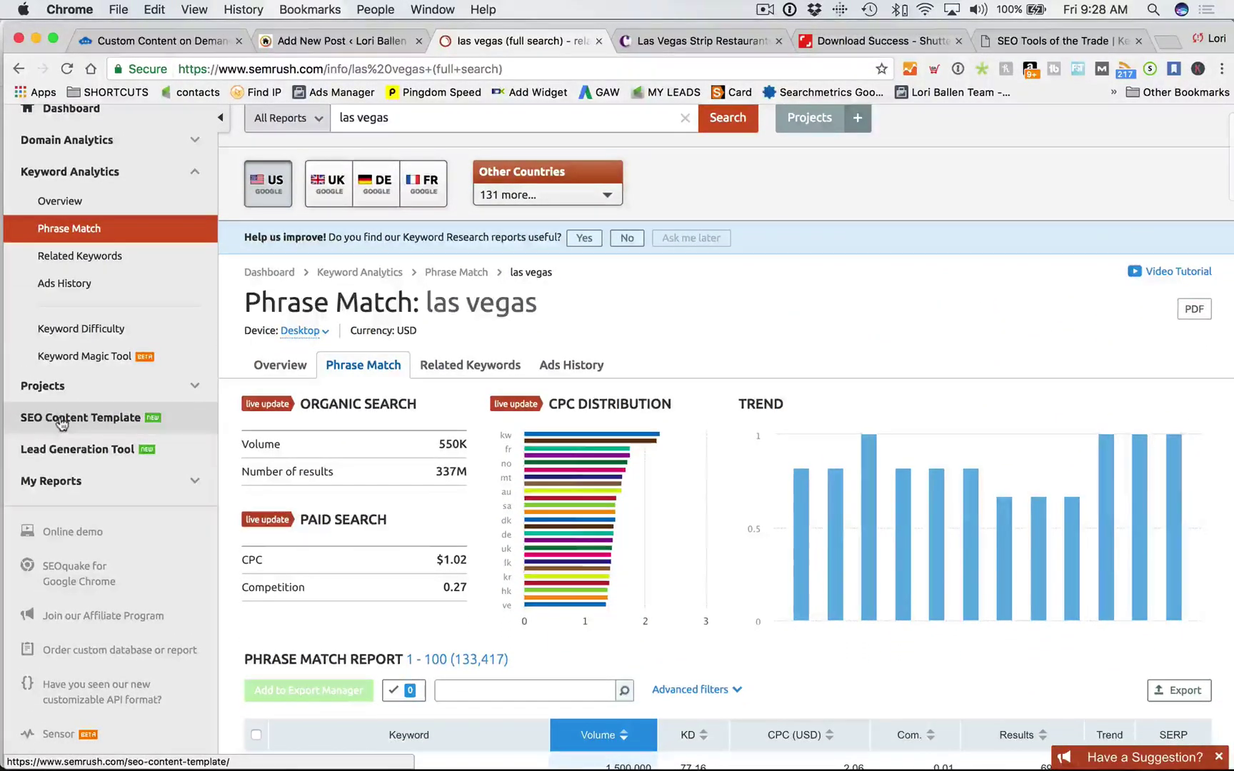
Step: Open SEO Content Template and paste 'cosmopolitan las vegas' as the target keyword
left_click(61, 421)
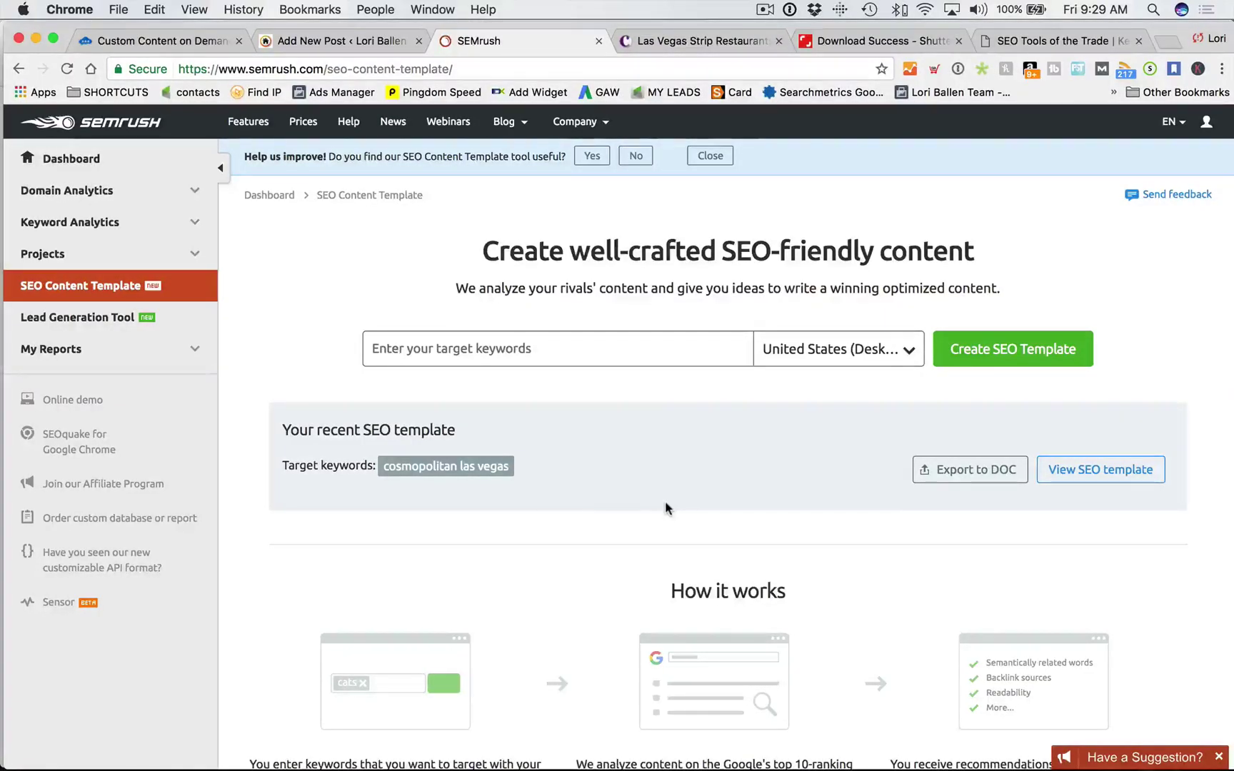
left_click(484, 346)
key("super+v")
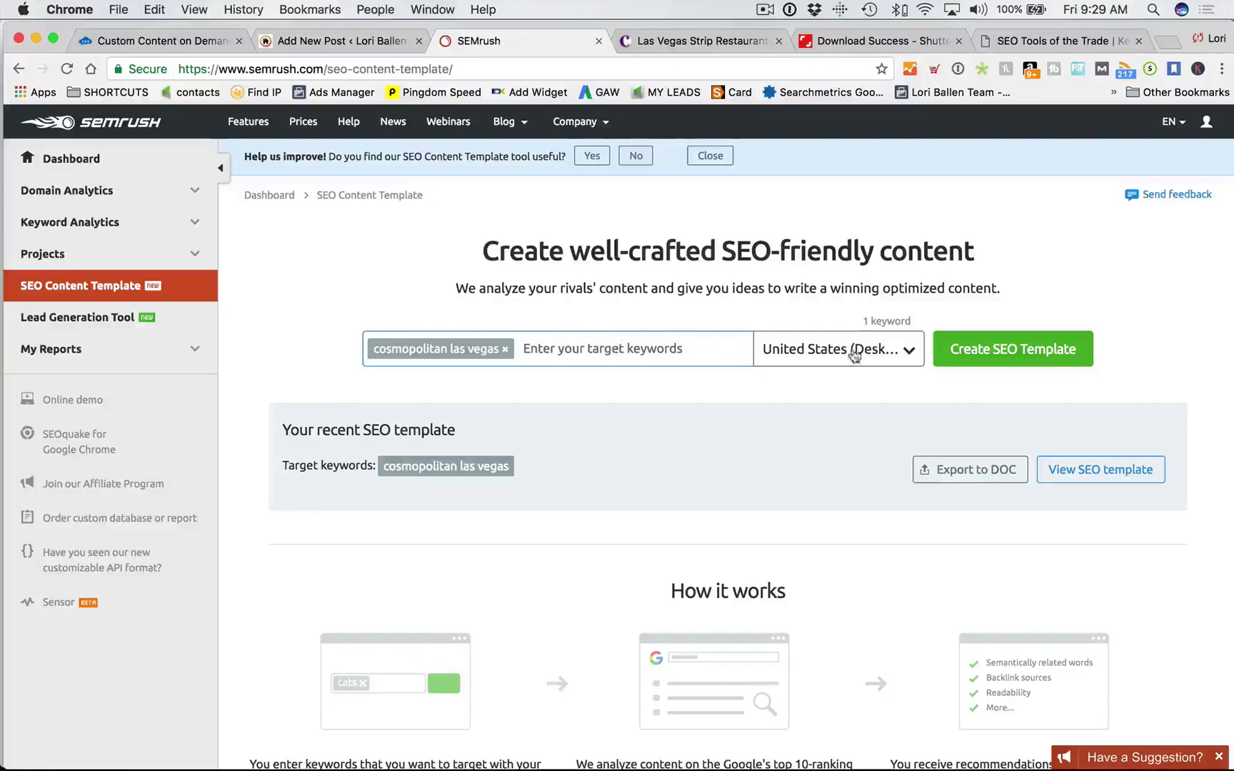
Step: Target Desktop searches in Las Vegas, Nevada and create the SEO template
left_click(909, 350)
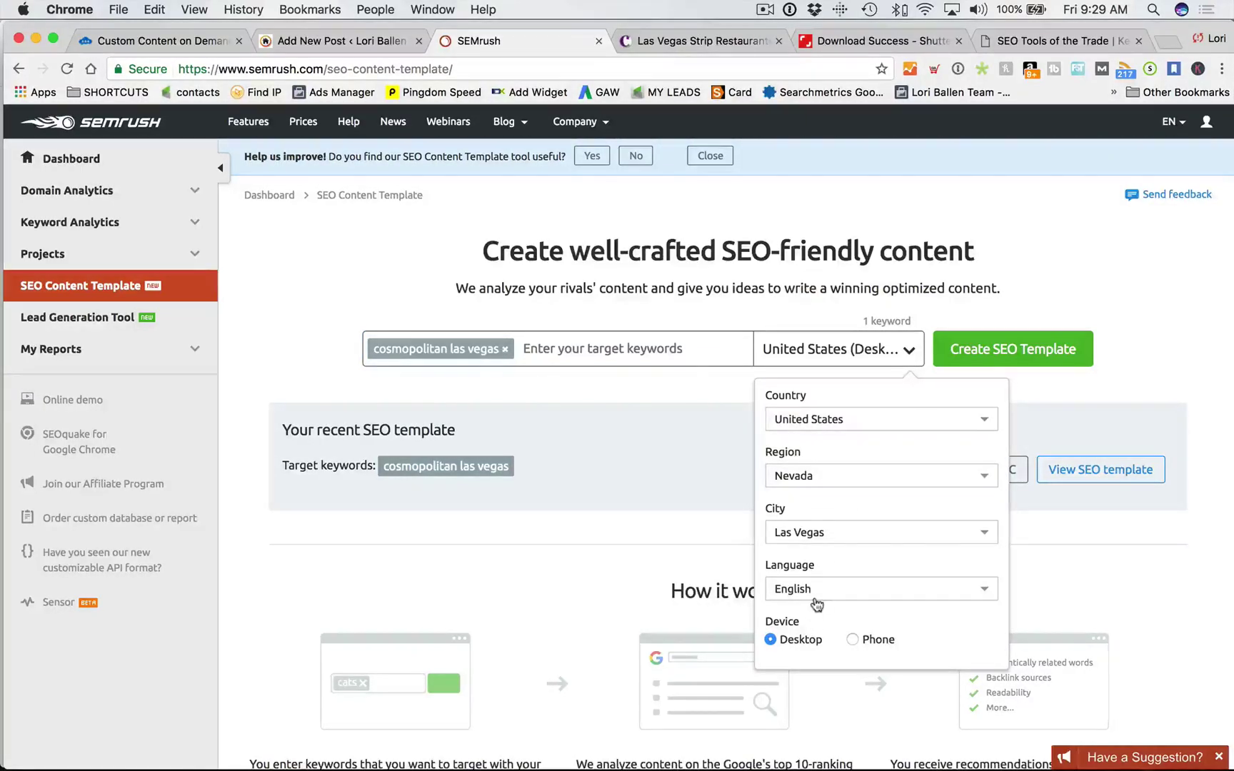
scroll(808, 604, "down", 1)
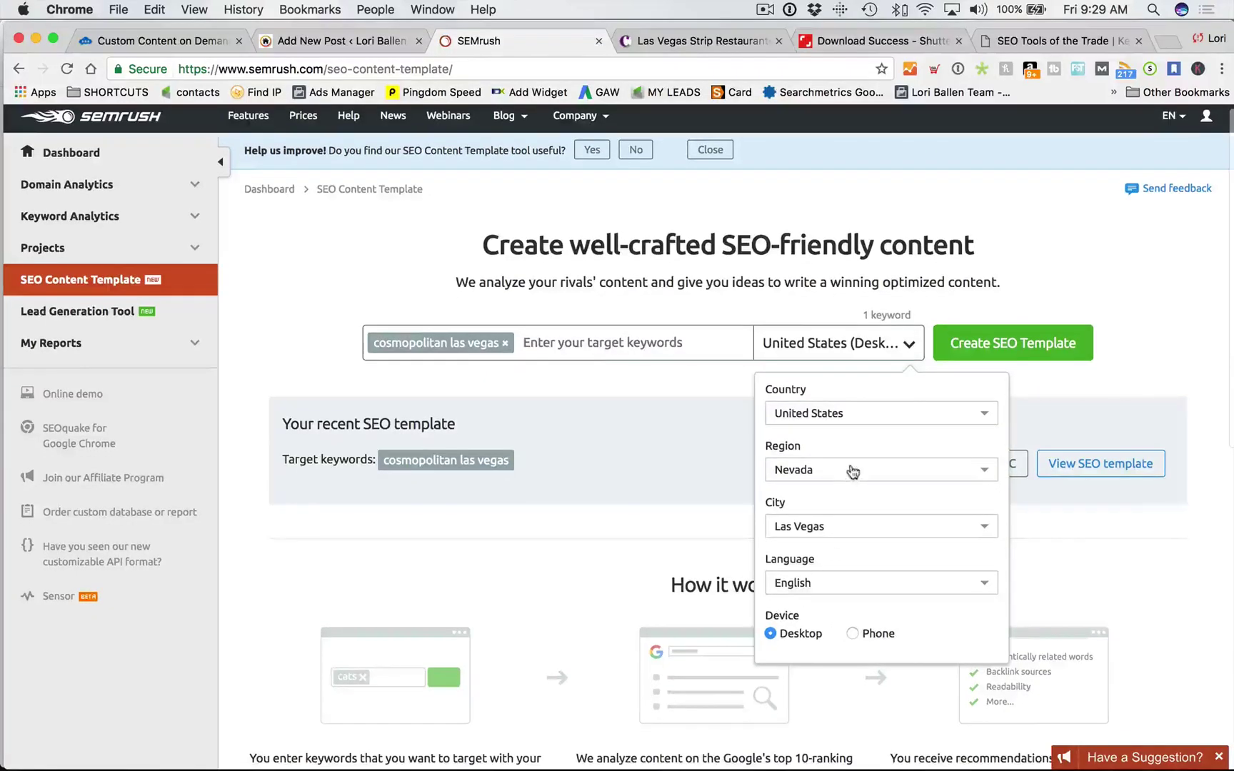
scroll(853, 500, "down", 2)
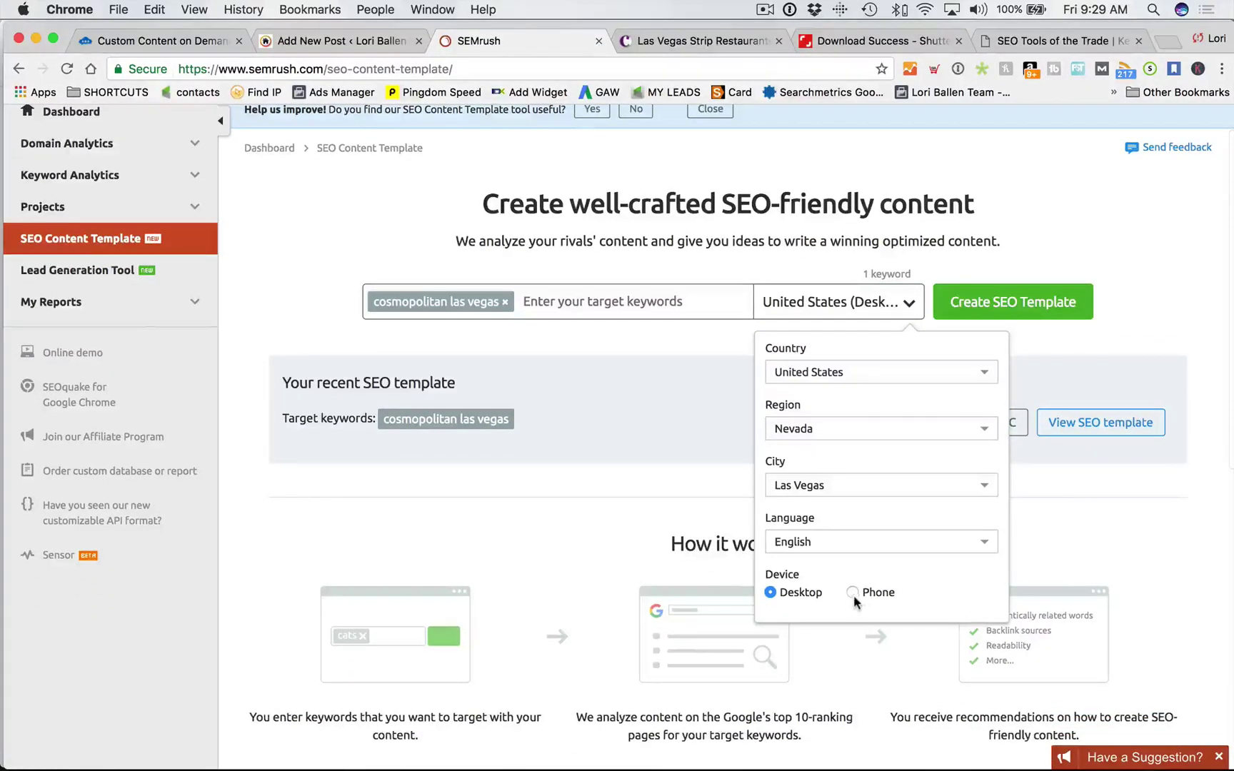
left_click(853, 593)
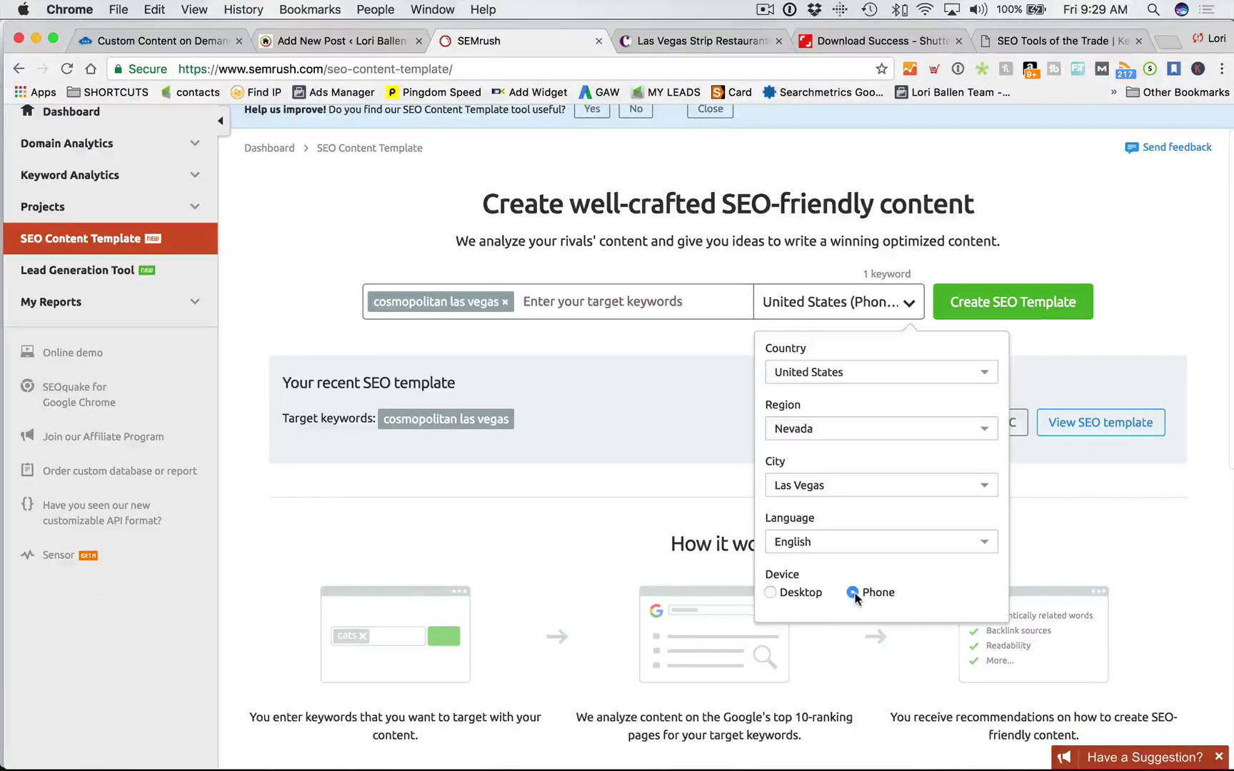
left_click(771, 594)
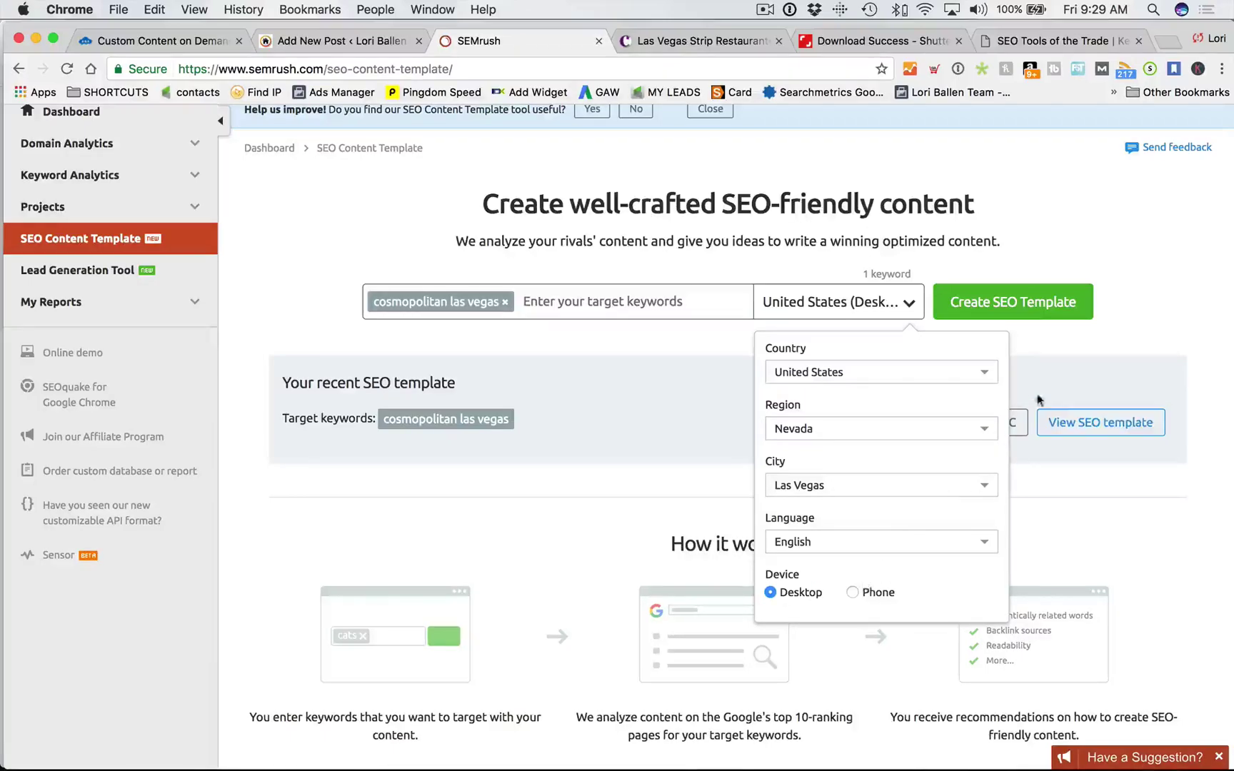
left_click(994, 308)
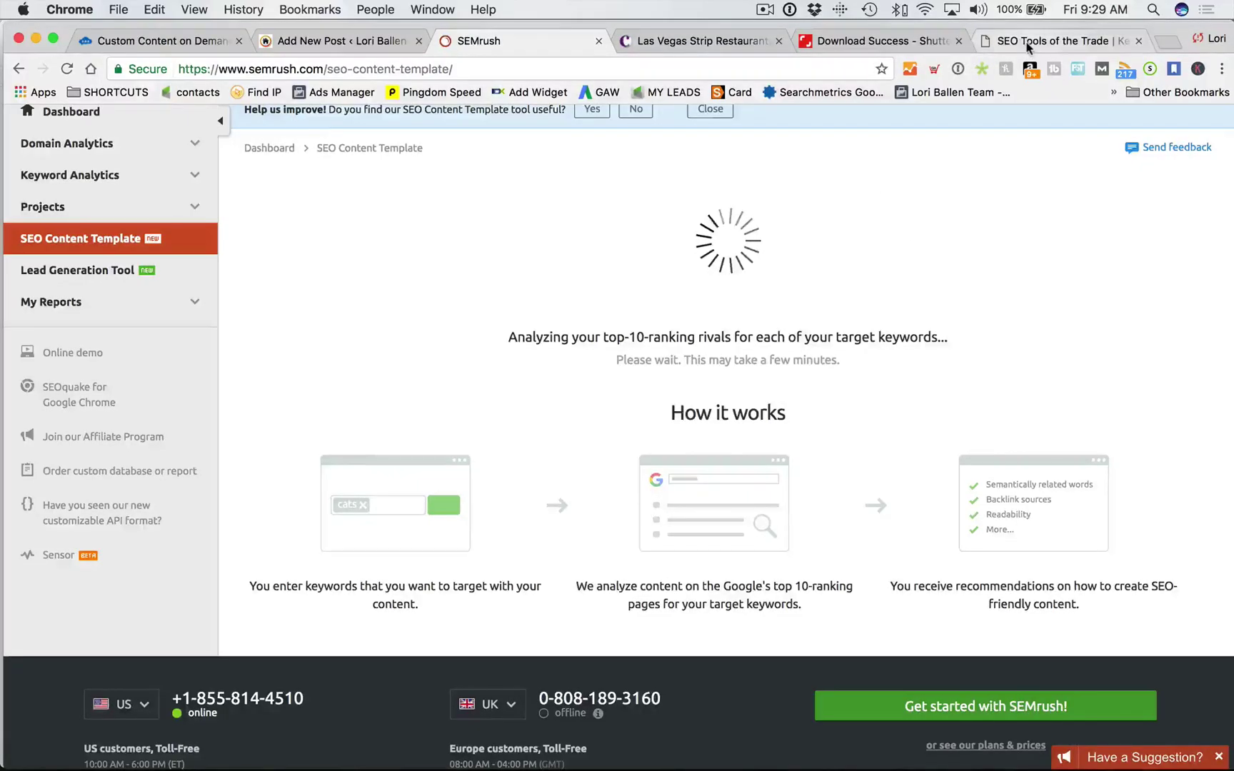
Step: In the SEO Tools of the Trade tab, go to loriballen.com/lorislist
left_click(1050, 41)
left_click(310, 68)
type("loristools.com")
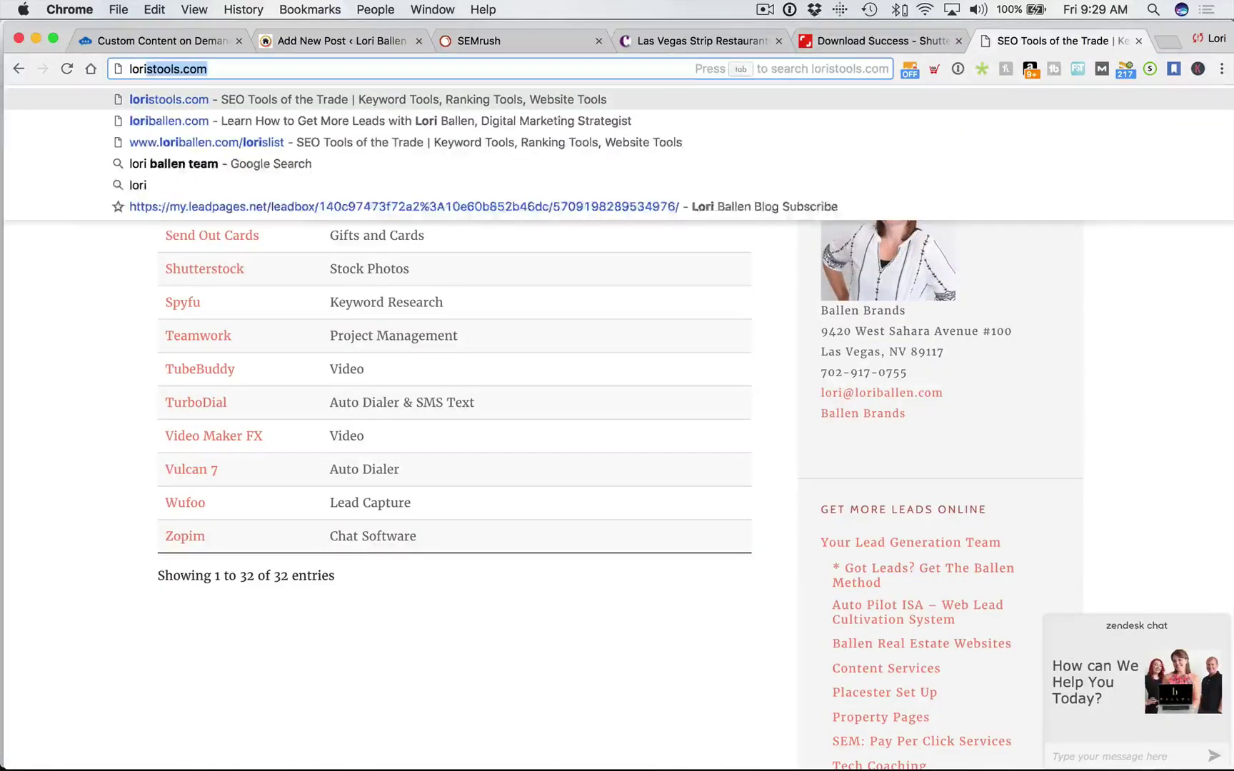
left_click(196, 202)
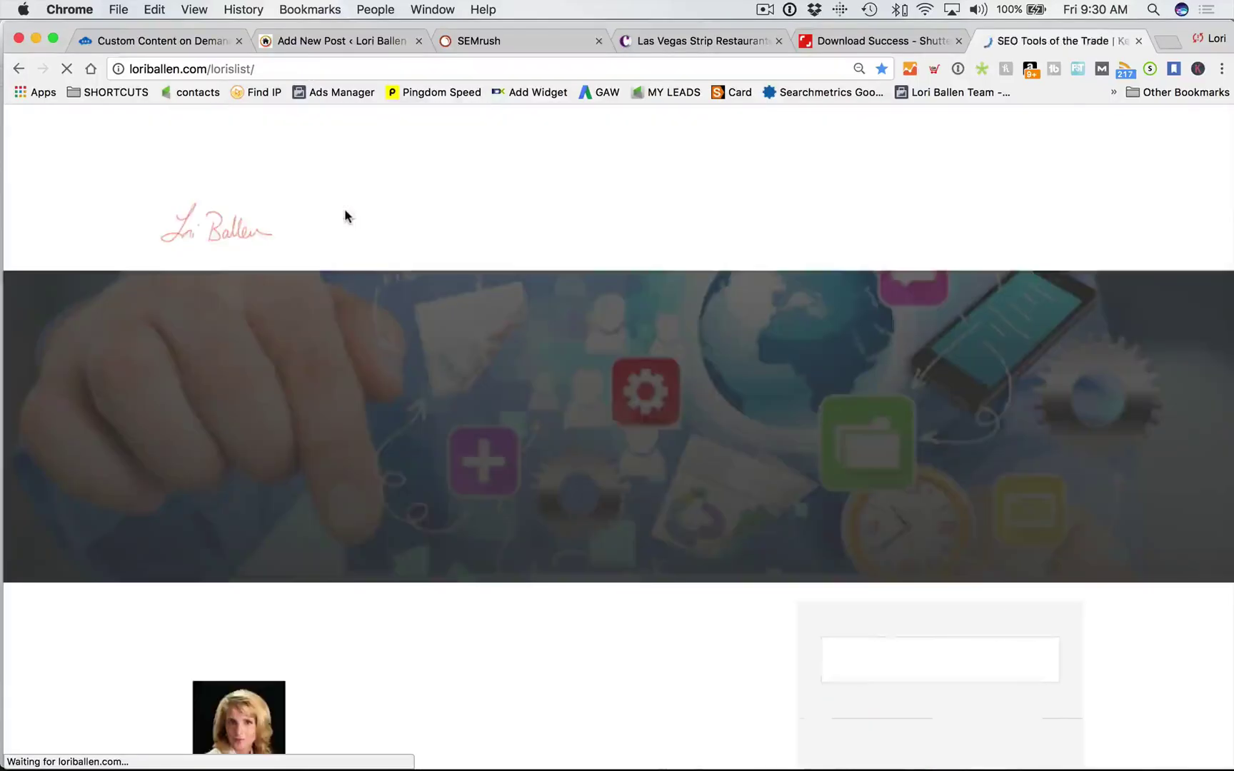
Step: Browse the recommended SEO tools table, then return to SEMrush's recommendations
scroll(344, 214, "down", 20)
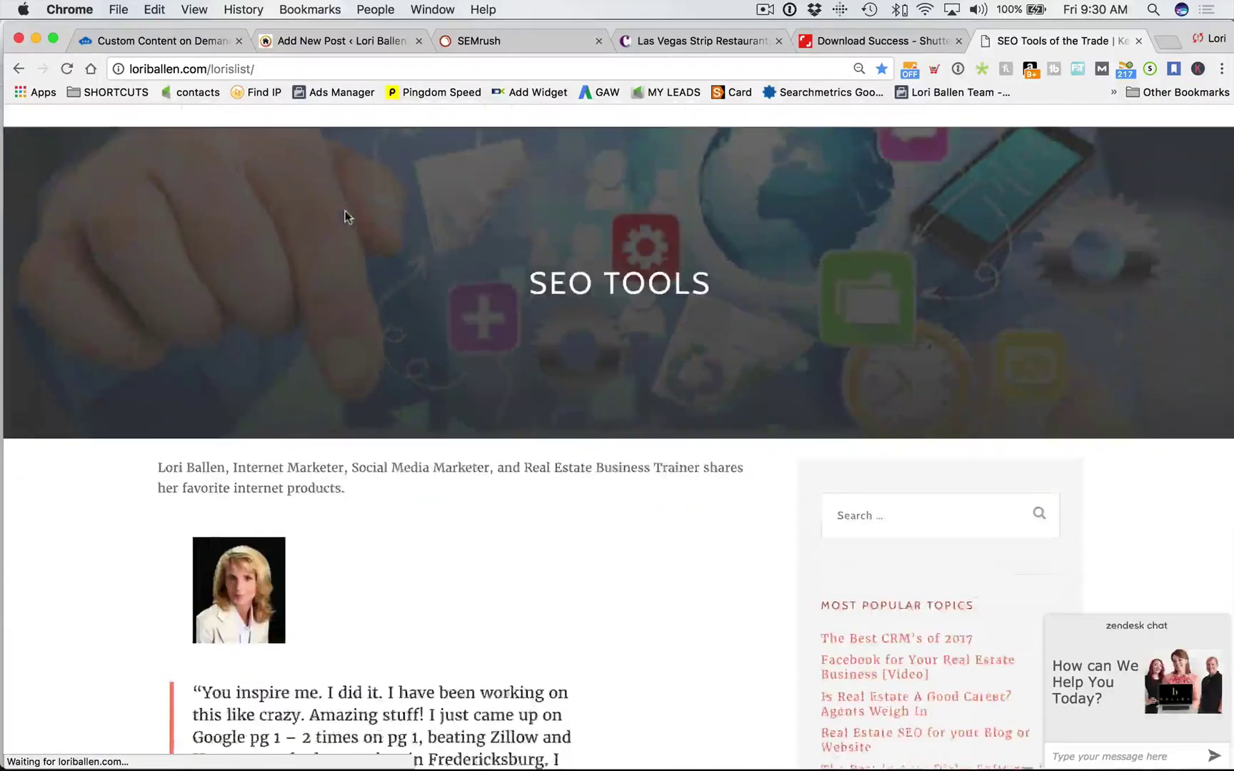
scroll(345, 216, "down", 3)
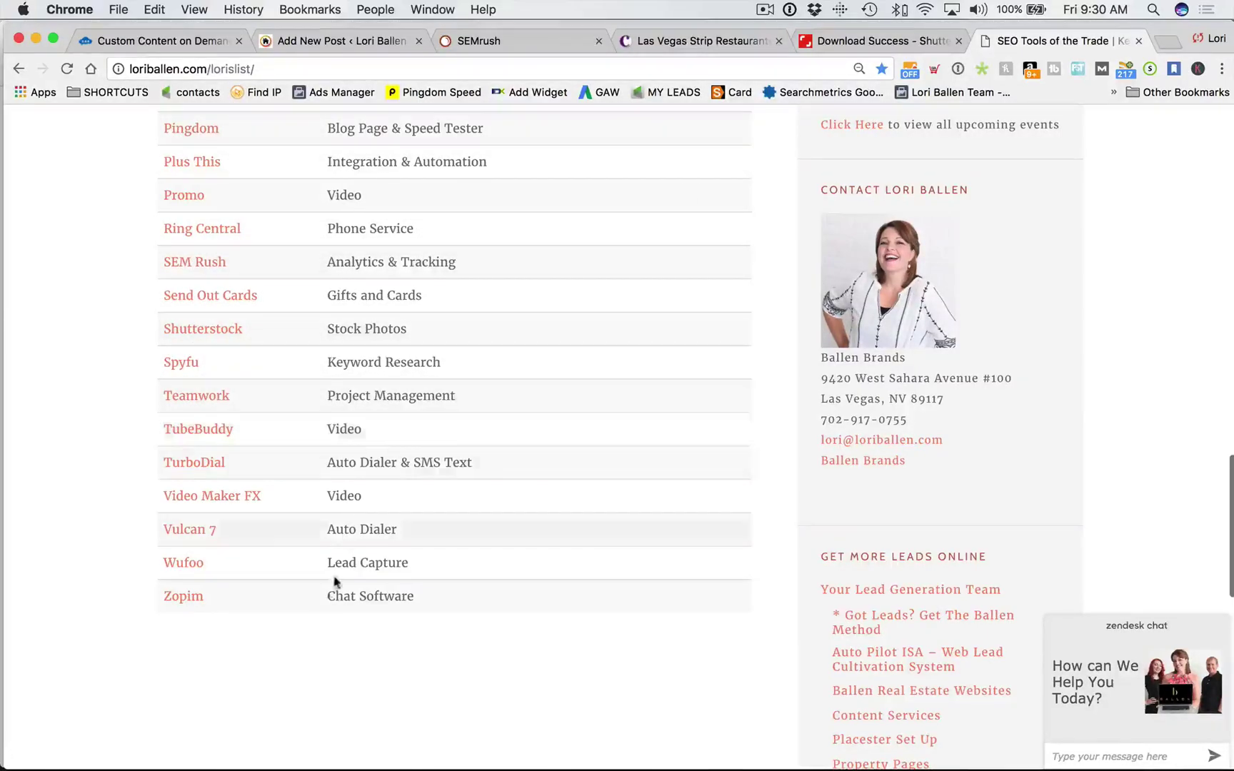
scroll(242, 562, "up", 8)
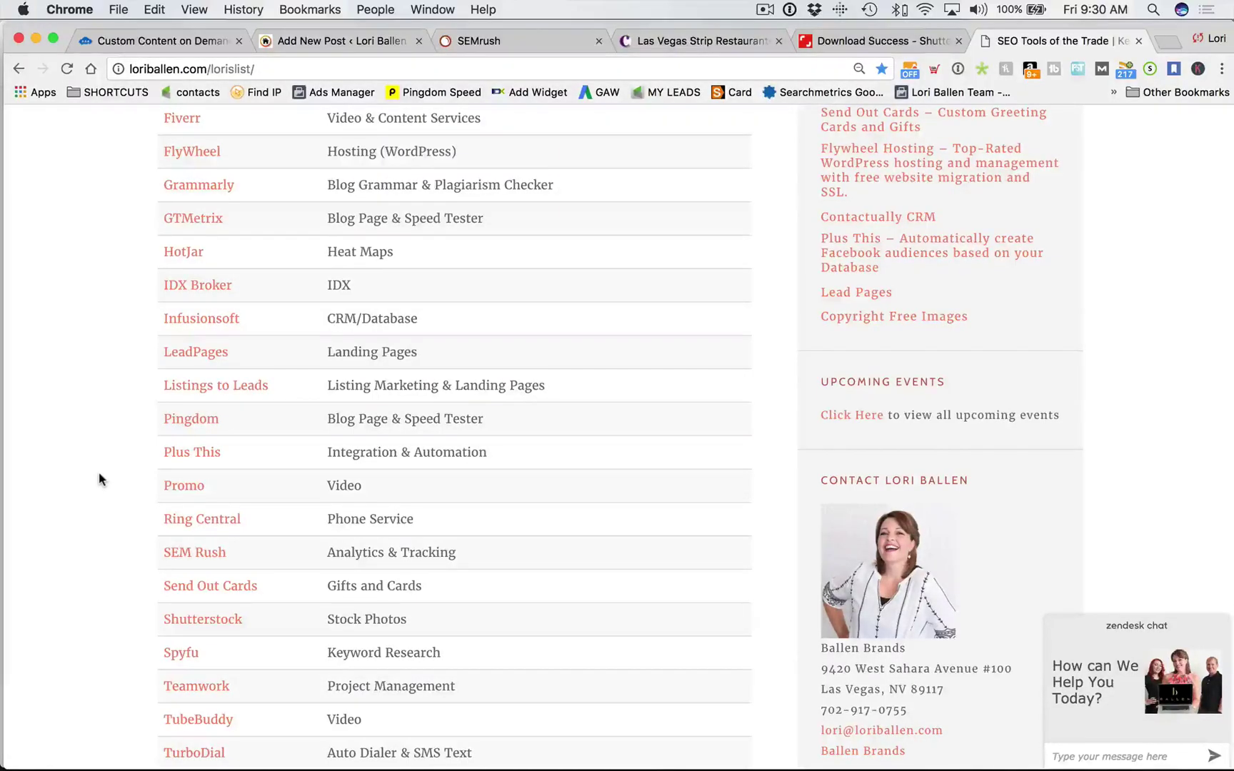
scroll(87, 483, "down", 5)
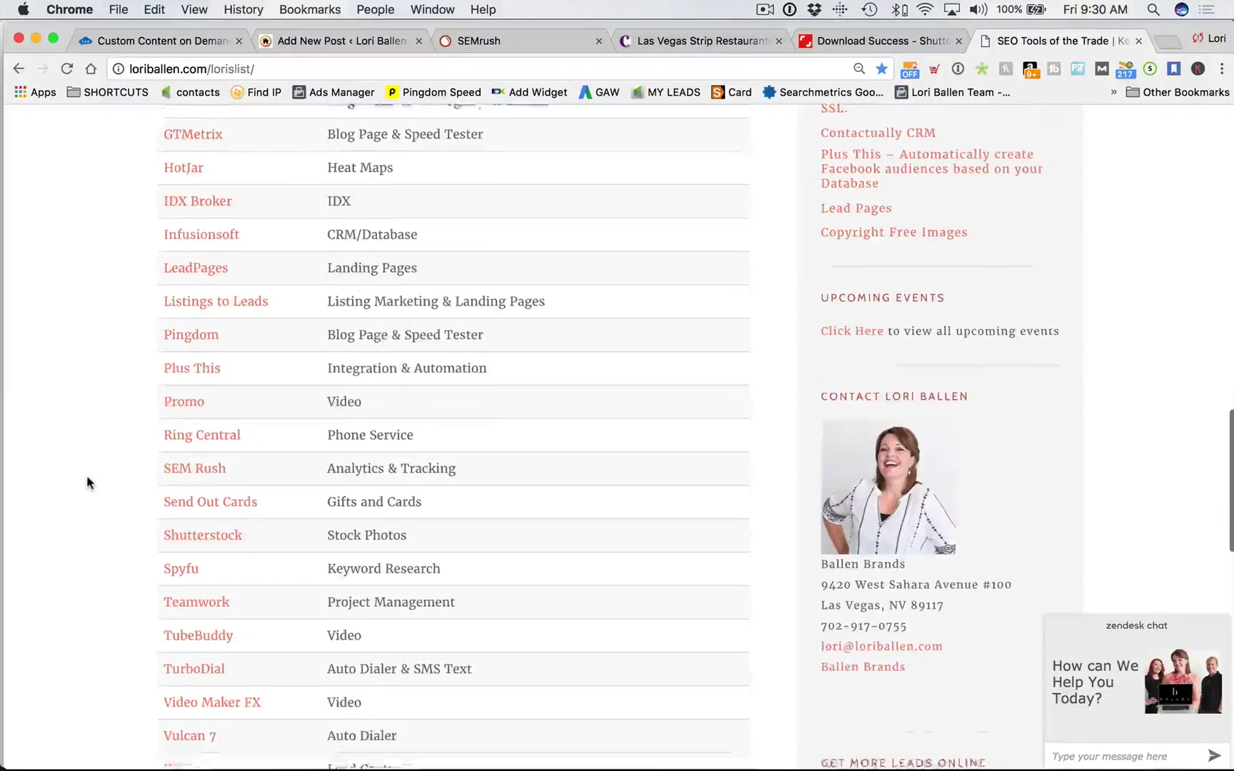
scroll(87, 483, "down", 3)
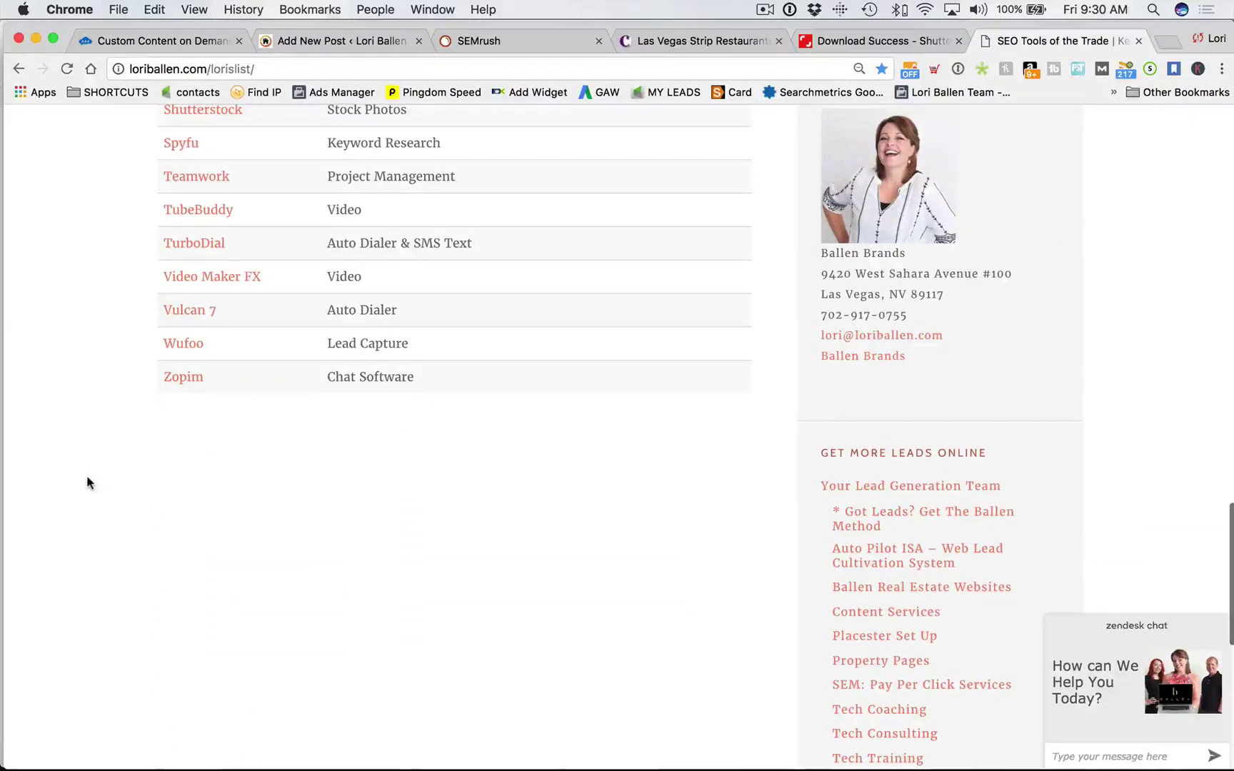
scroll(88, 483, "up", 9)
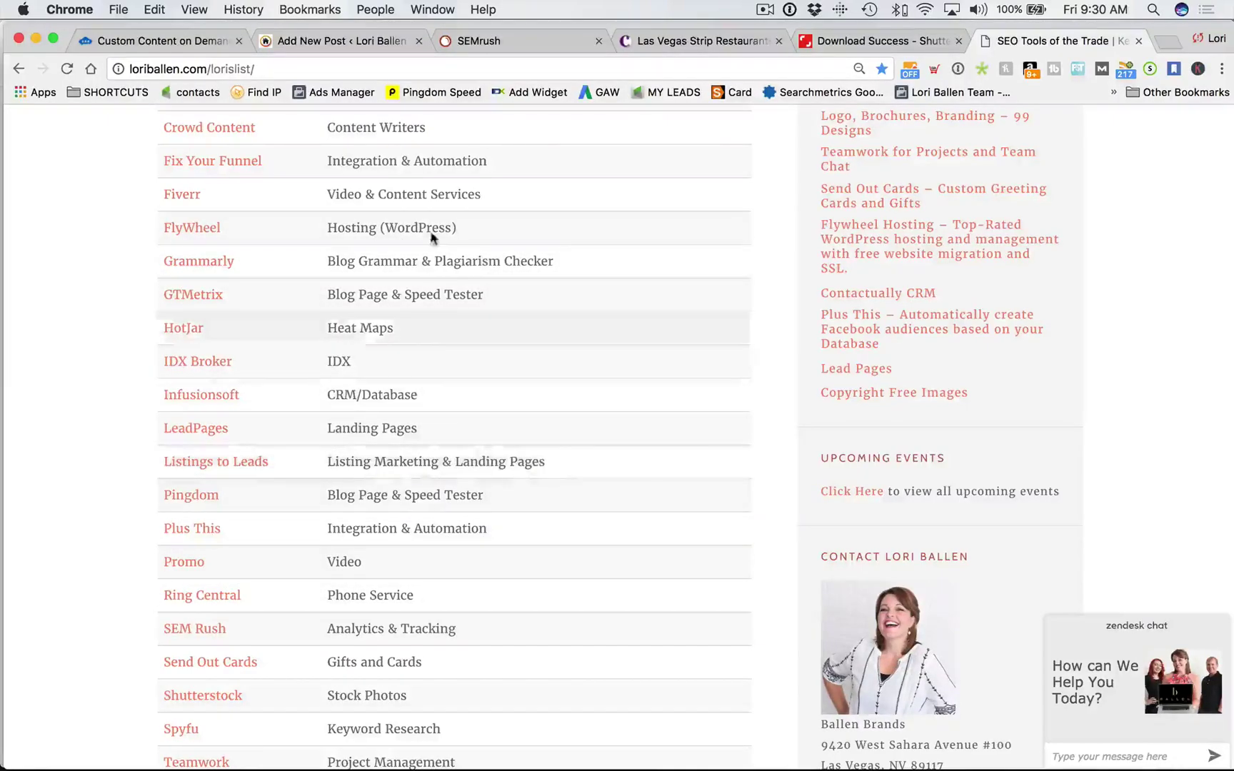
left_click(501, 42)
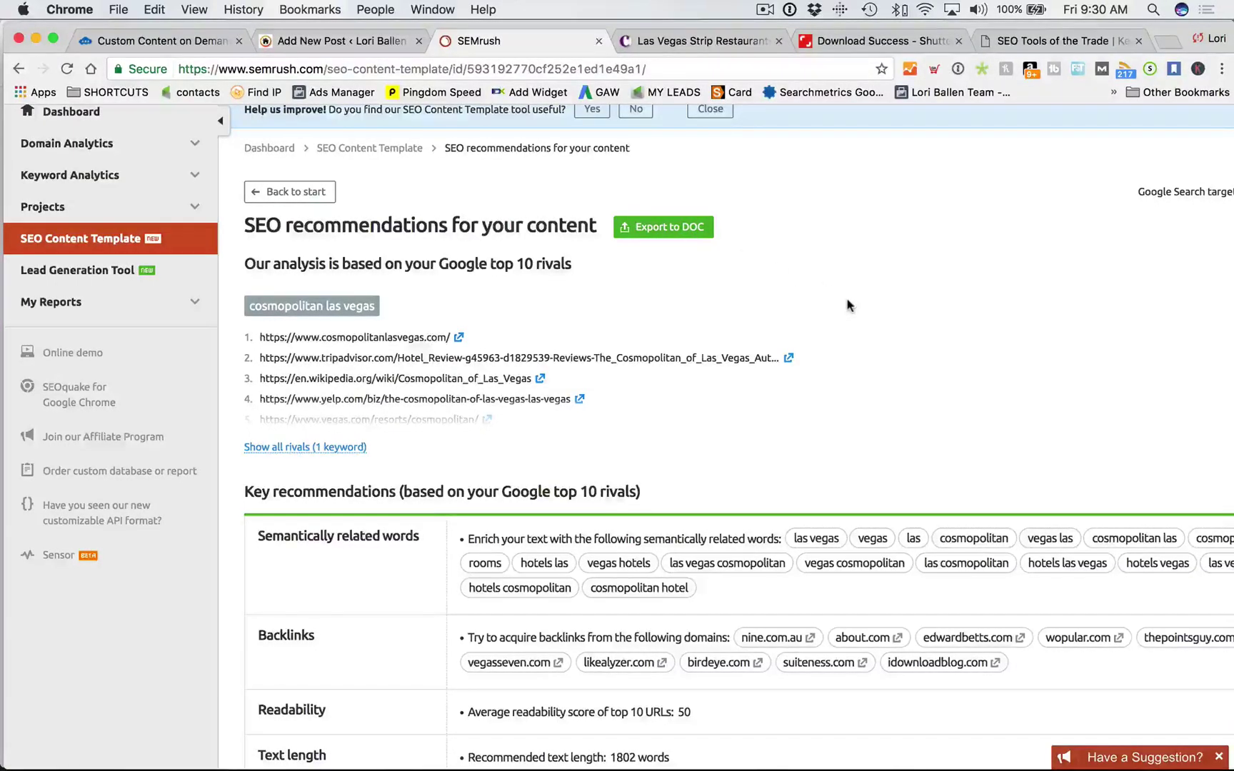
Step: Use 'Show all rivals (1 keyword)' to list all 10 rival URLs
scroll(847, 304, "down", 1)
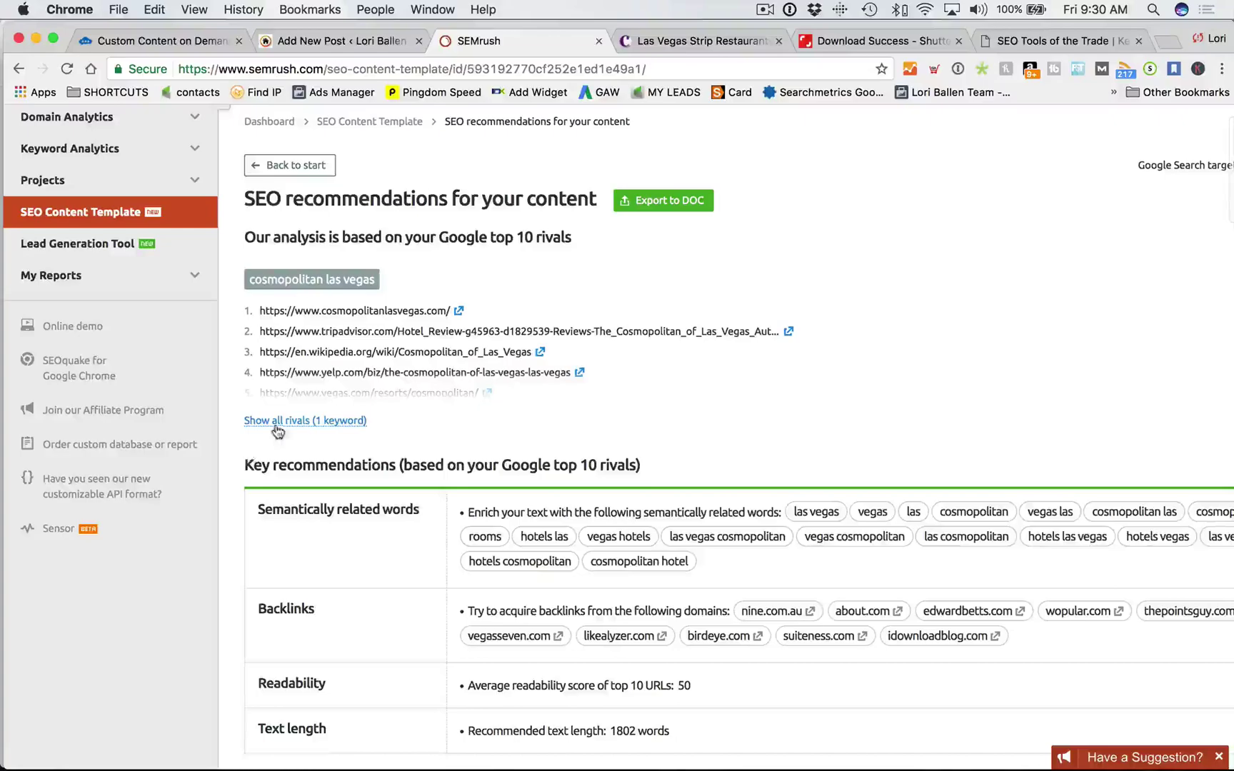
left_click(280, 430)
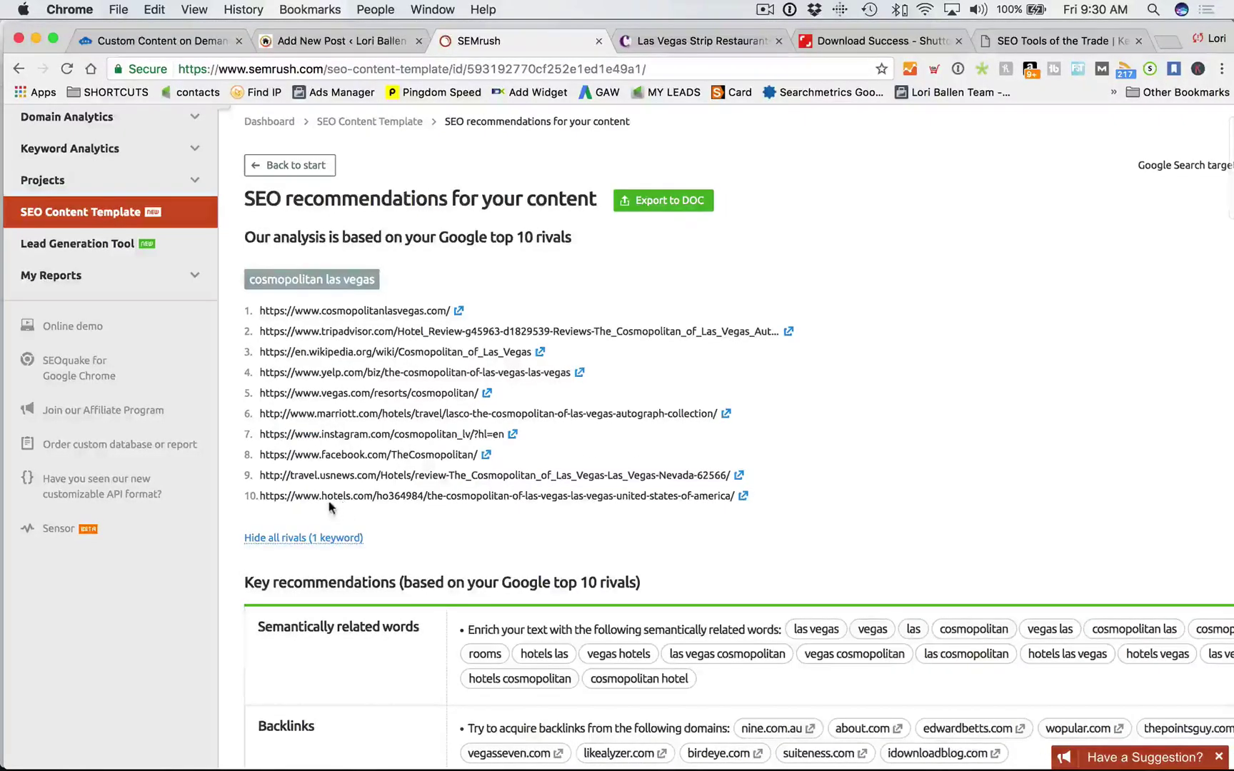
scroll(330, 506, "down", 1)
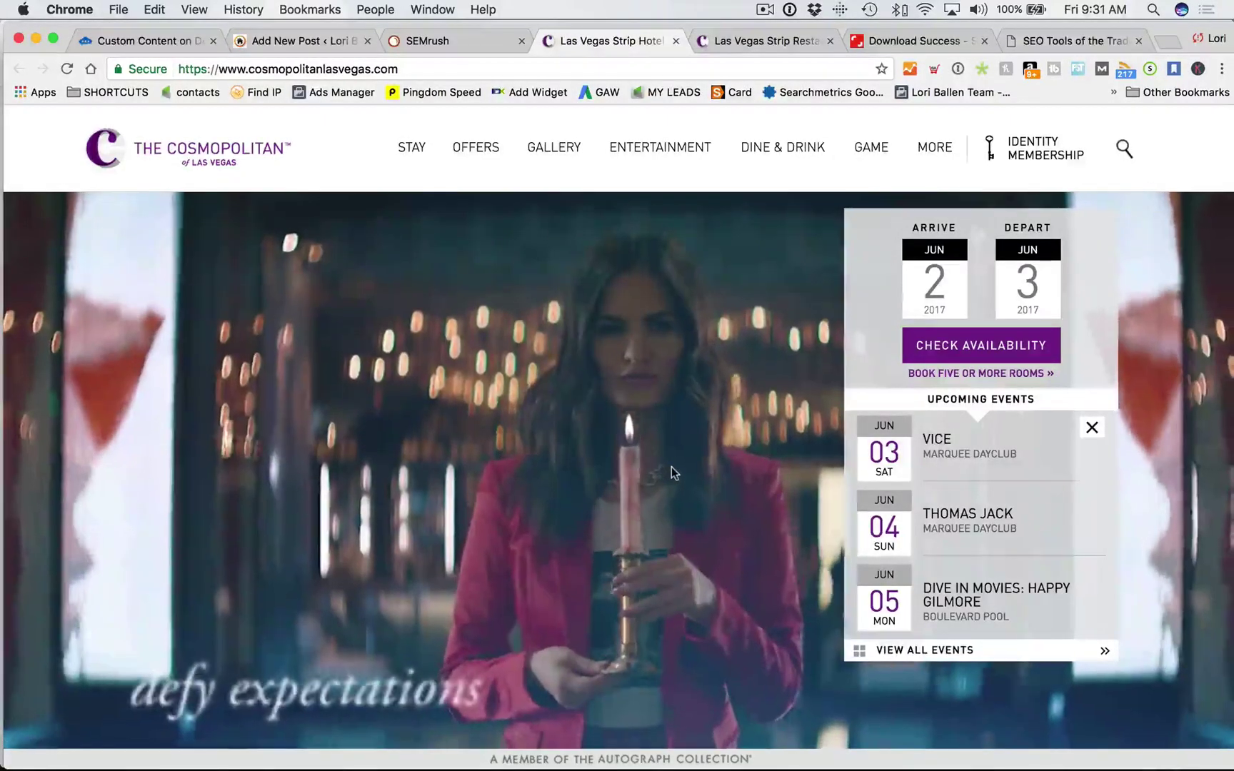
Step: Scroll the cosmopolitanlasvegas.com homepage past packages, restaurants and events to the footer
scroll(671, 469, "down", 5)
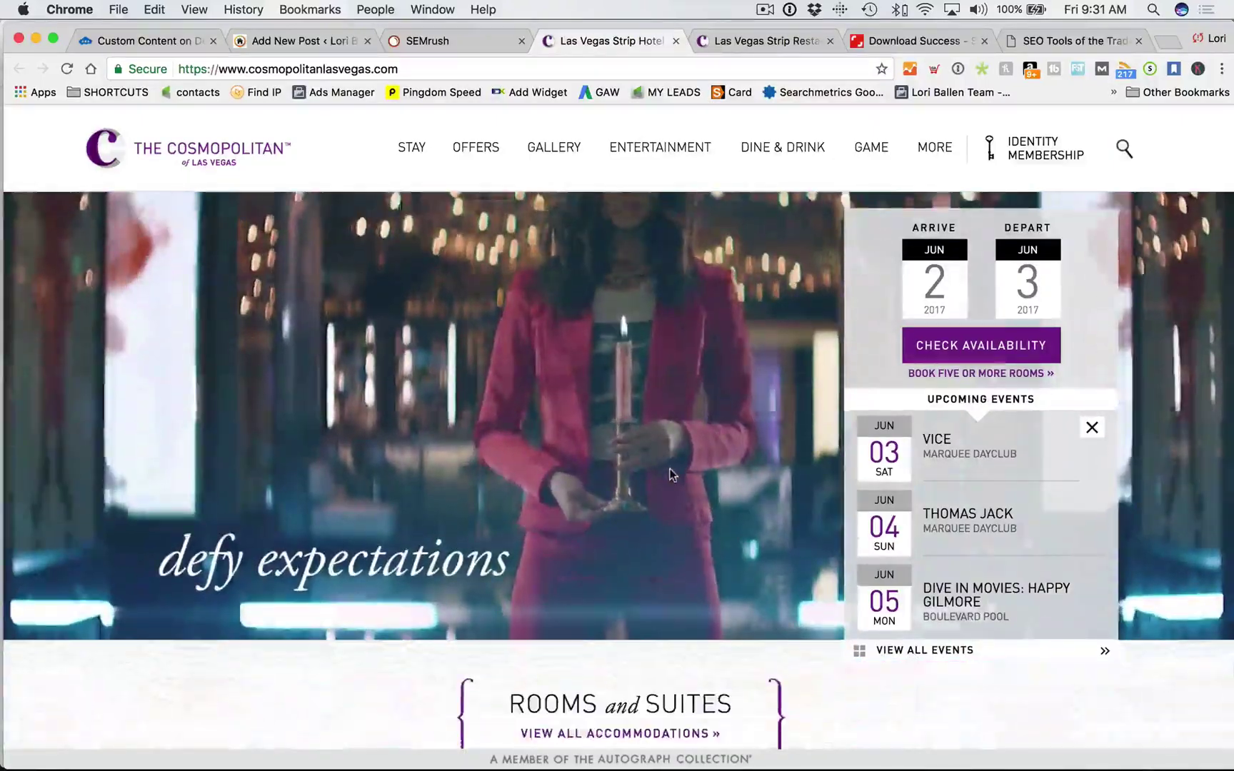
scroll(668, 470, "down", 15)
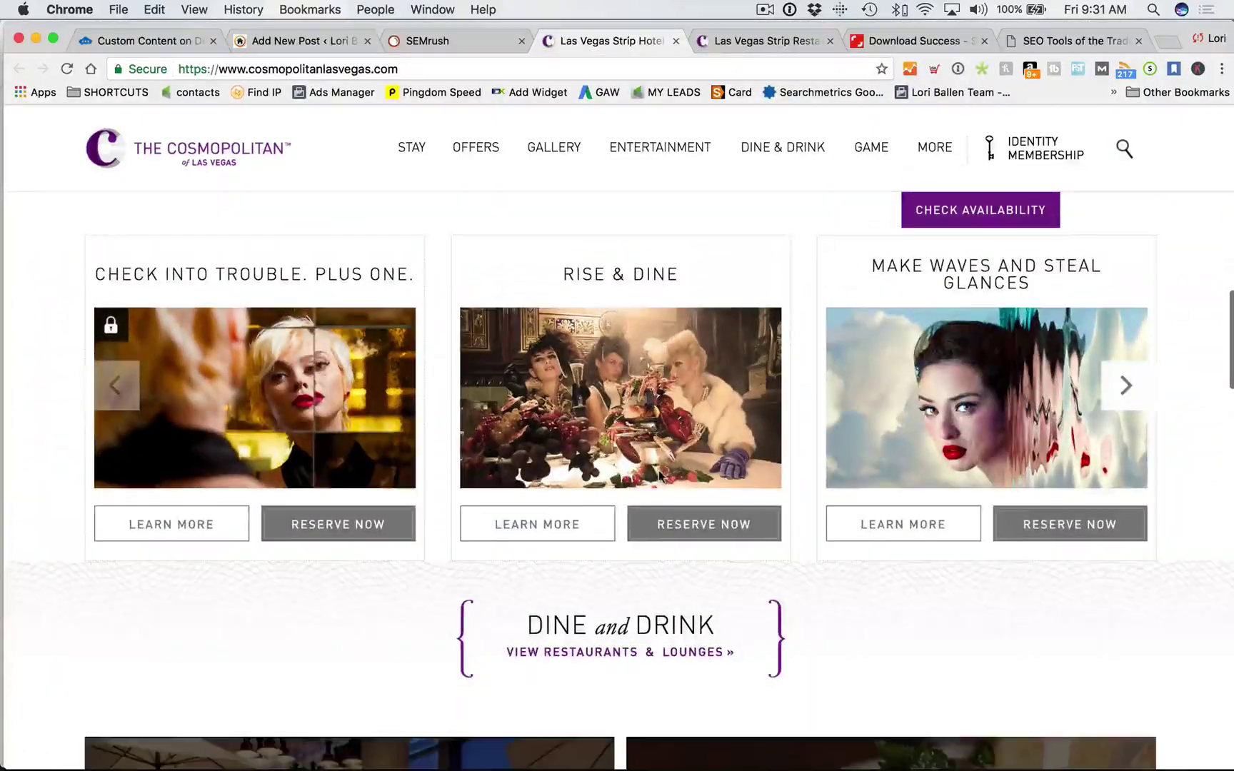
scroll(661, 477, "down", 20)
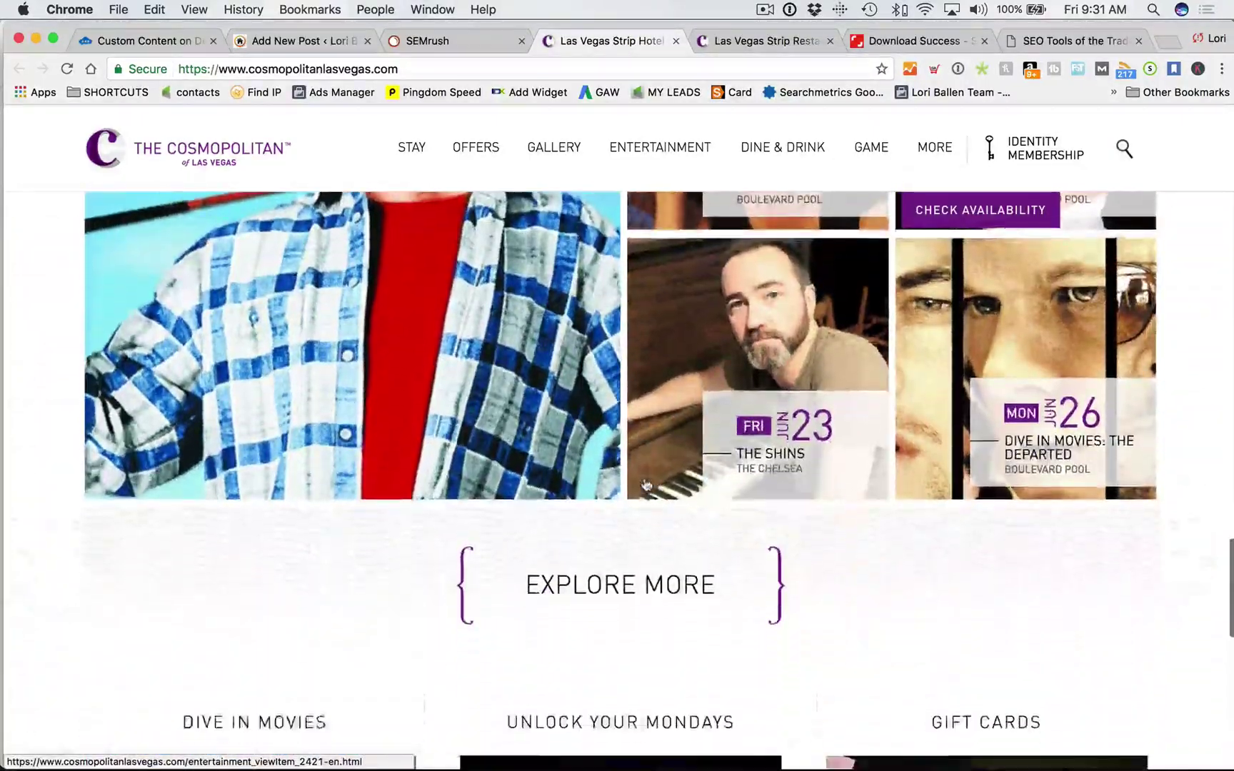
scroll(646, 485, "up", 20)
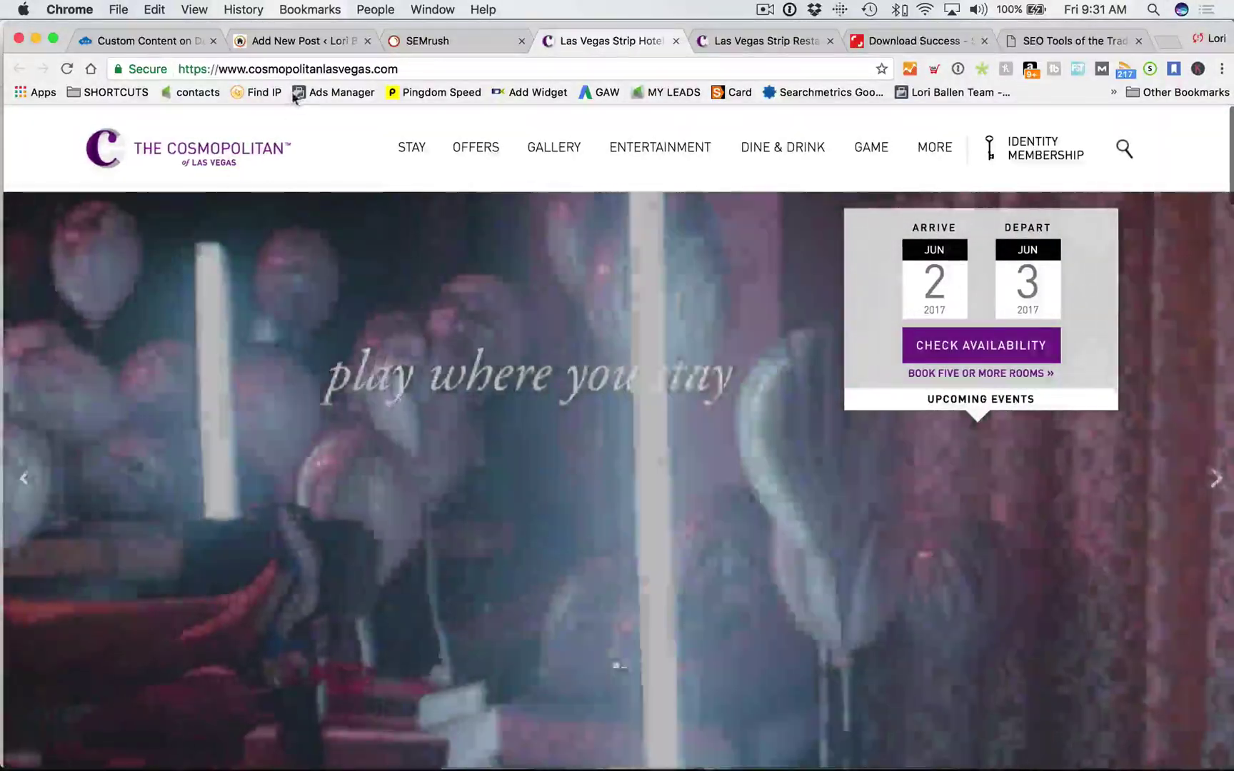
scroll(455, 367, "down", 15)
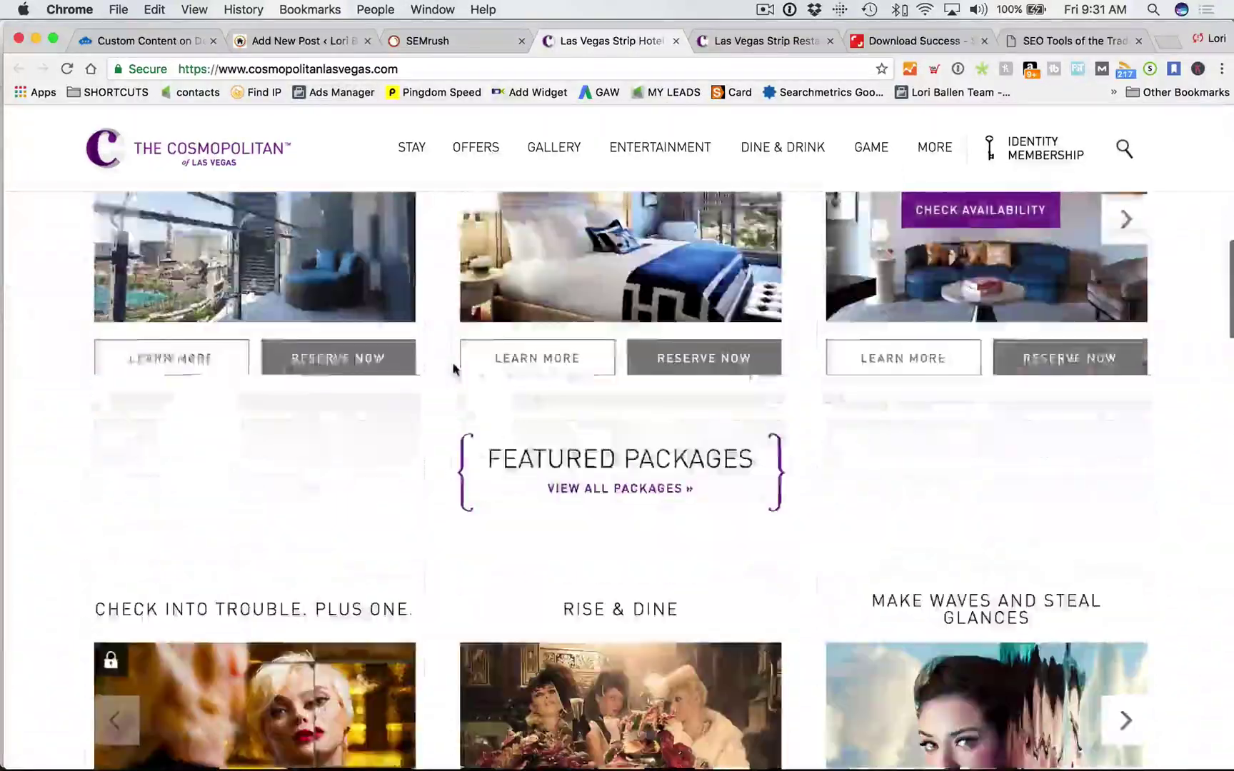
scroll(454, 366, "down", 15)
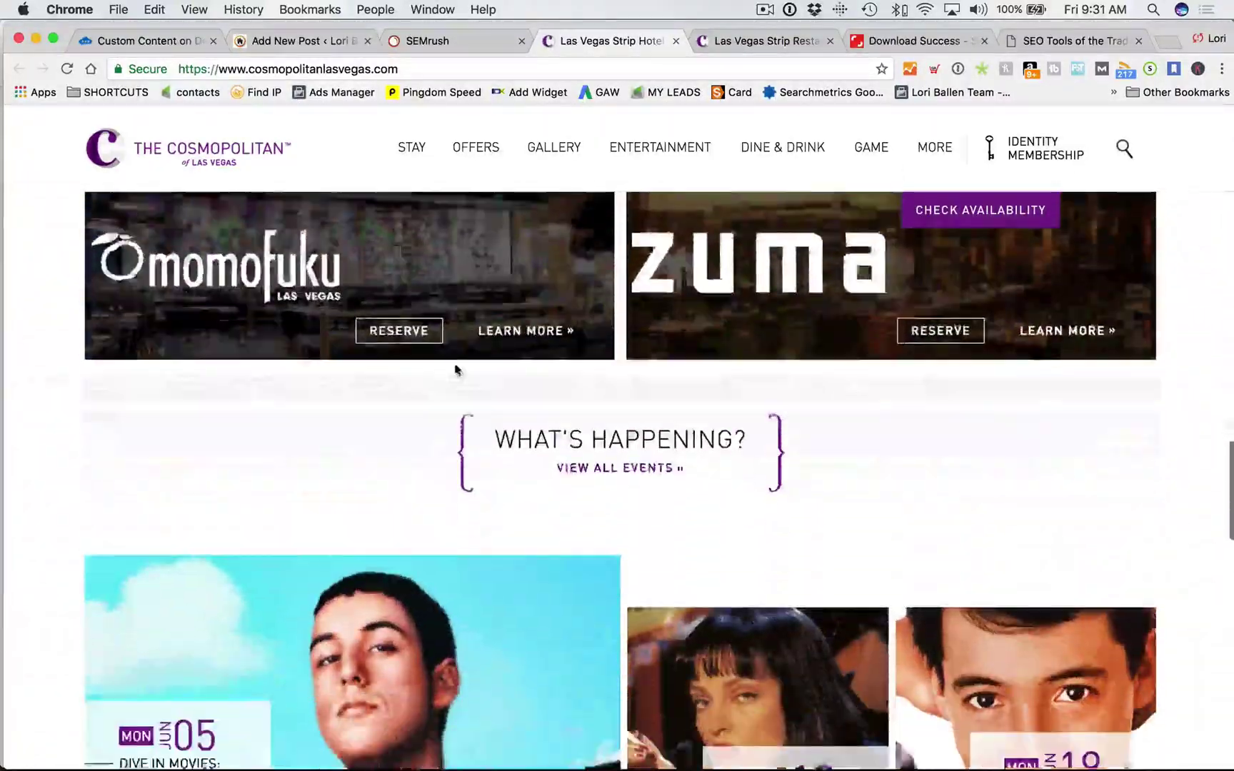
scroll(459, 373, "down", 10)
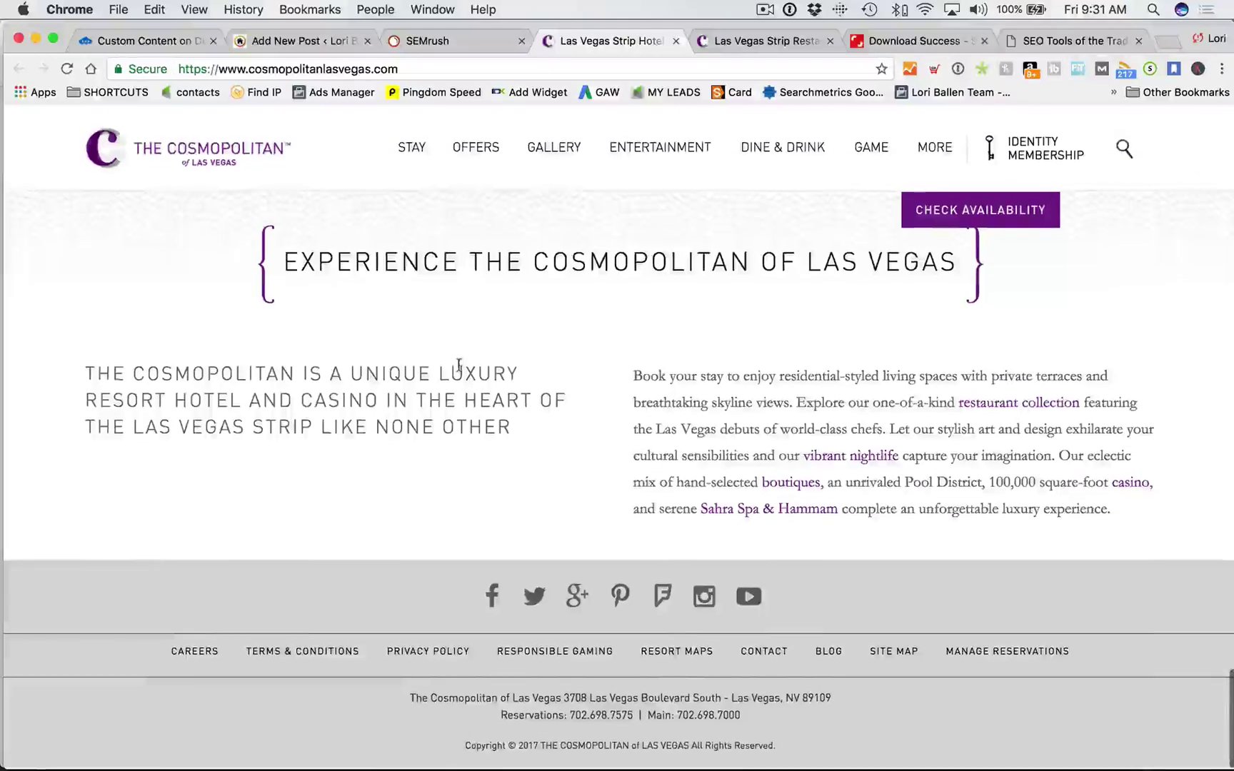
Step: Scroll SEMrush's top-10 rival list and recommendations, then close the Cosmopolitan homepage tab
left_click(429, 41)
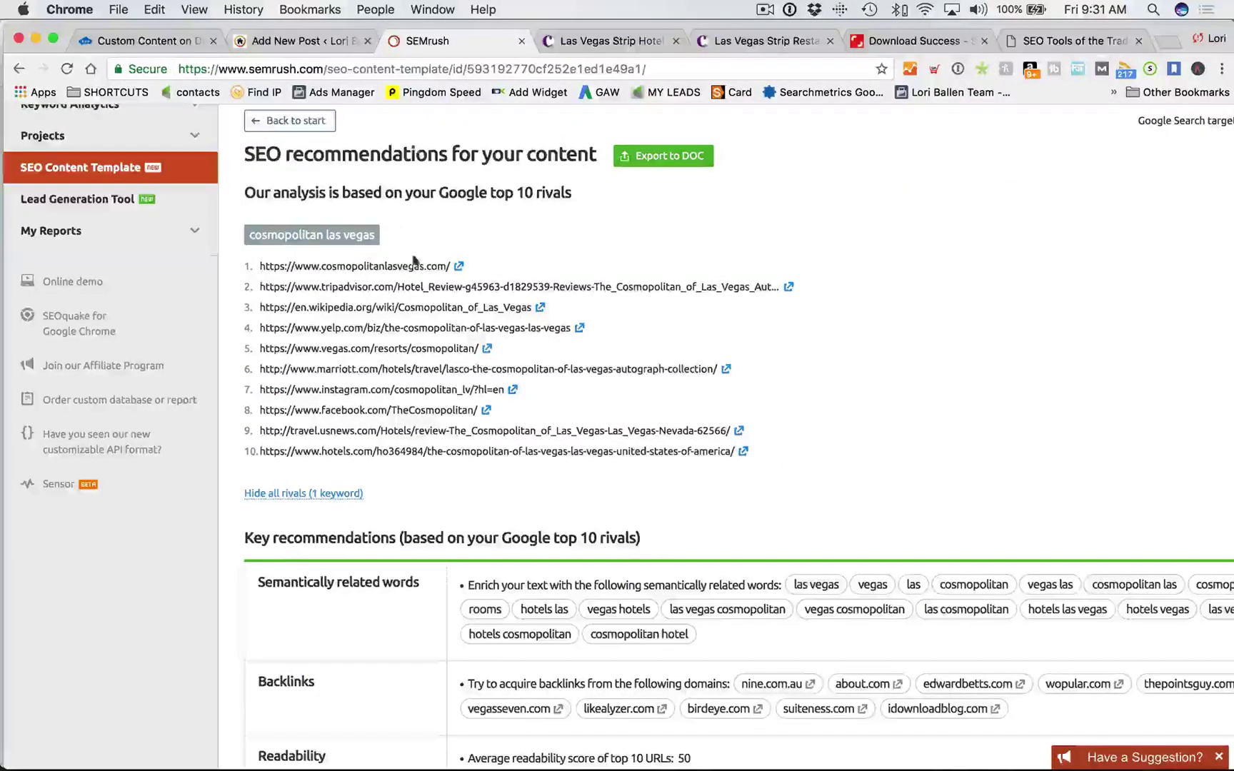
scroll(413, 267, "down", 1)
scroll(413, 268, "down", 1)
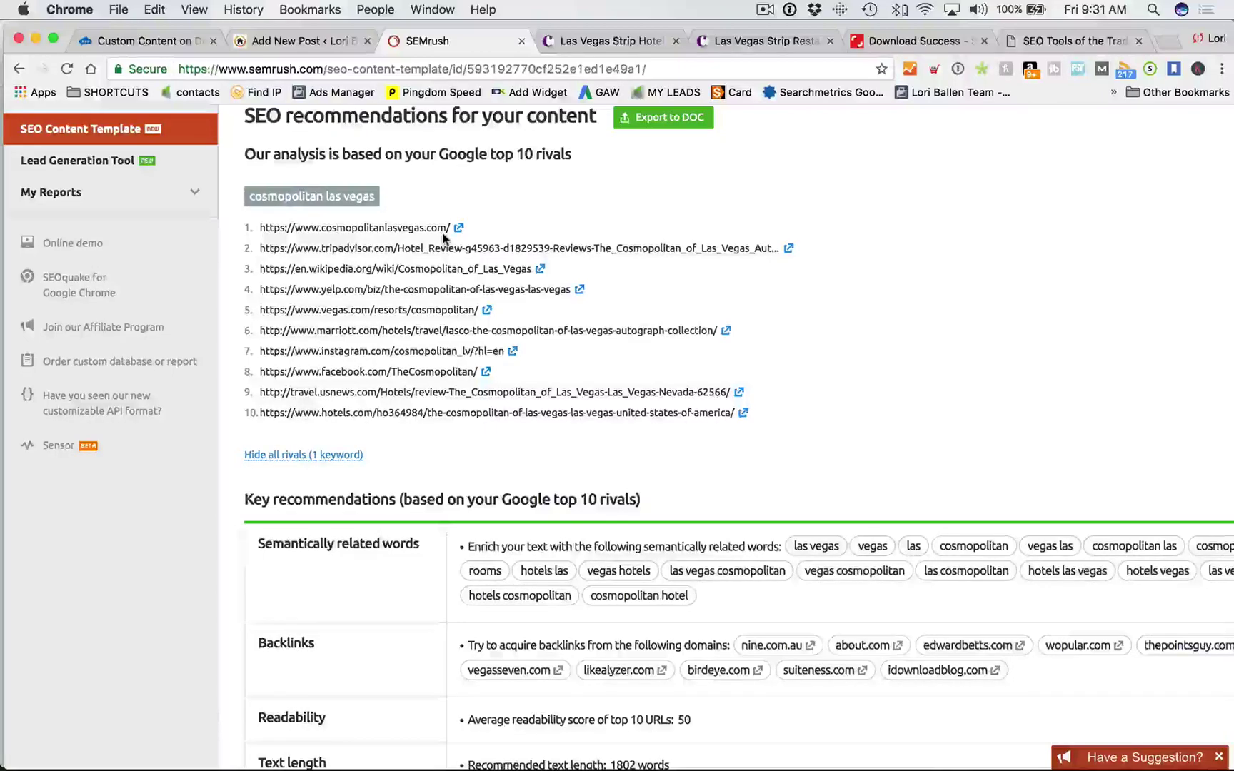
scroll(443, 238, "down", 5)
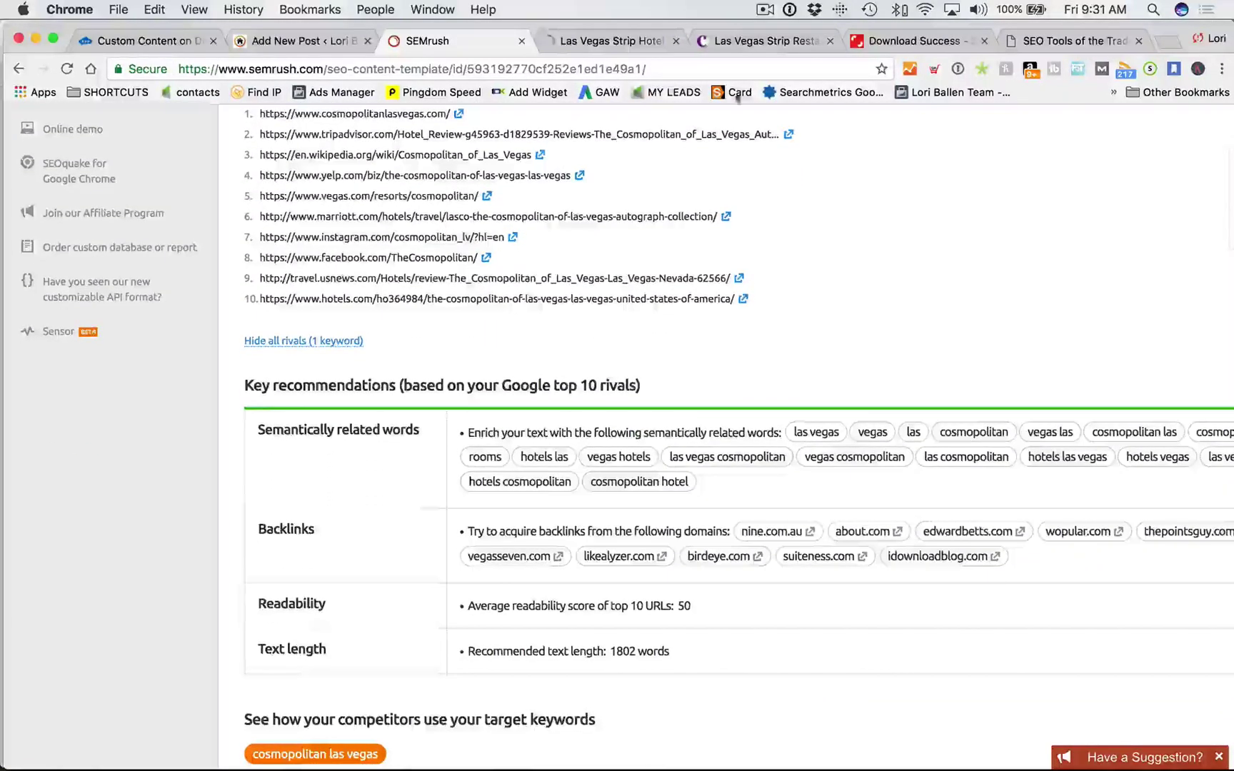
left_click(611, 41)
left_click(676, 40)
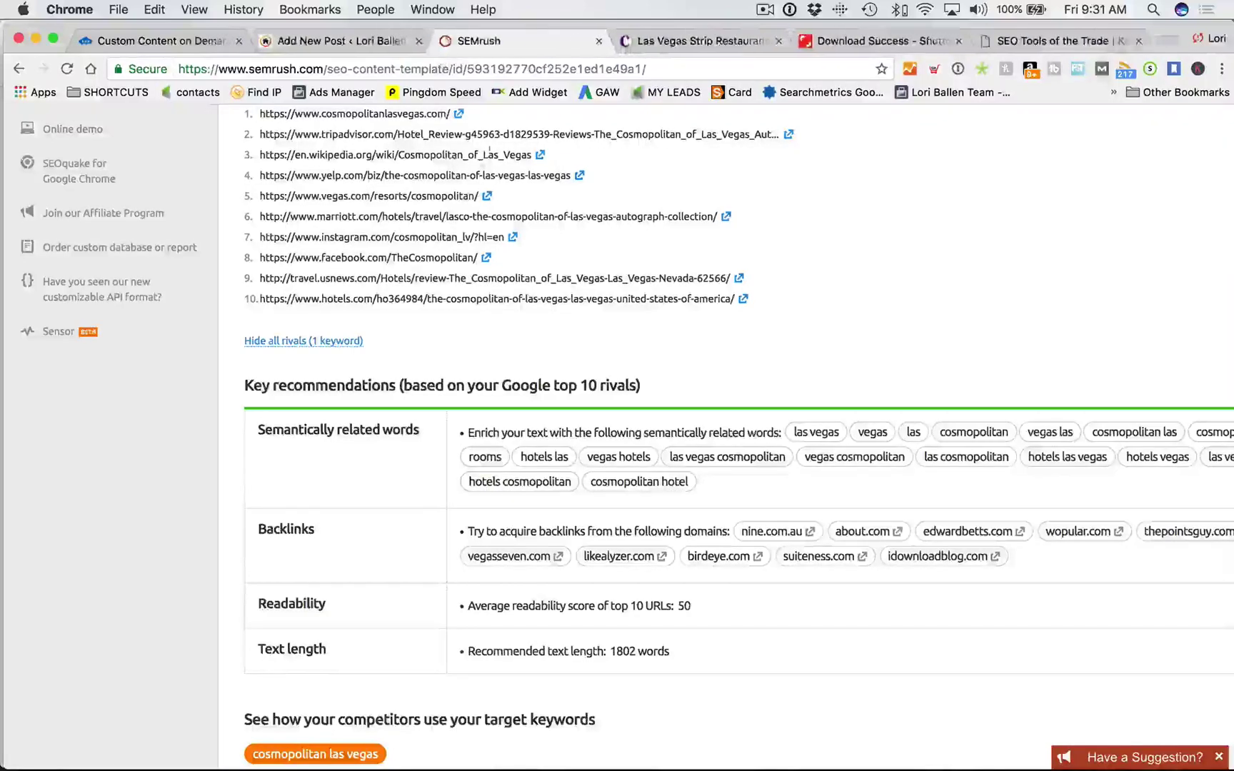
Step: Open the TripAdvisor Cosmopolitan rival page, dismiss the dates calendar, and scroll its overview
left_click(789, 135)
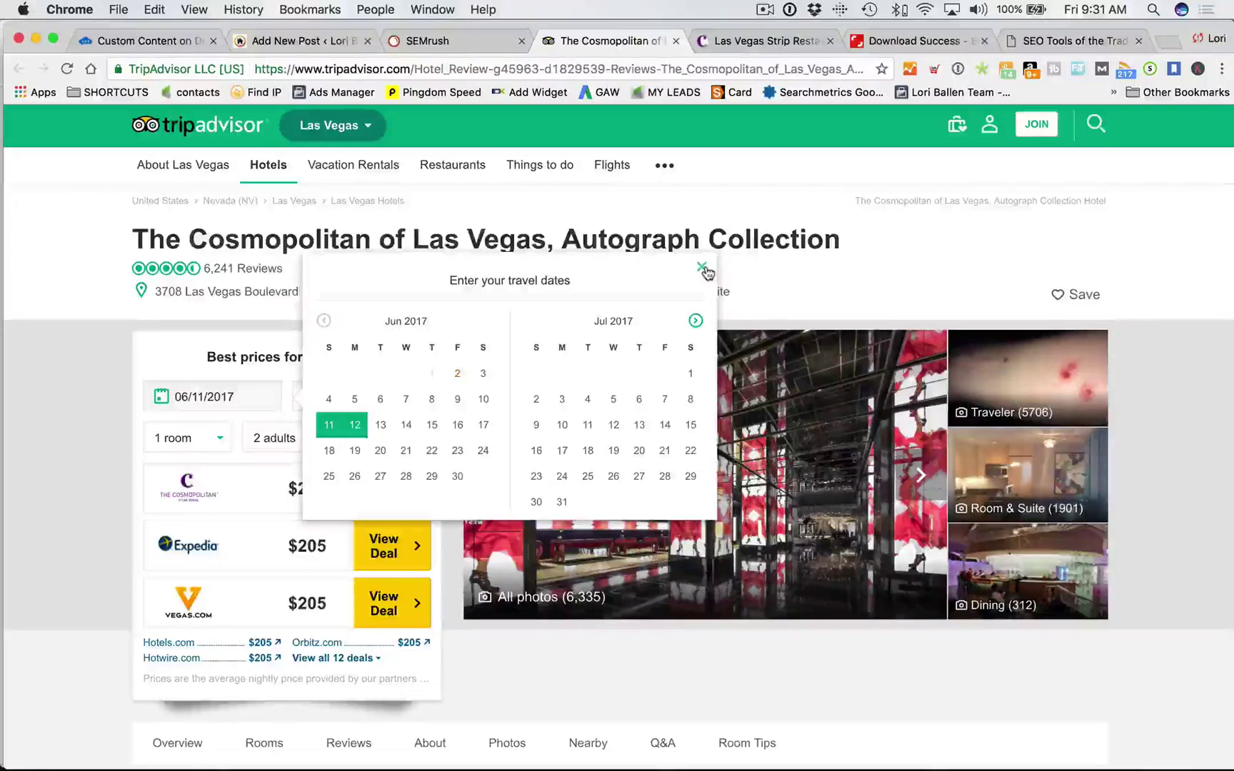
left_click(703, 269)
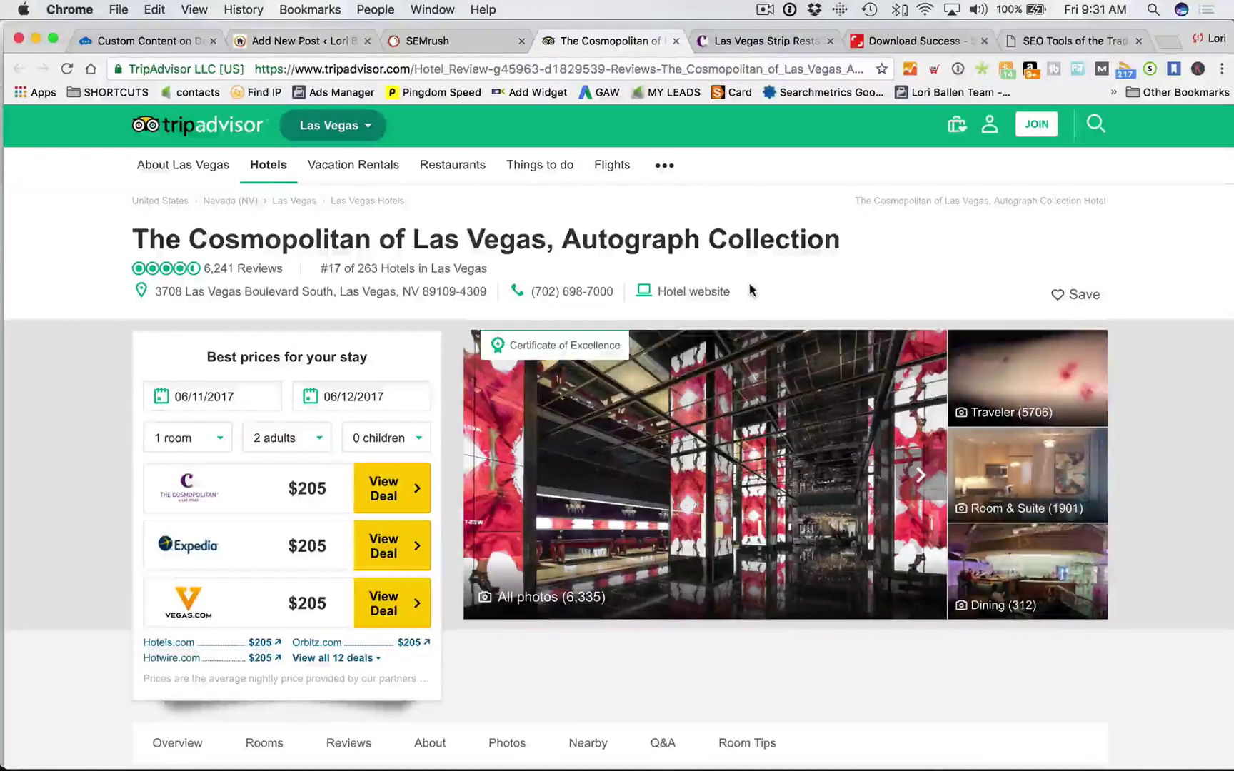
scroll(749, 291, "down", 5)
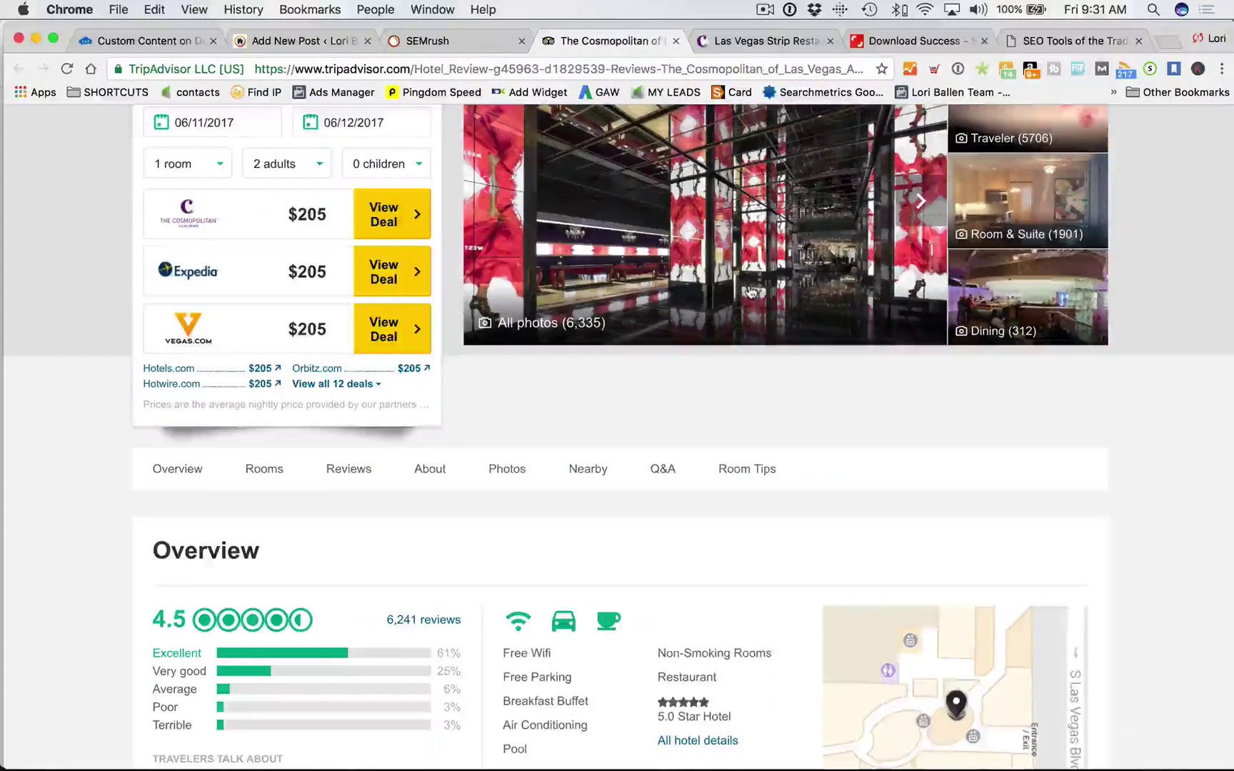
scroll(750, 291, "down", 15)
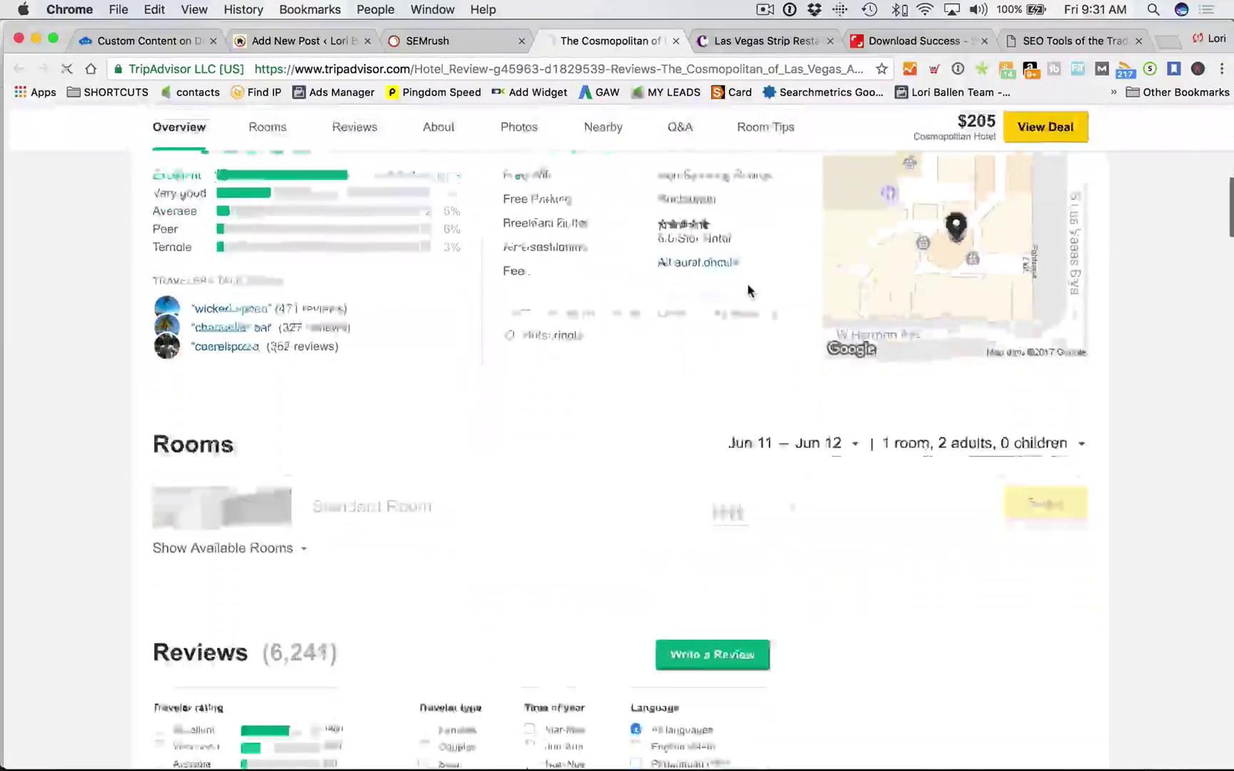
scroll(747, 290, "down", 5)
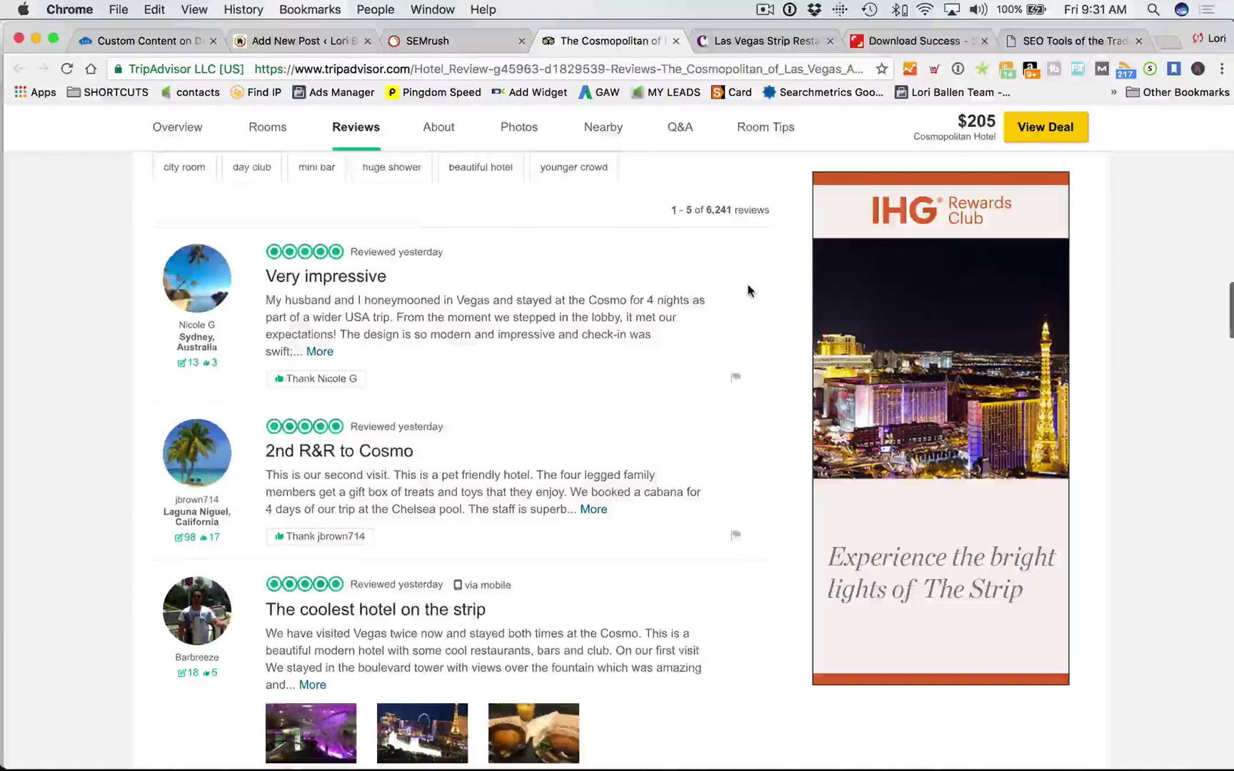
scroll(747, 289, "down", 12)
scroll(746, 283, "down", 2)
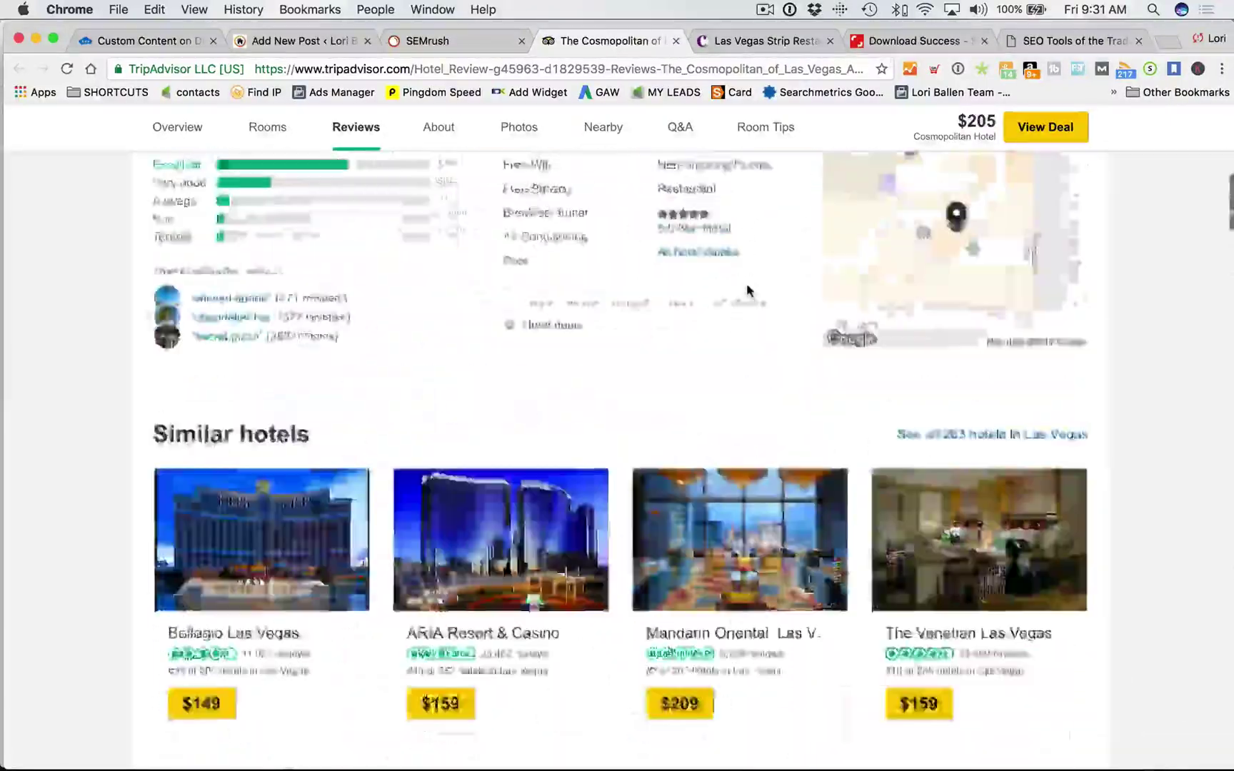
Step: Browse TripAdvisor's 6,241 reviews and $205 nightly deals for The Cosmopolitan
scroll(747, 283, "up", 20)
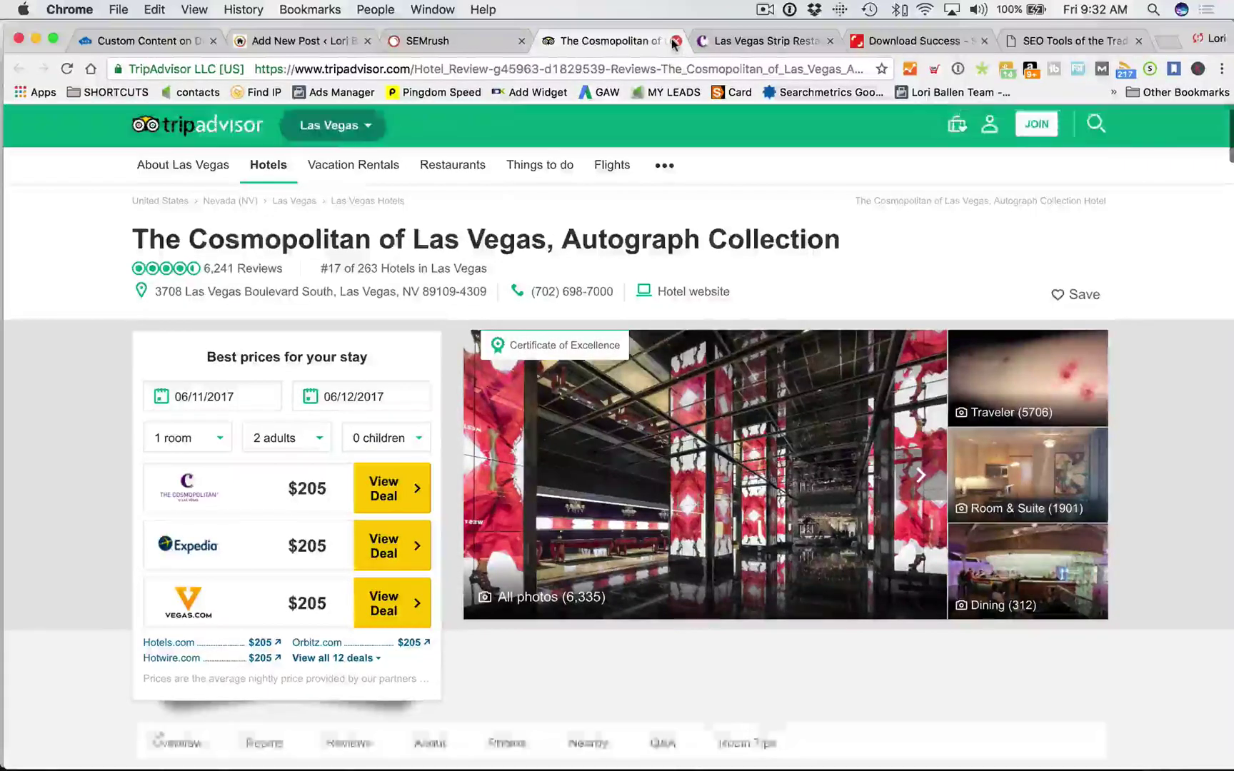
scroll(611, 371, "down", 15)
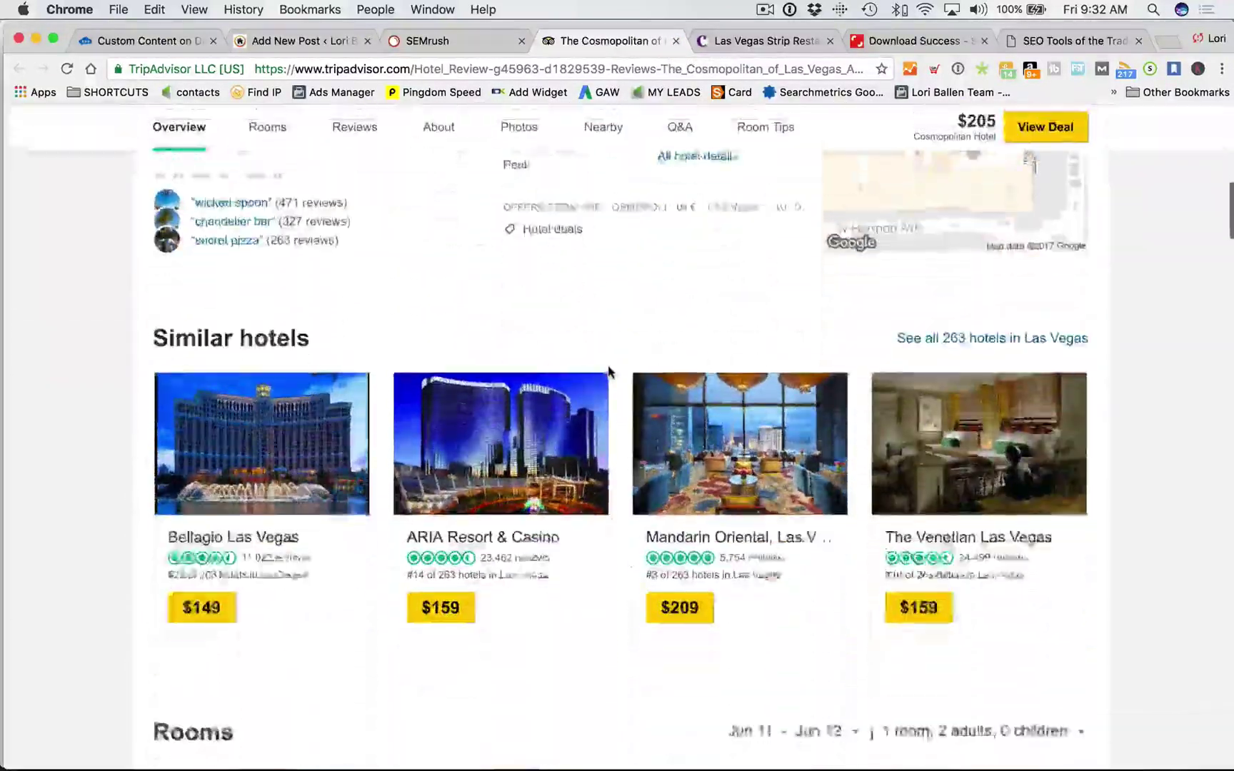
scroll(609, 372, "down", 7)
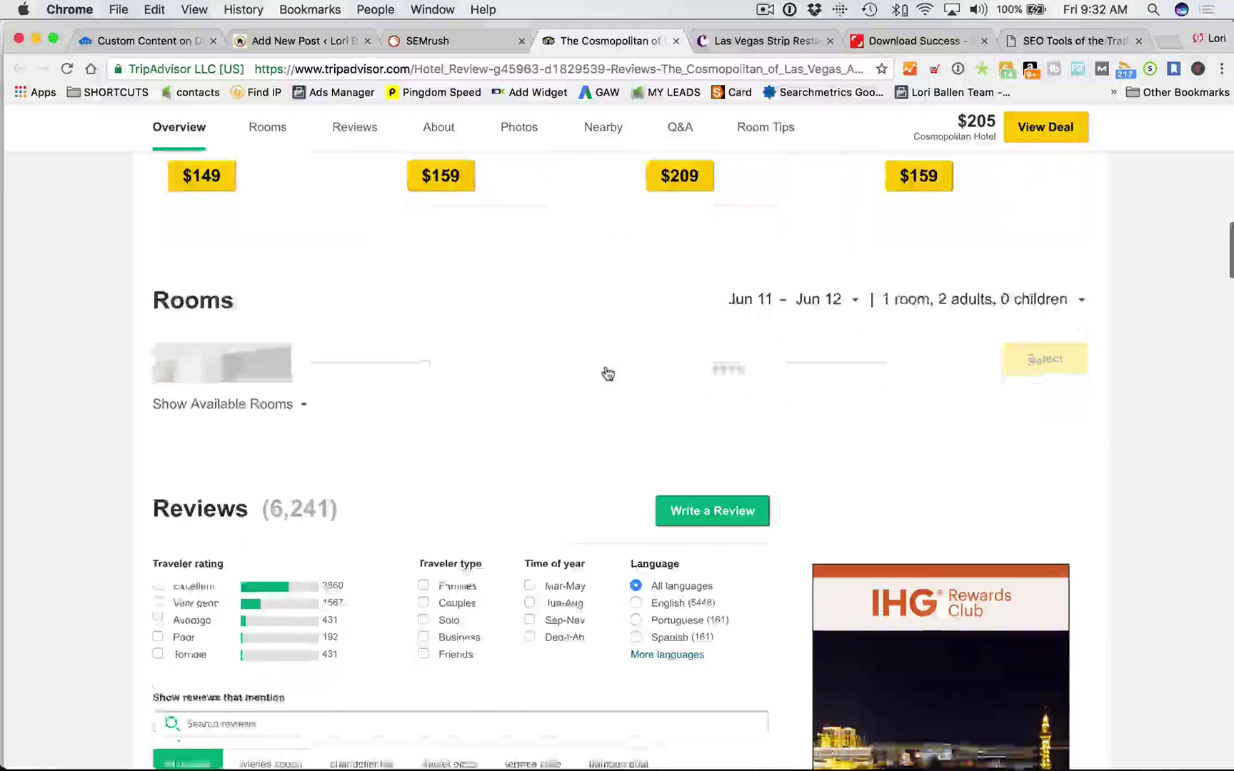
scroll(606, 368, "down", 15)
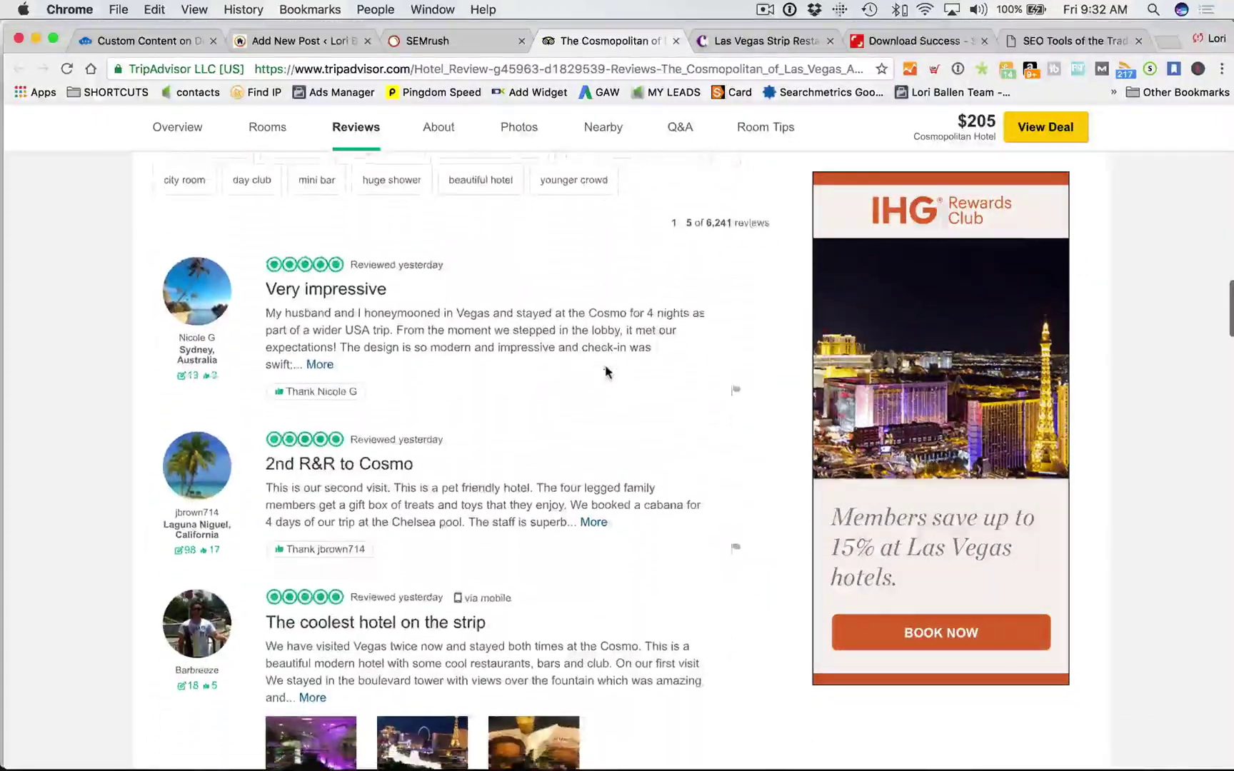
scroll(606, 372, "up", 20)
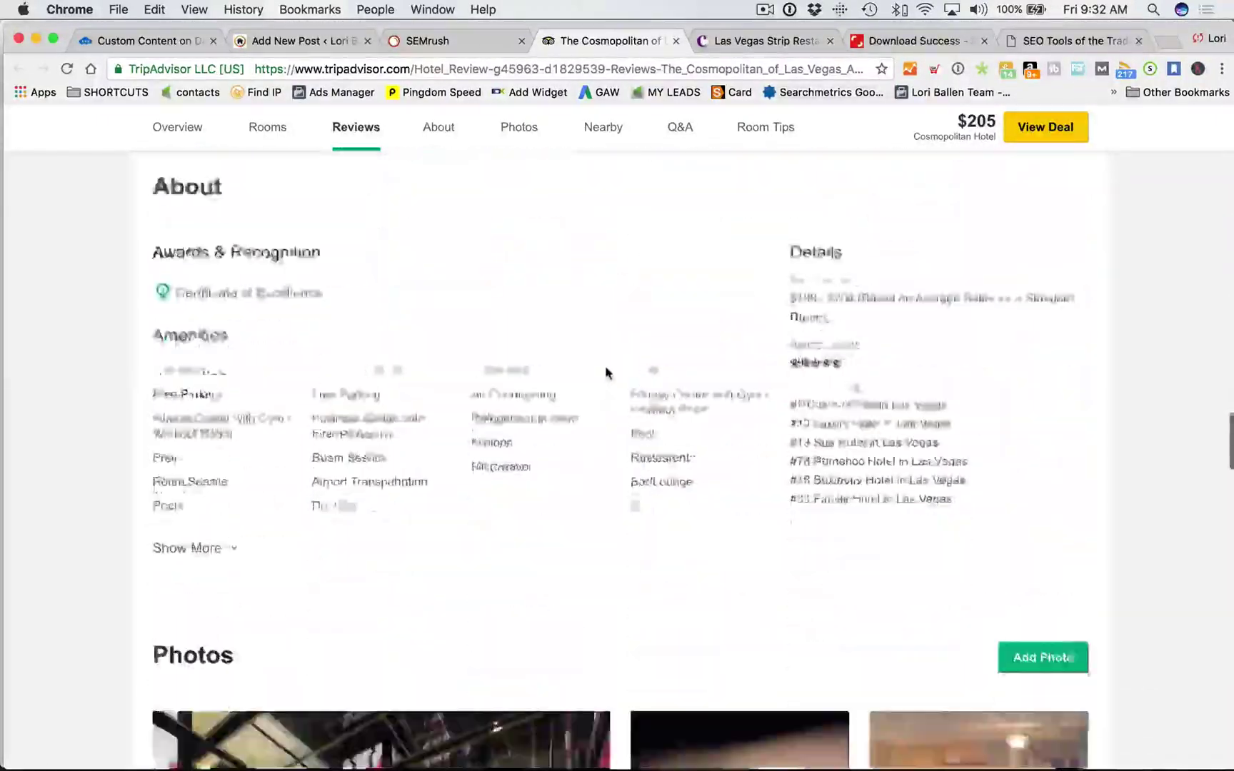
scroll(597, 381, "down", 4)
scroll(628, 215, "up", 4)
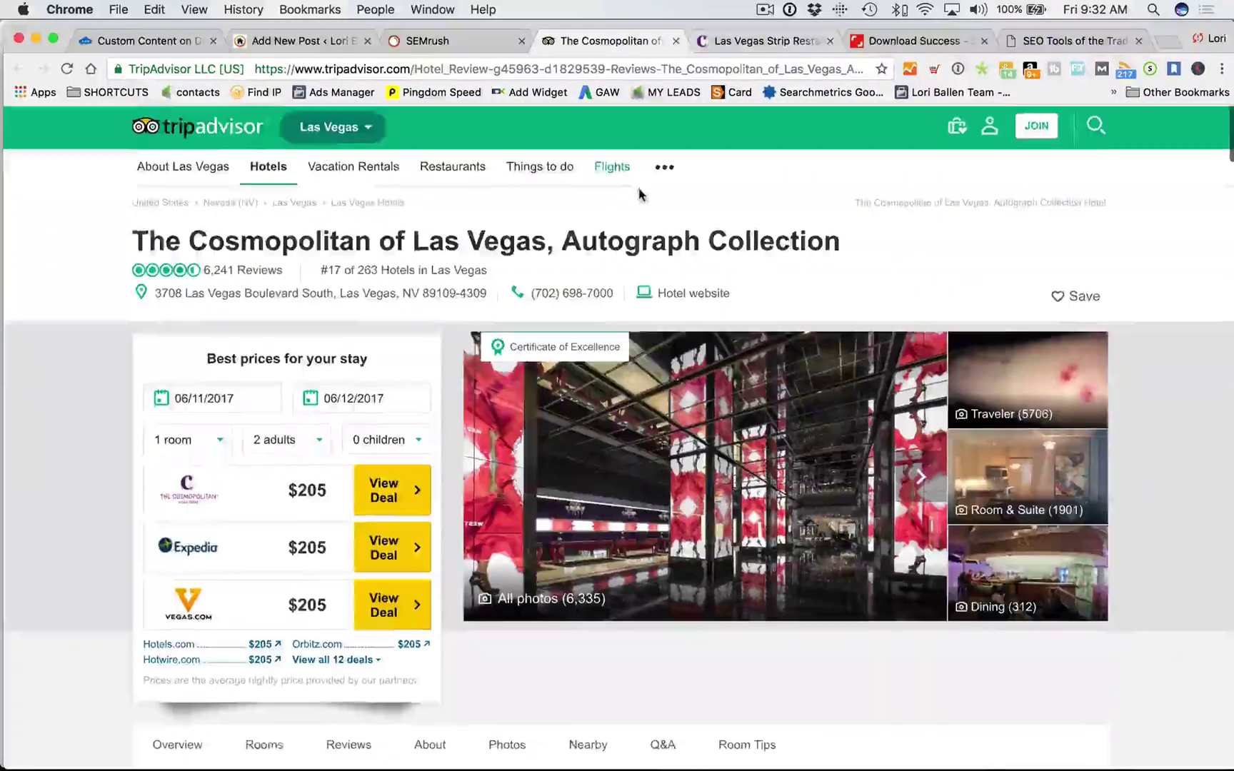
mouse_move(550, 184)
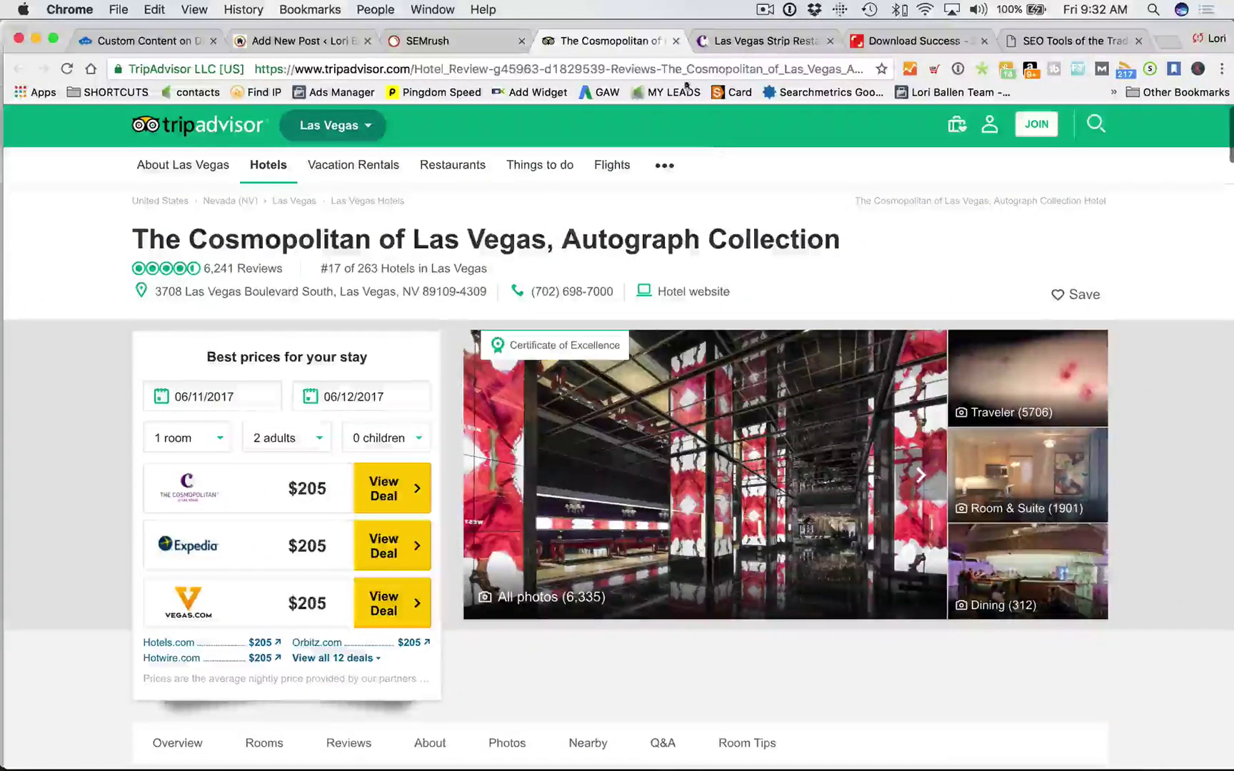
Step: Close the TripAdvisor tab and open the Wikipedia rival article from SEMrush
left_click(675, 42)
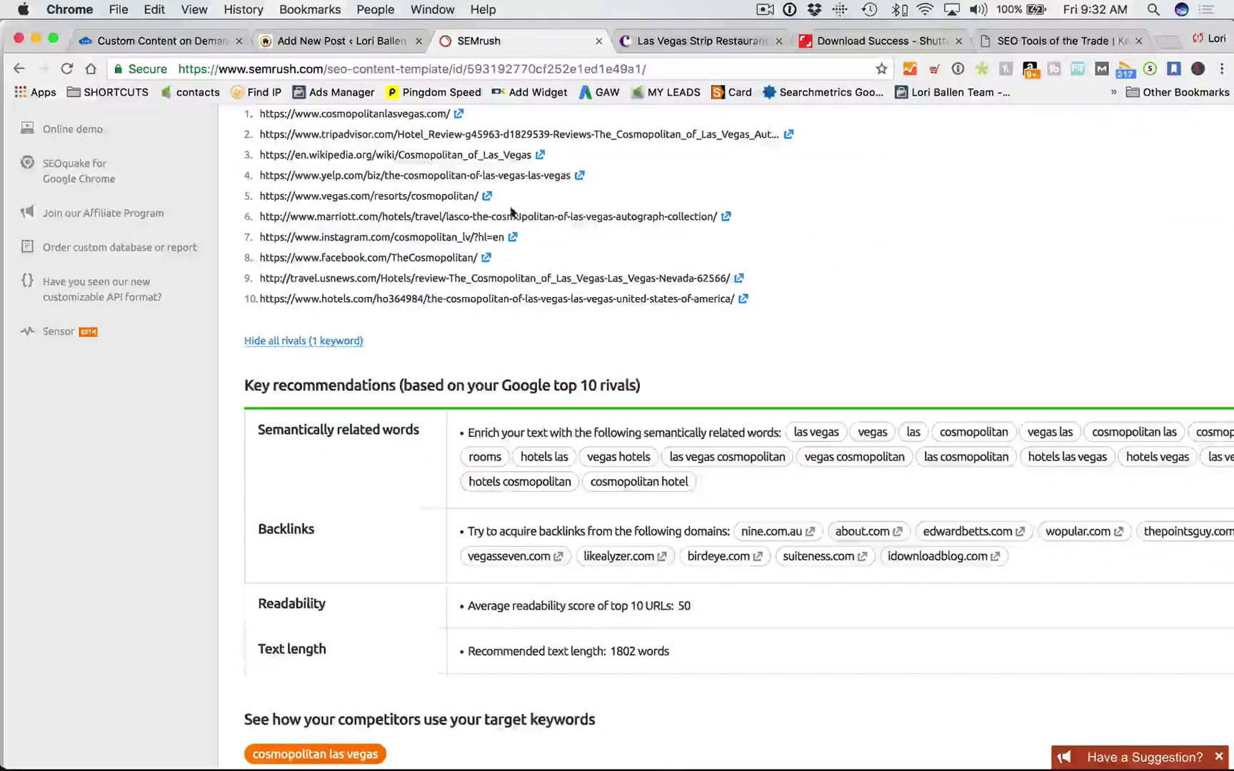
scroll(508, 212, "down", 2)
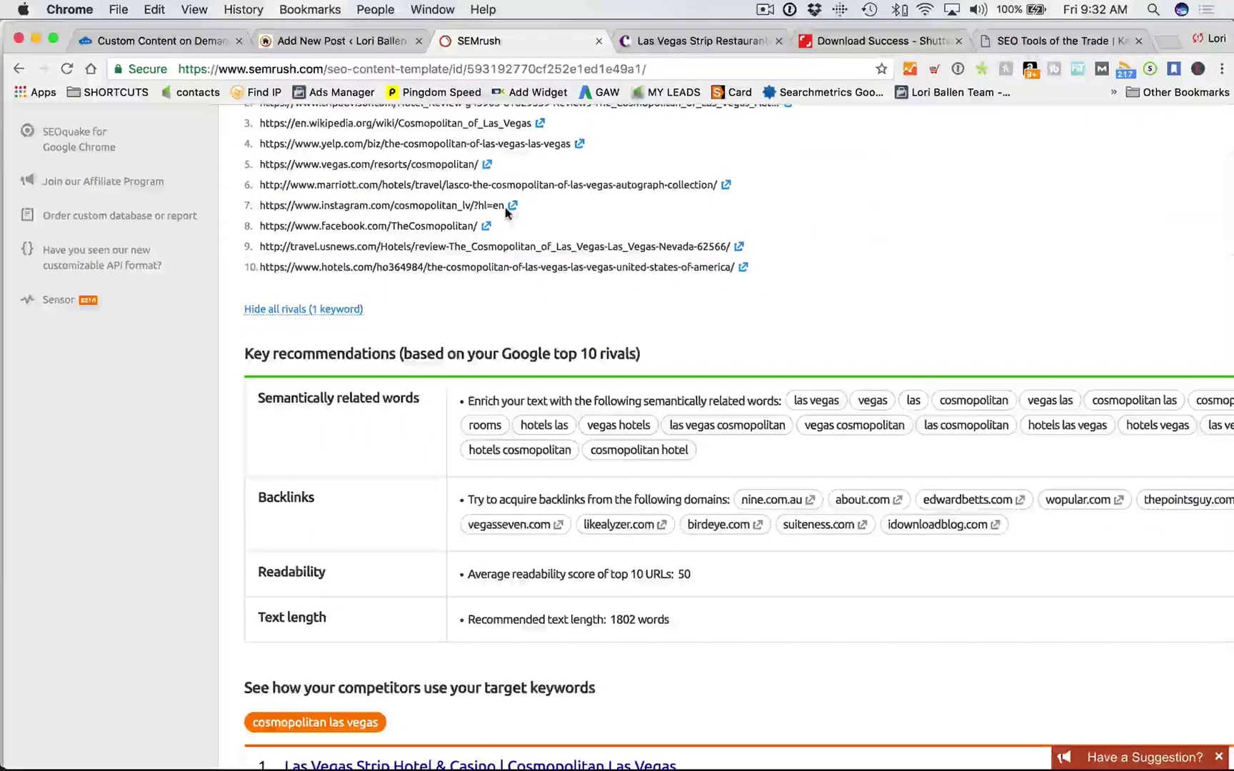
left_click(542, 123)
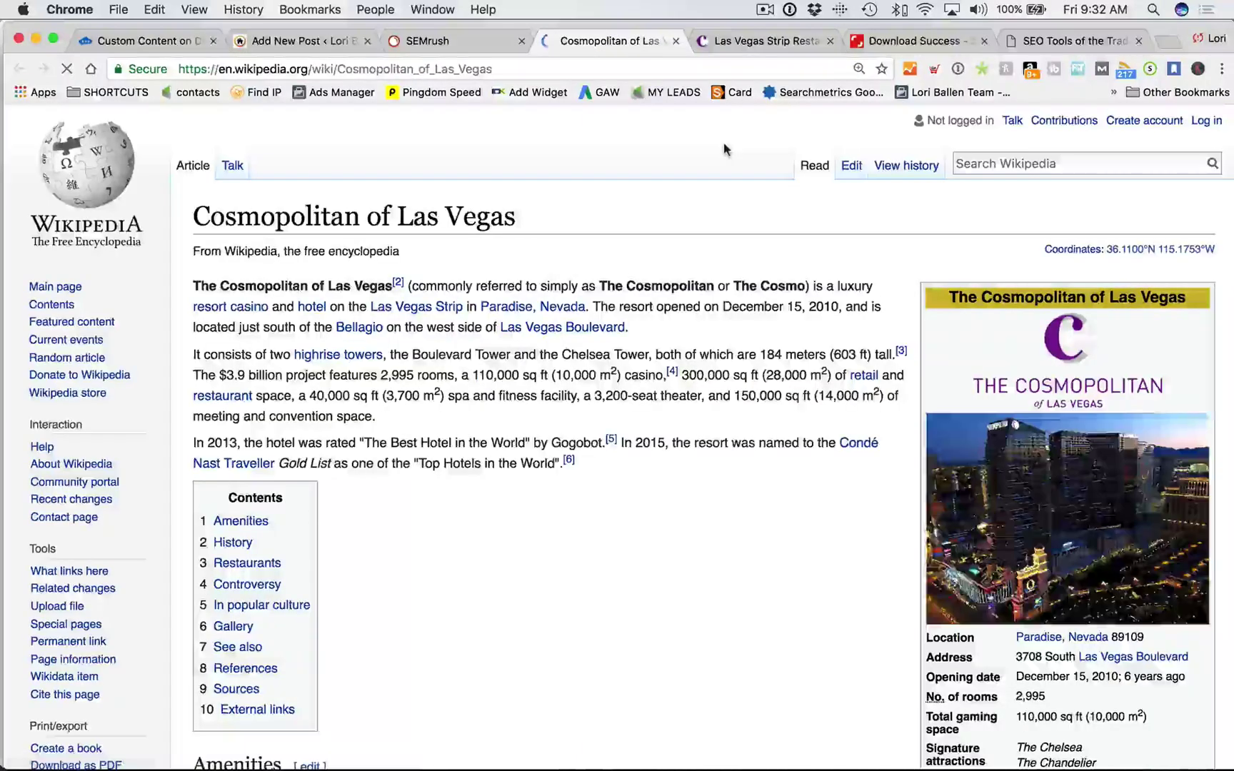
Step: Skim the 'Cosmopolitan of Las Vegas' Wikipedia article down to its History section
scroll(660, 490, "down", 20)
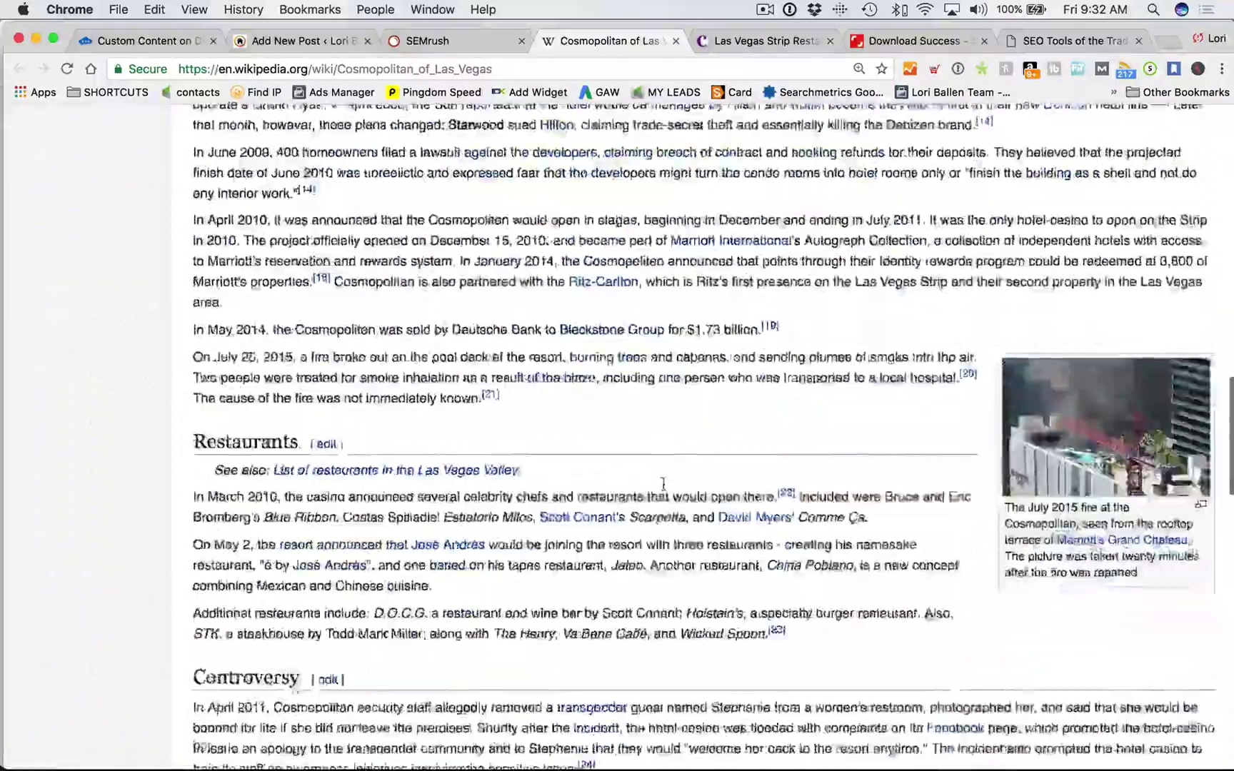
scroll(666, 490, "down", 20)
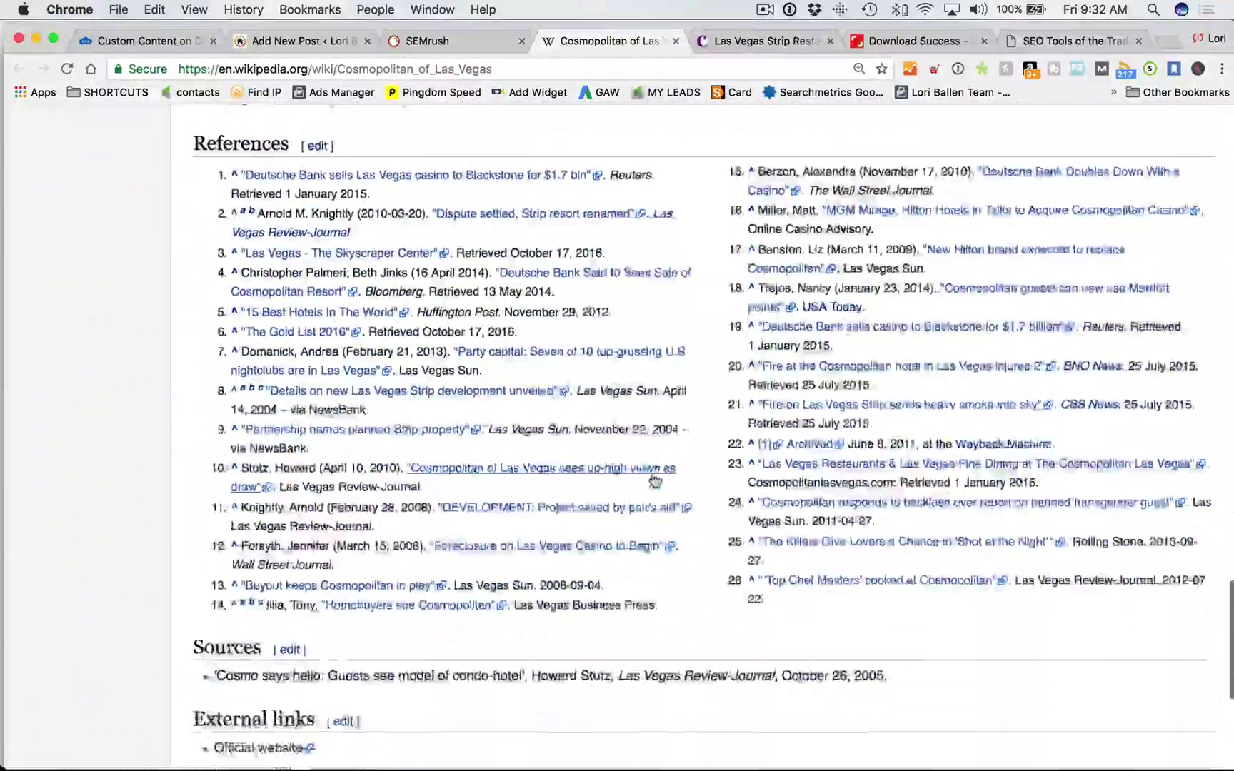
scroll(653, 479, "up", 20)
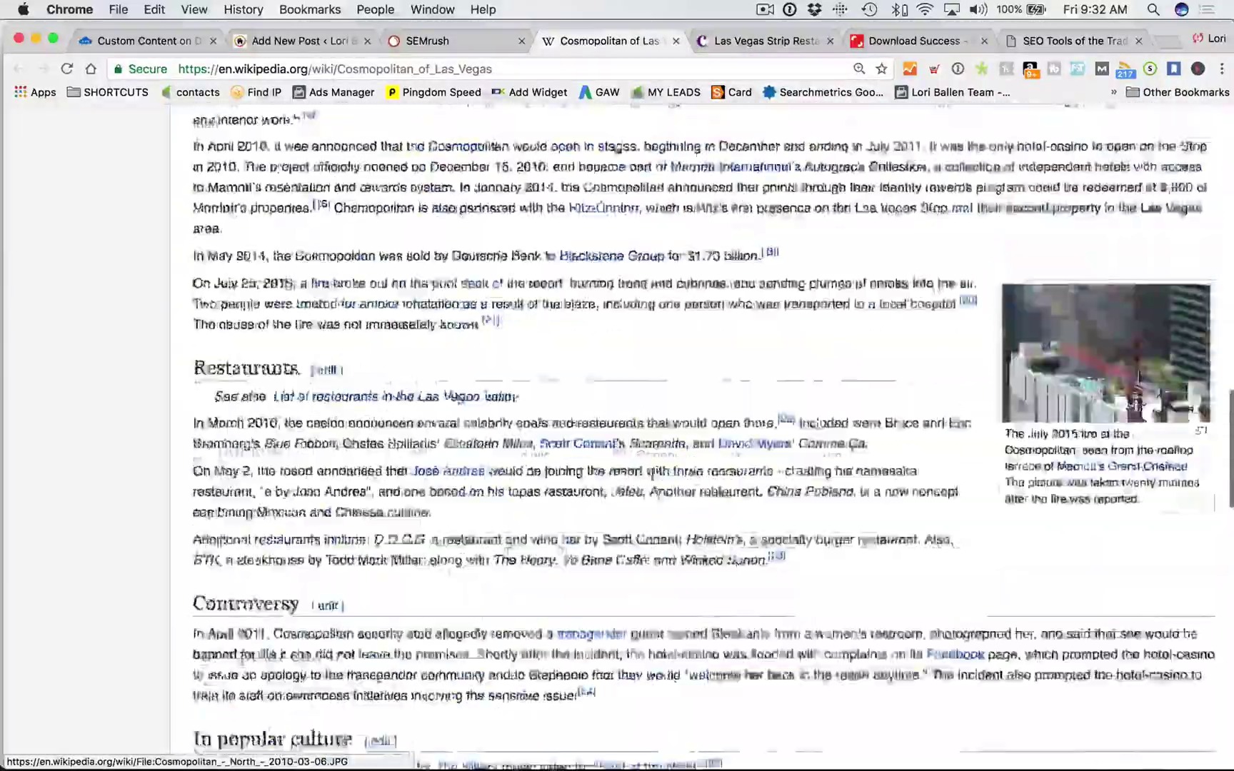
scroll(655, 480, "up", 20)
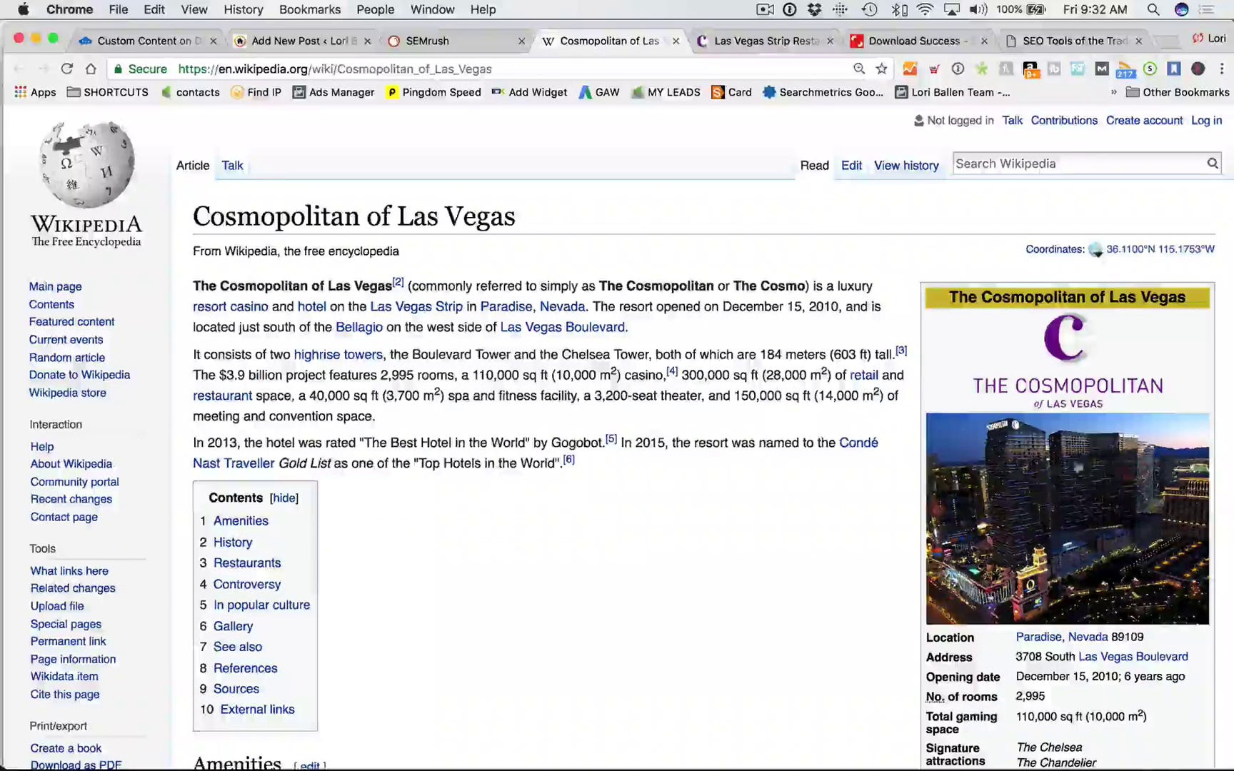
scroll(612, 450, "down", 3)
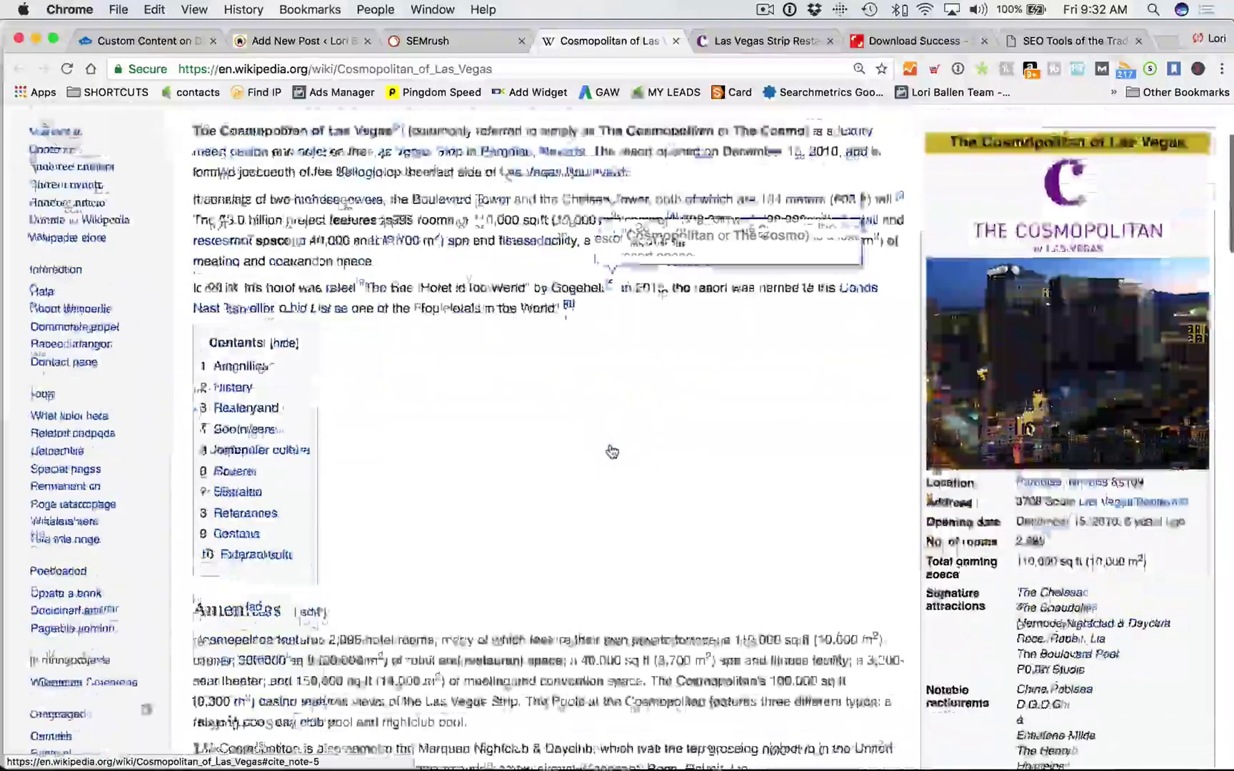
scroll(612, 452, "down", 12)
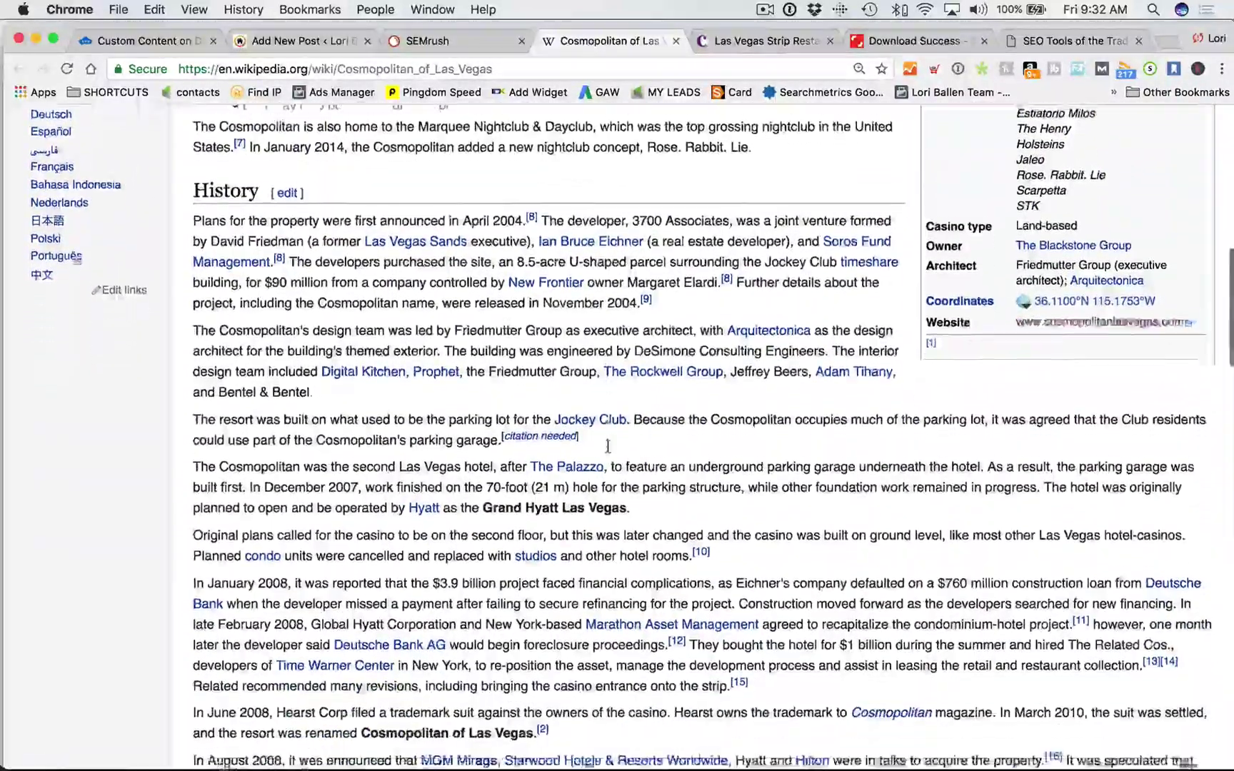
scroll(608, 446, "down", 1)
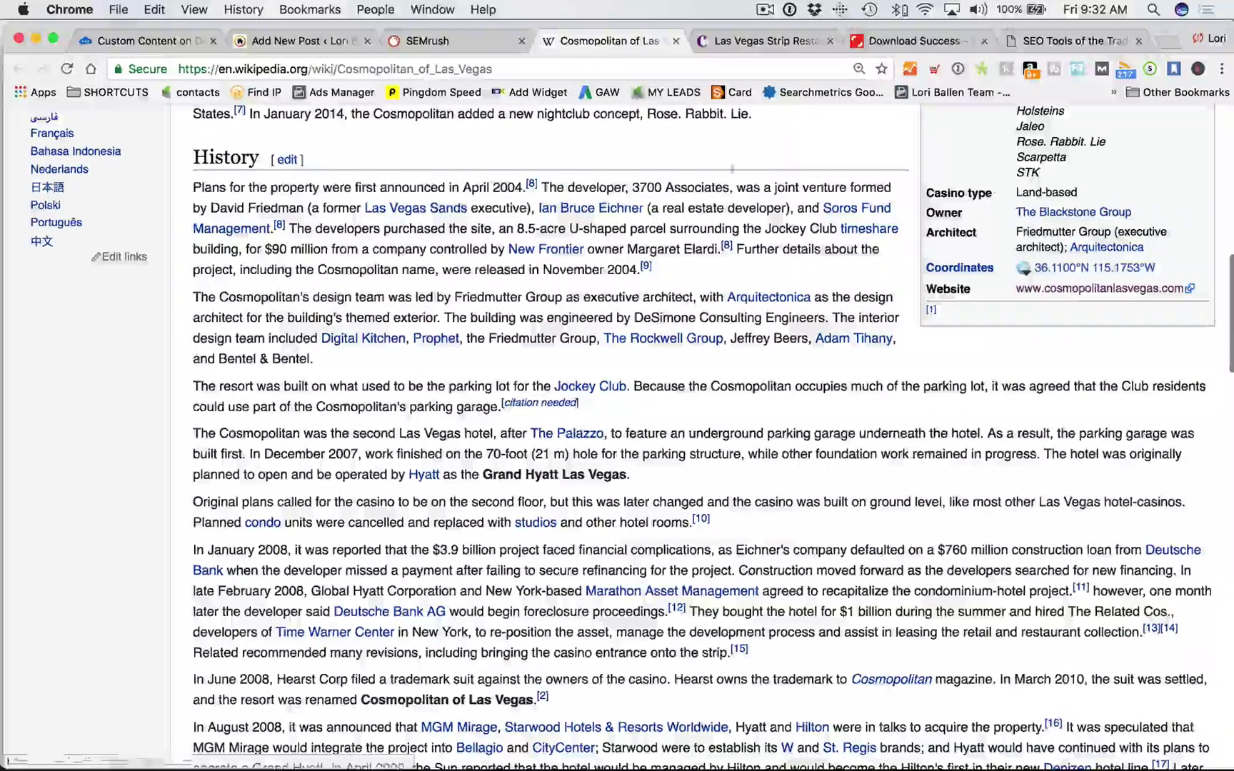
Step: Close Wikipedia, scroll the Yelp Cosmopolitan listing (3540 reviews), and return to SEMrush
left_click(676, 41)
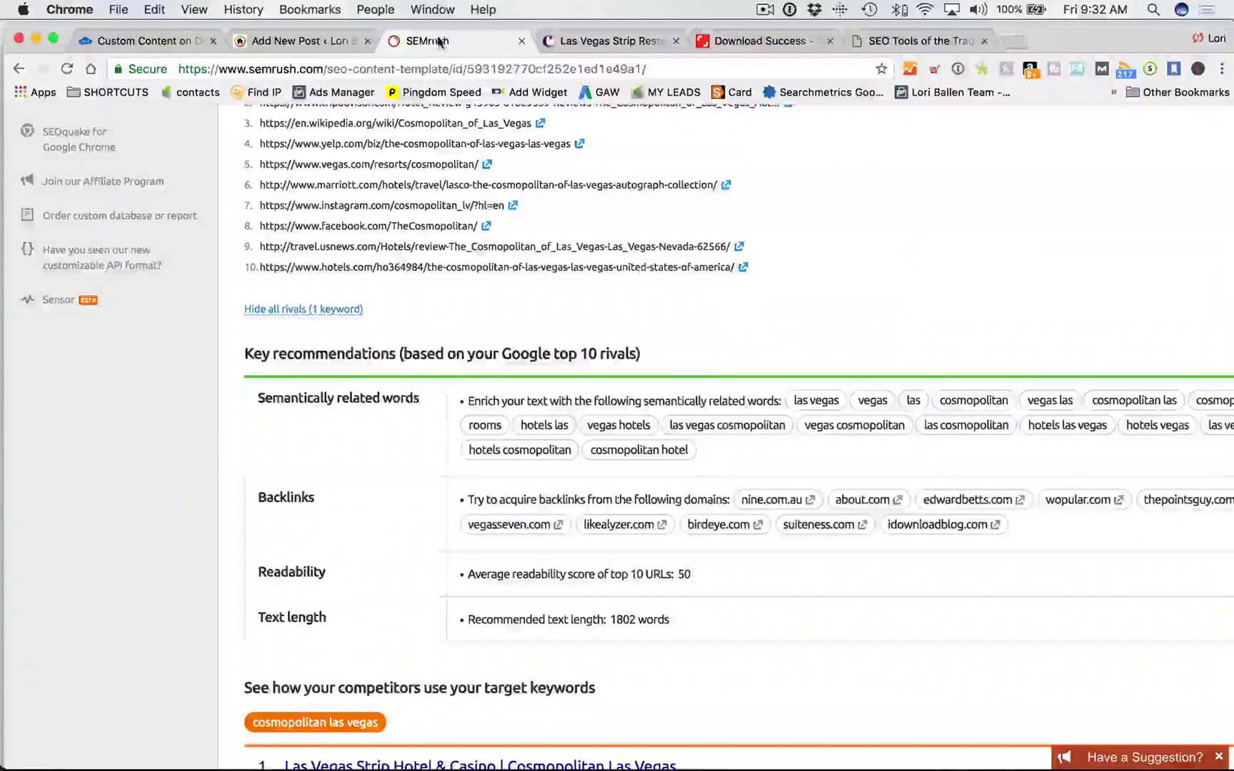
scroll(713, 138, "up", 1)
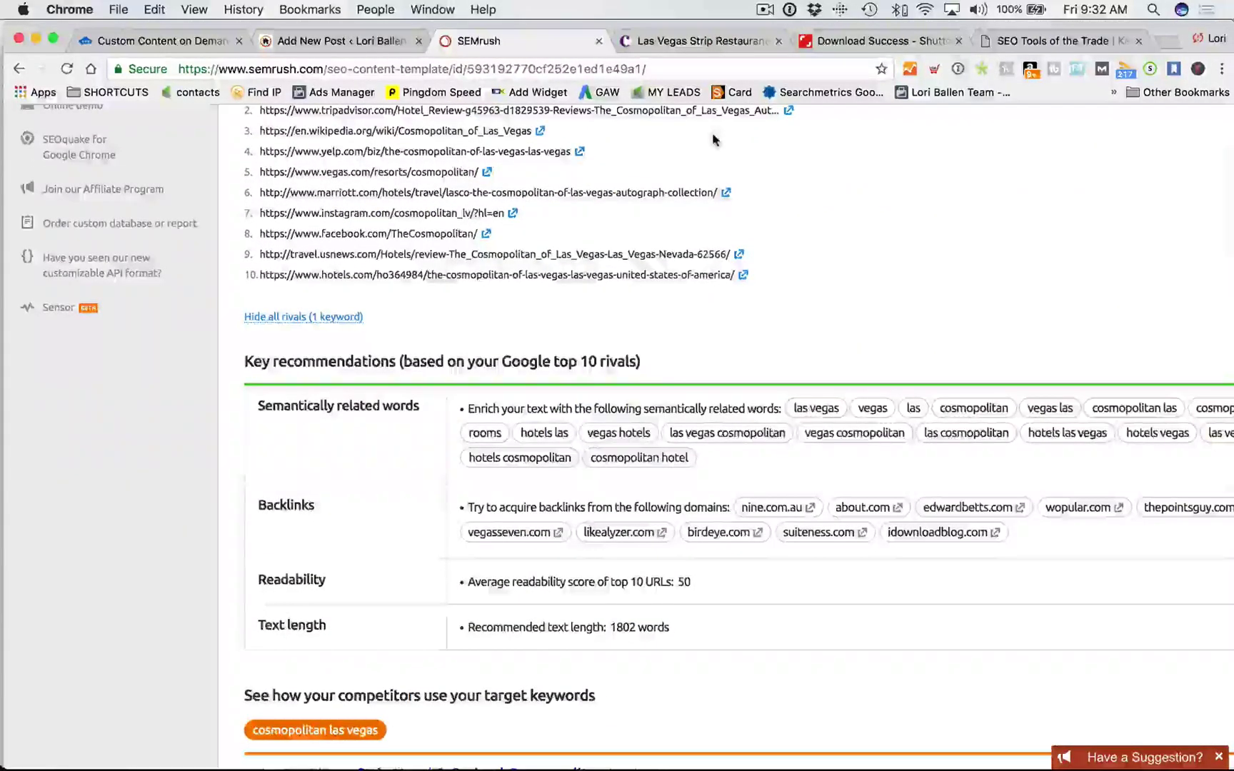
scroll(572, 133, "down", 1)
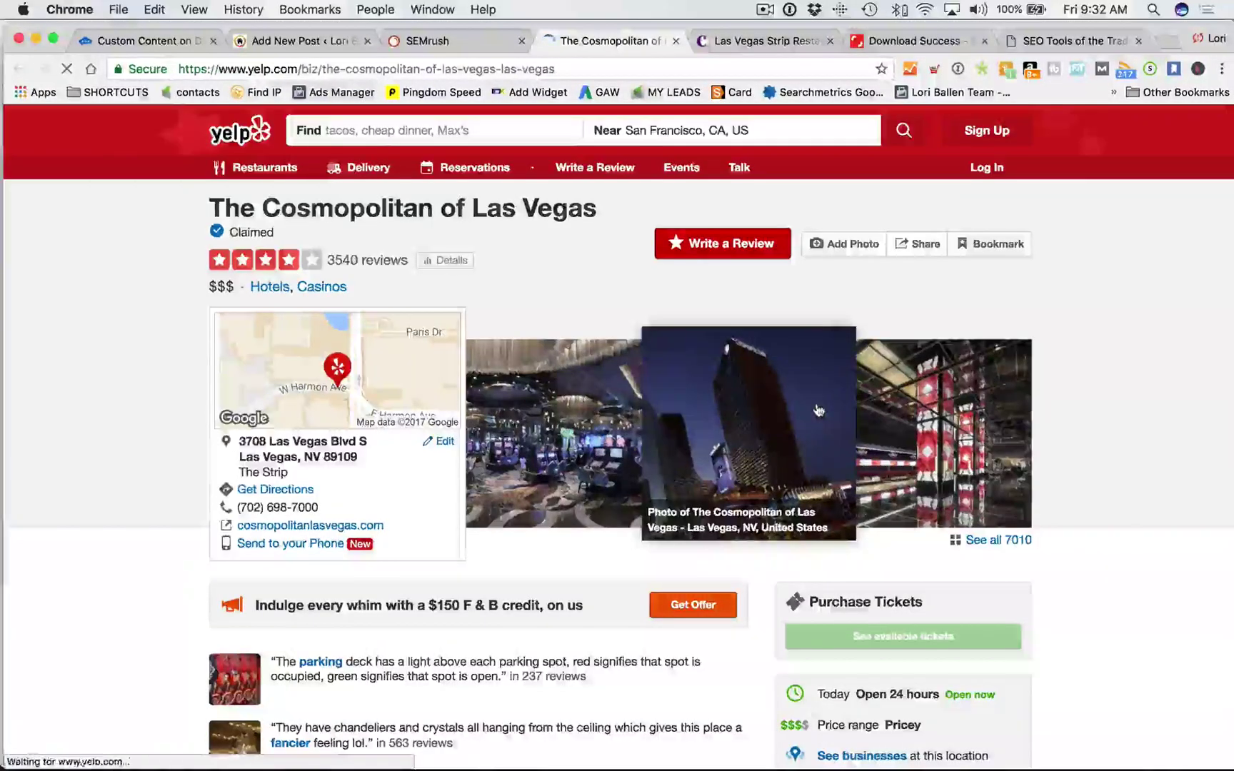
scroll(819, 410, "down", 2)
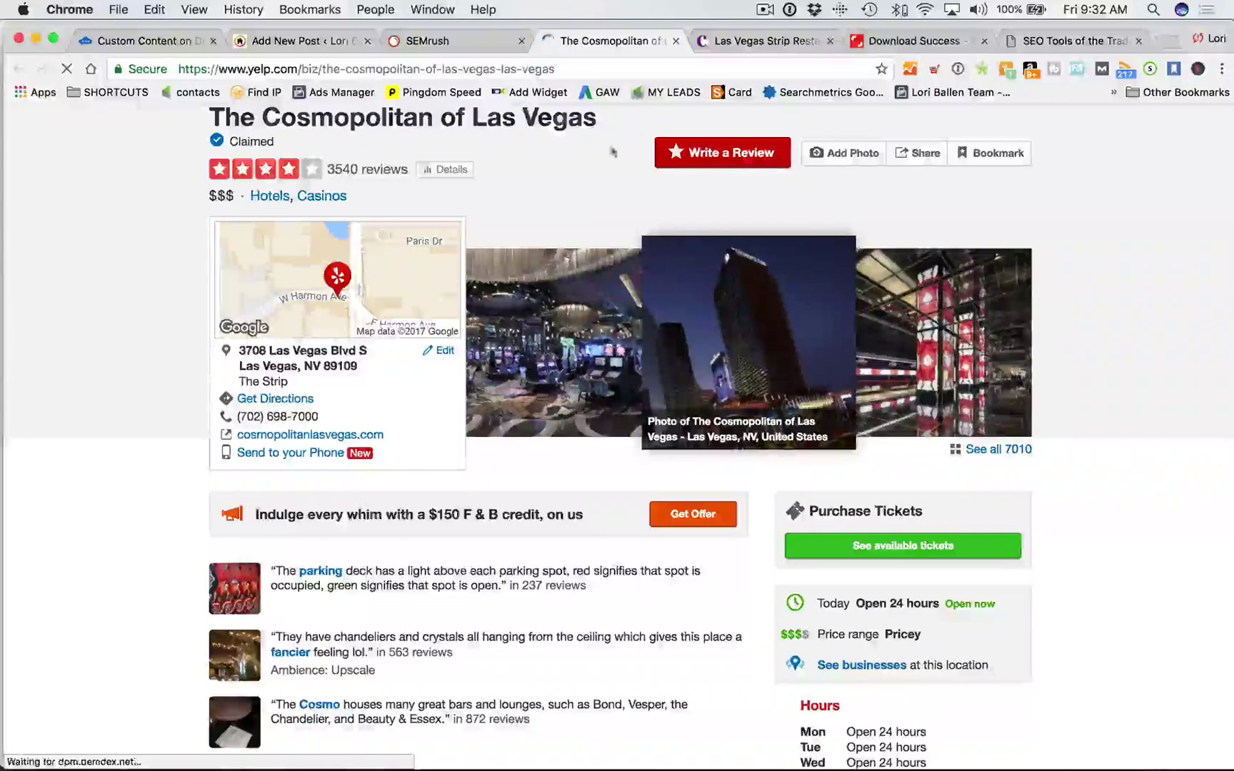
left_click(428, 43)
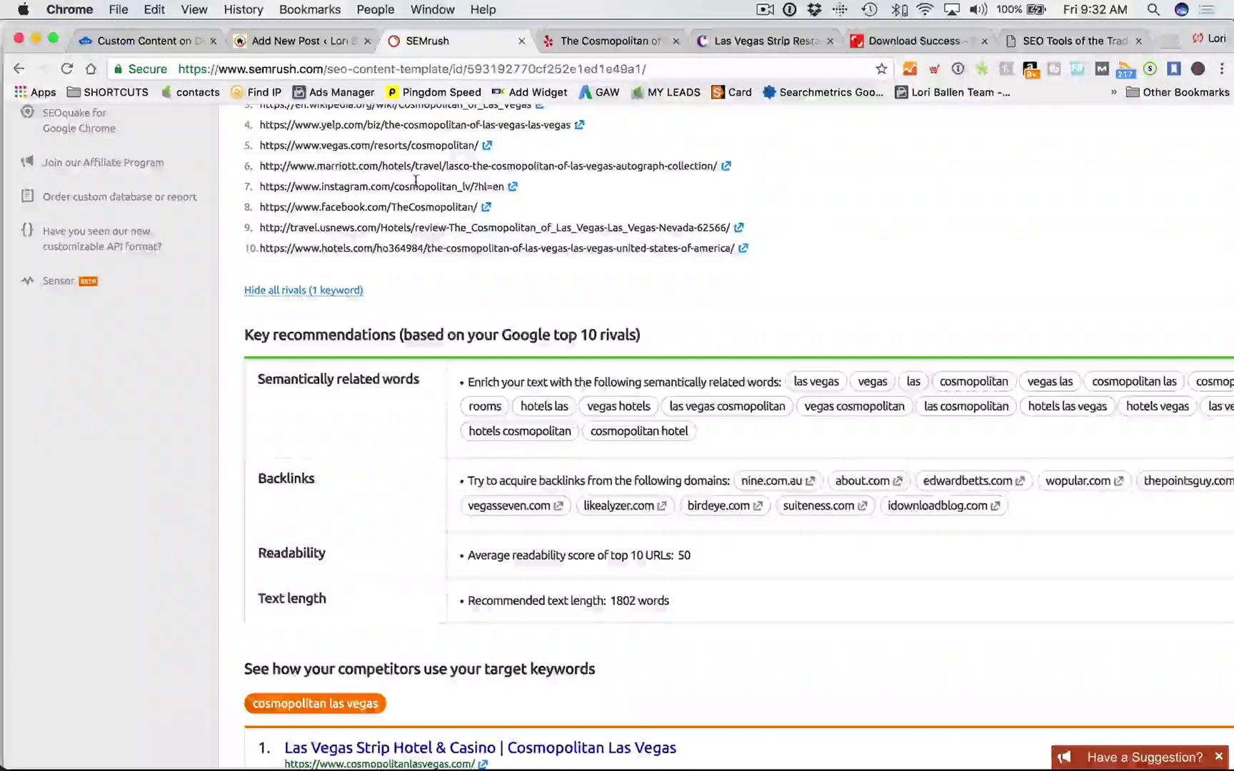
scroll(416, 181, "down", 1)
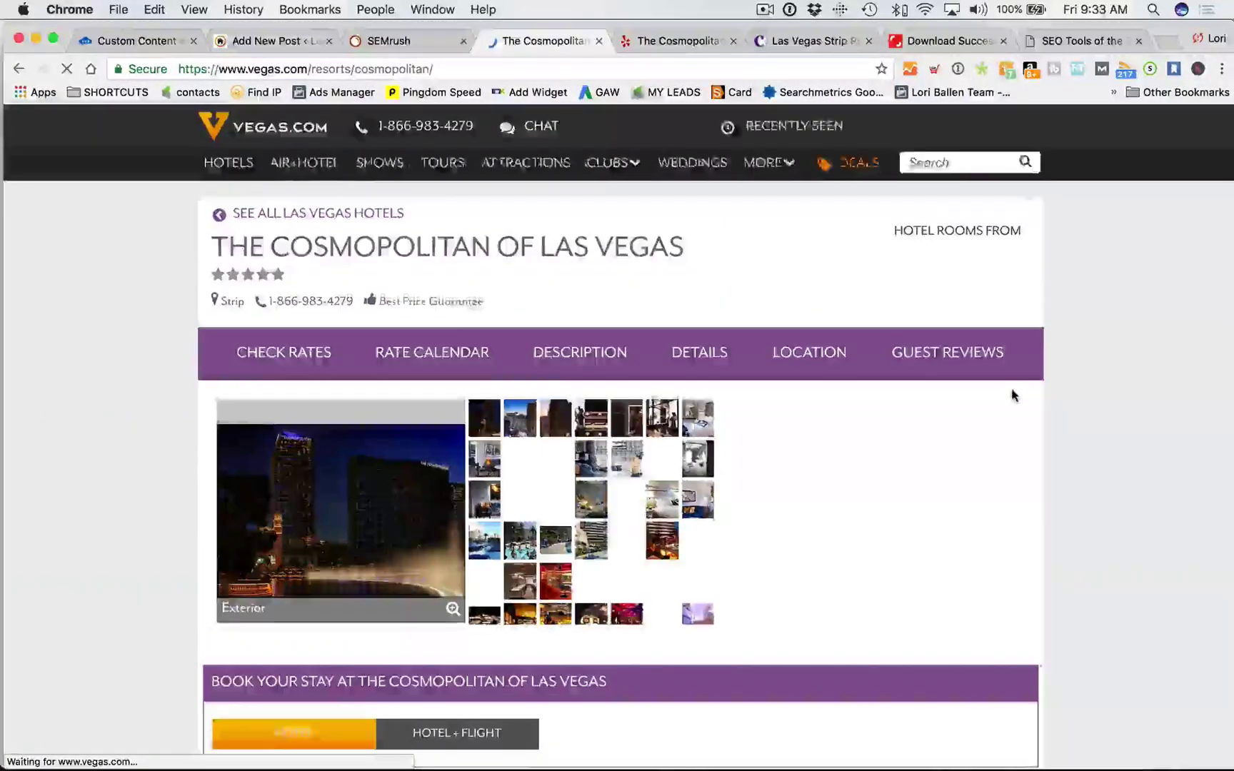
Step: Scroll through the Vegas.com Cosmopolitan hotel page
scroll(1012, 397, "down", 5)
scroll(1012, 396, "down", 15)
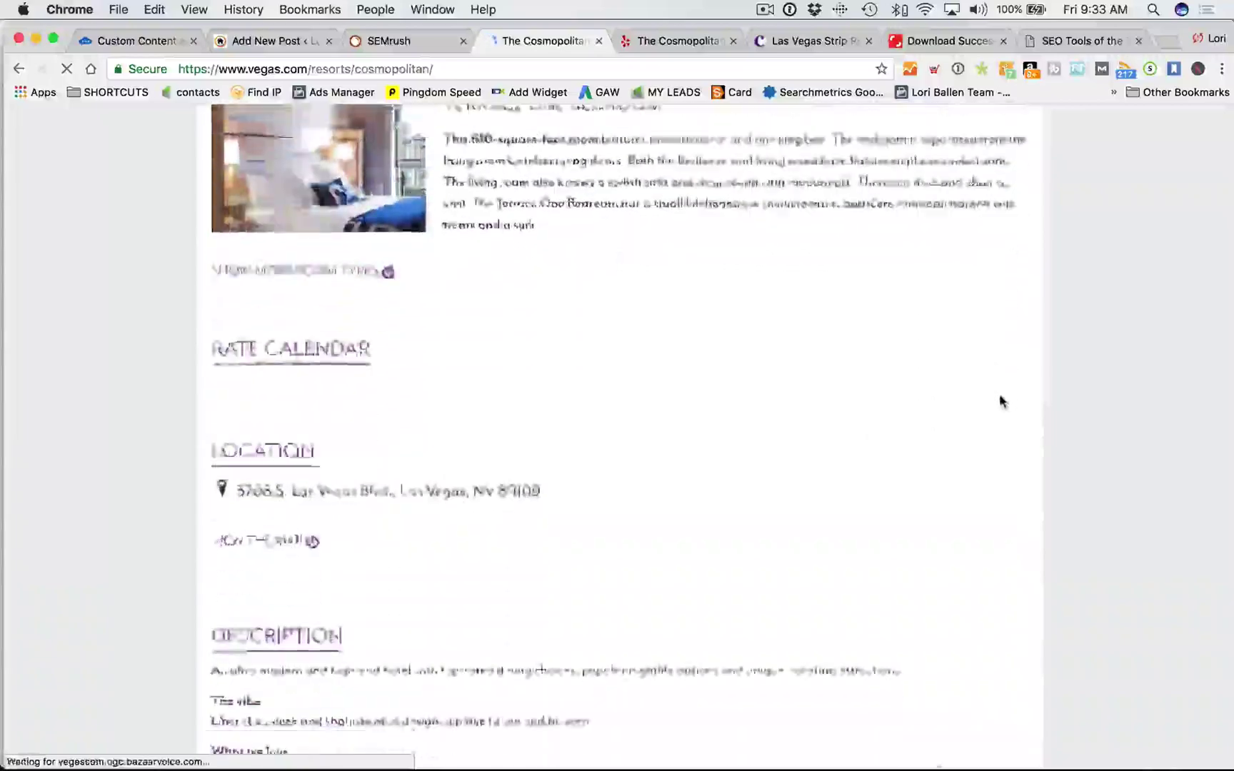
scroll(991, 401, "down", 10)
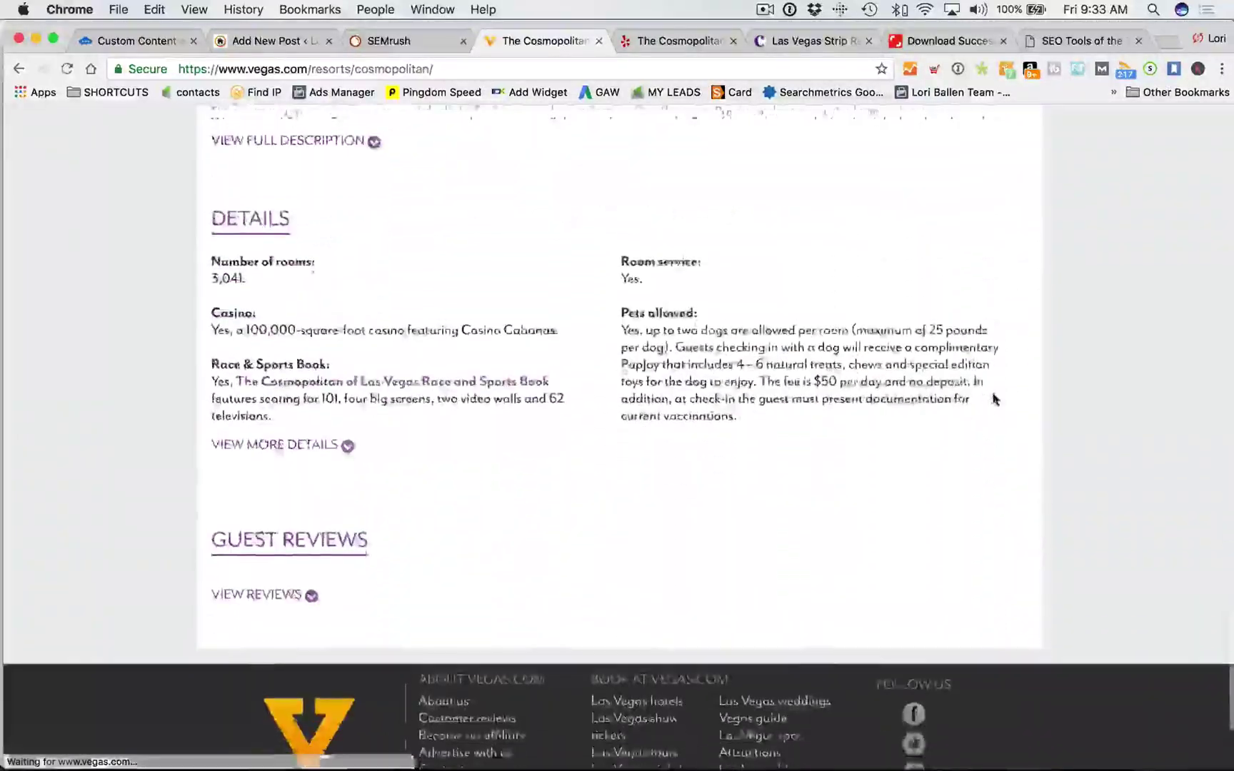
scroll(992, 400, "up", 8)
scroll(992, 400, "up", 10)
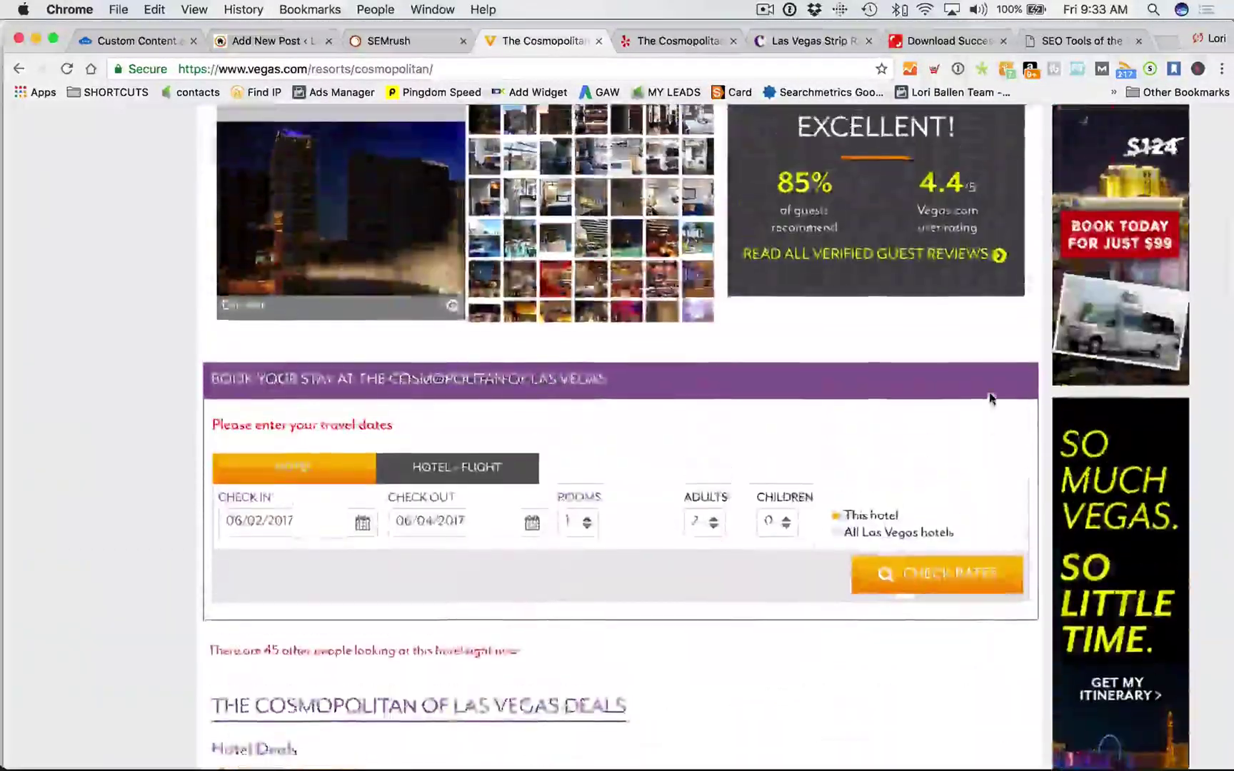
scroll(991, 399, "down", 3)
scroll(991, 399, "down", 8)
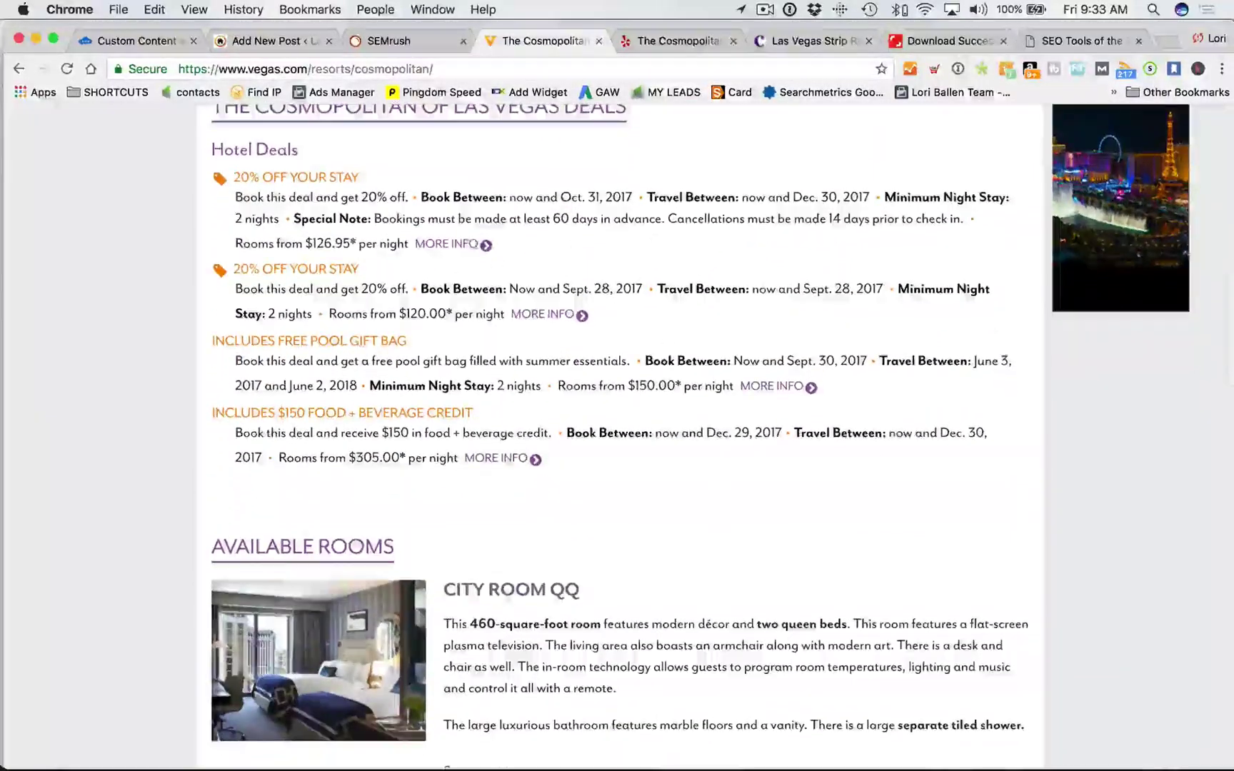
scroll(639, 380, "down", 5)
scroll(653, 458, "down", 15)
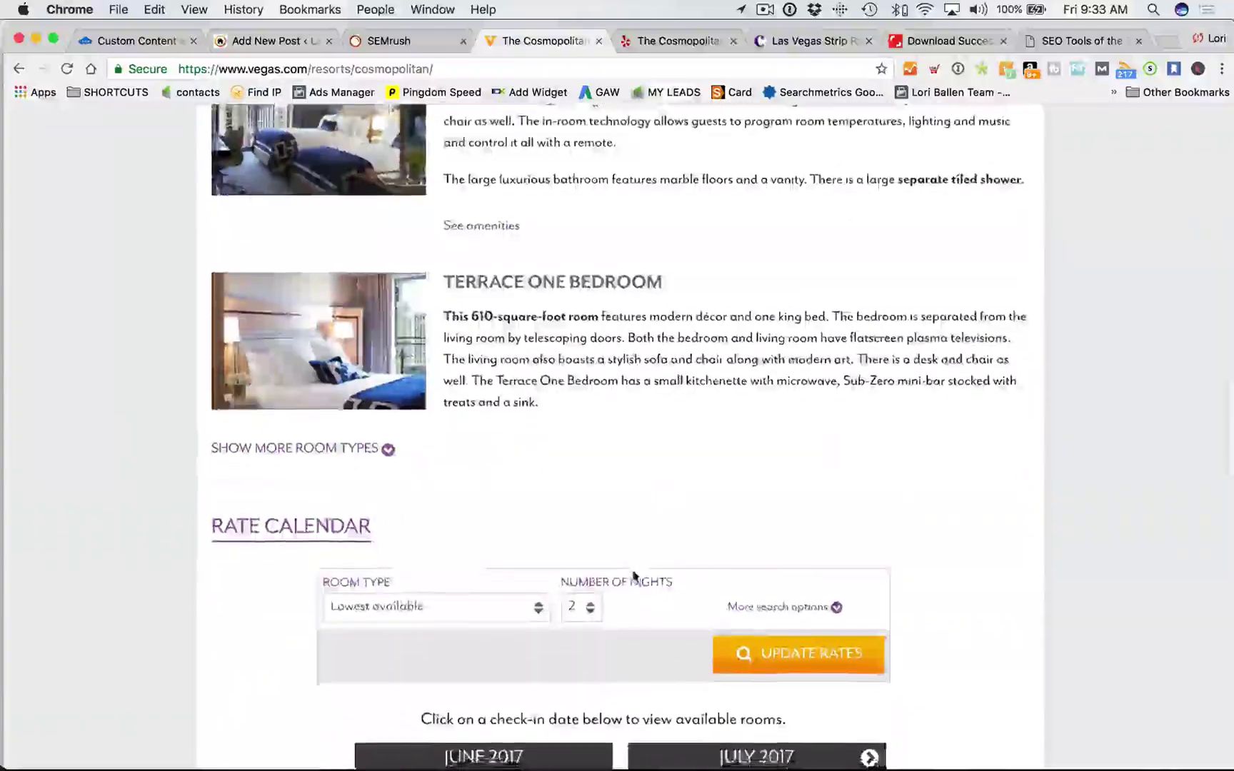
scroll(628, 583, "down", 12)
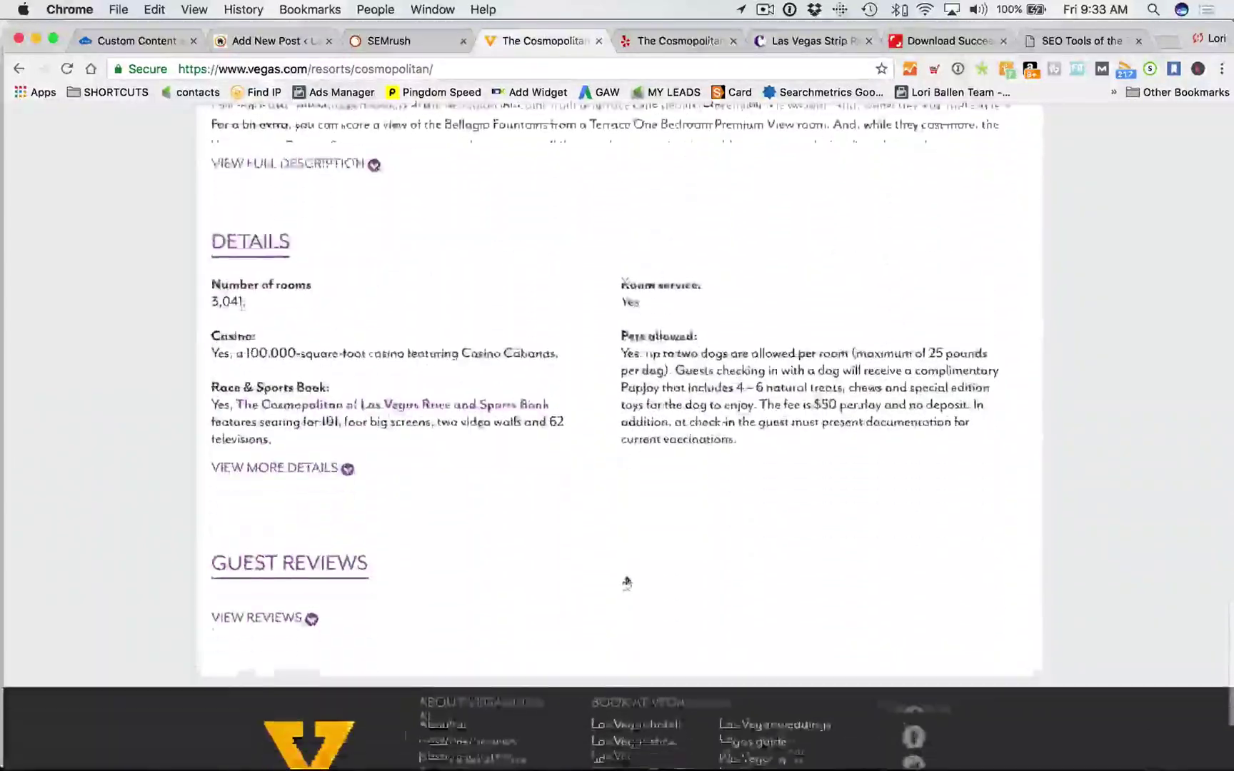
scroll(616, 586, "up", 20)
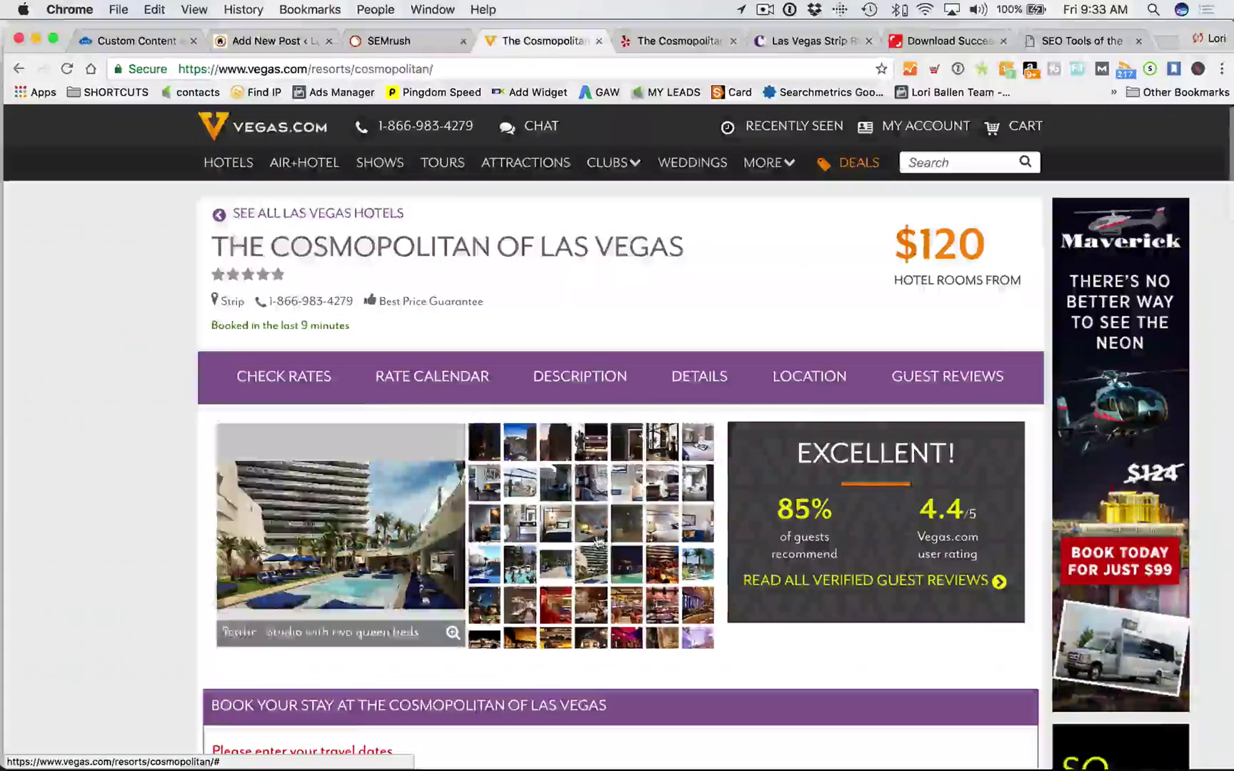
scroll(604, 553, "down", 10)
scroll(596, 541, "down", 15)
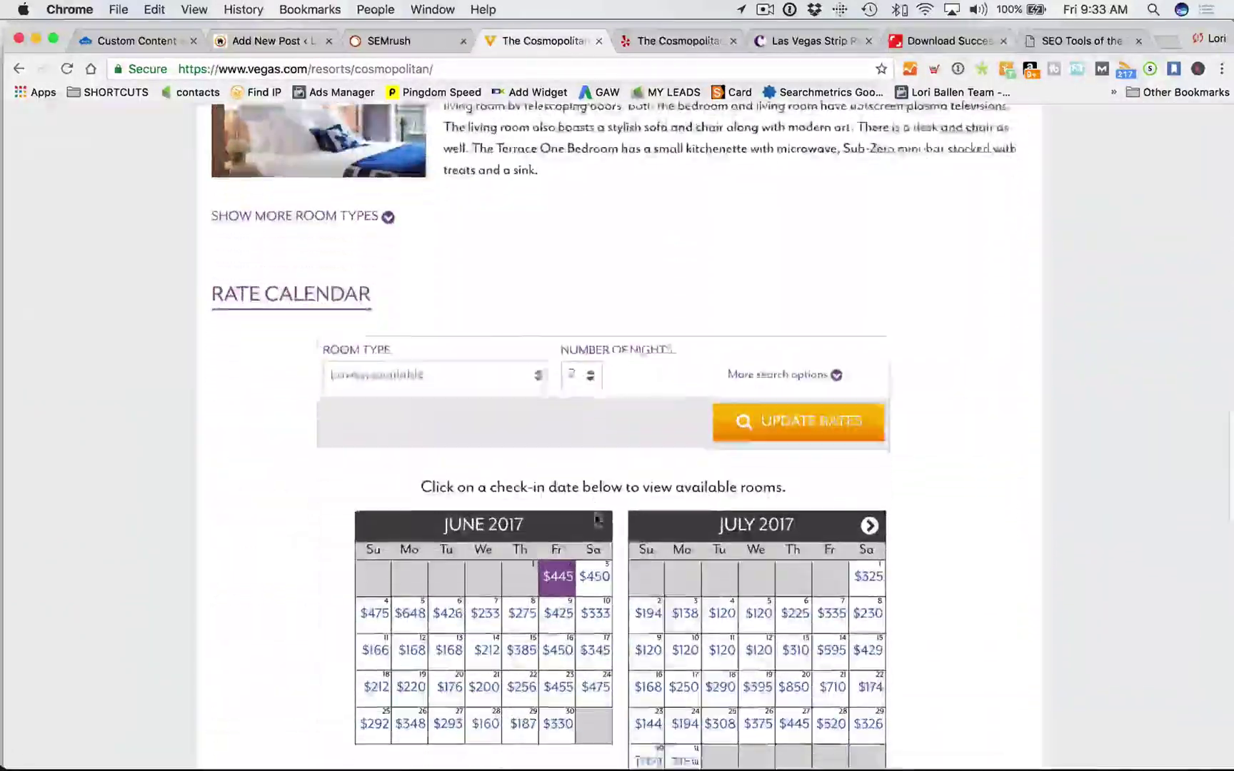
scroll(570, 527, "down", 8)
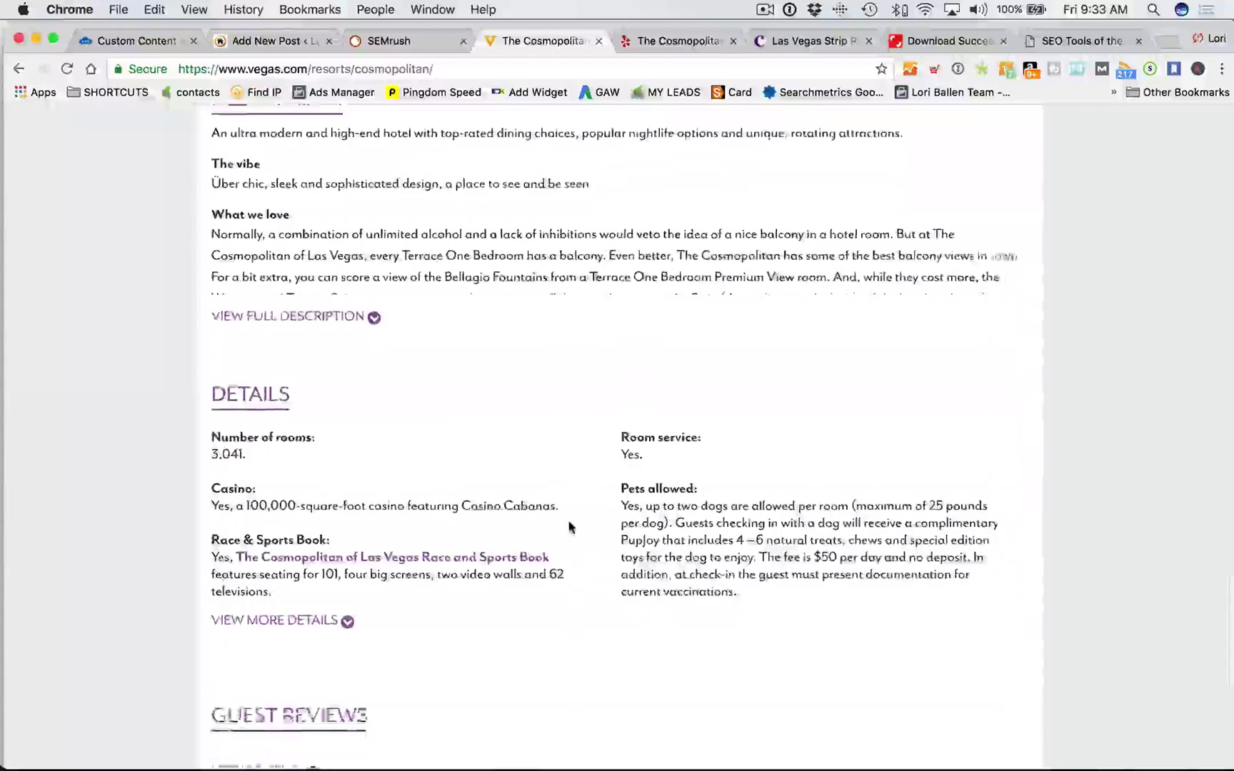
Step: Expand the full description and hotel details, highlight the Race & Sports Book paragraph, then return to SEMrush
left_click(305, 174)
scroll(336, 300, "down", 10)
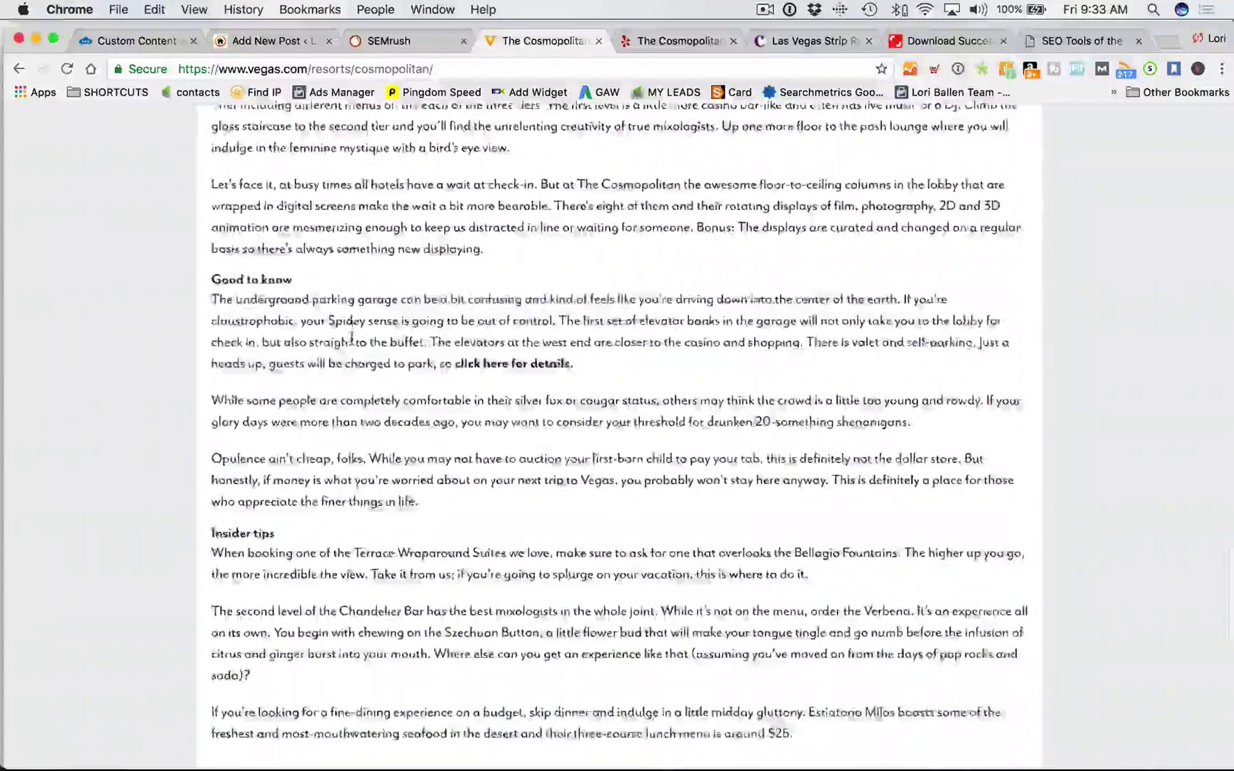
scroll(352, 345, "down", 5)
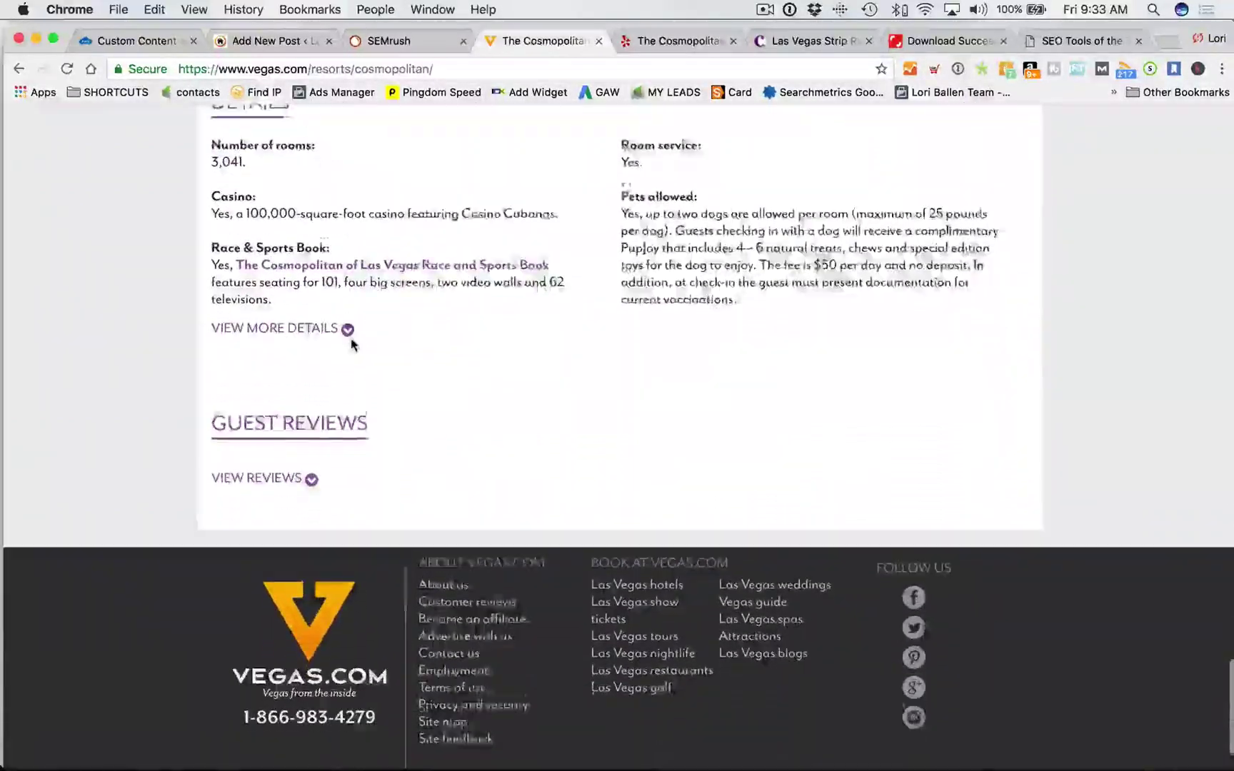
left_click(294, 283)
scroll(454, 395, "down", 2)
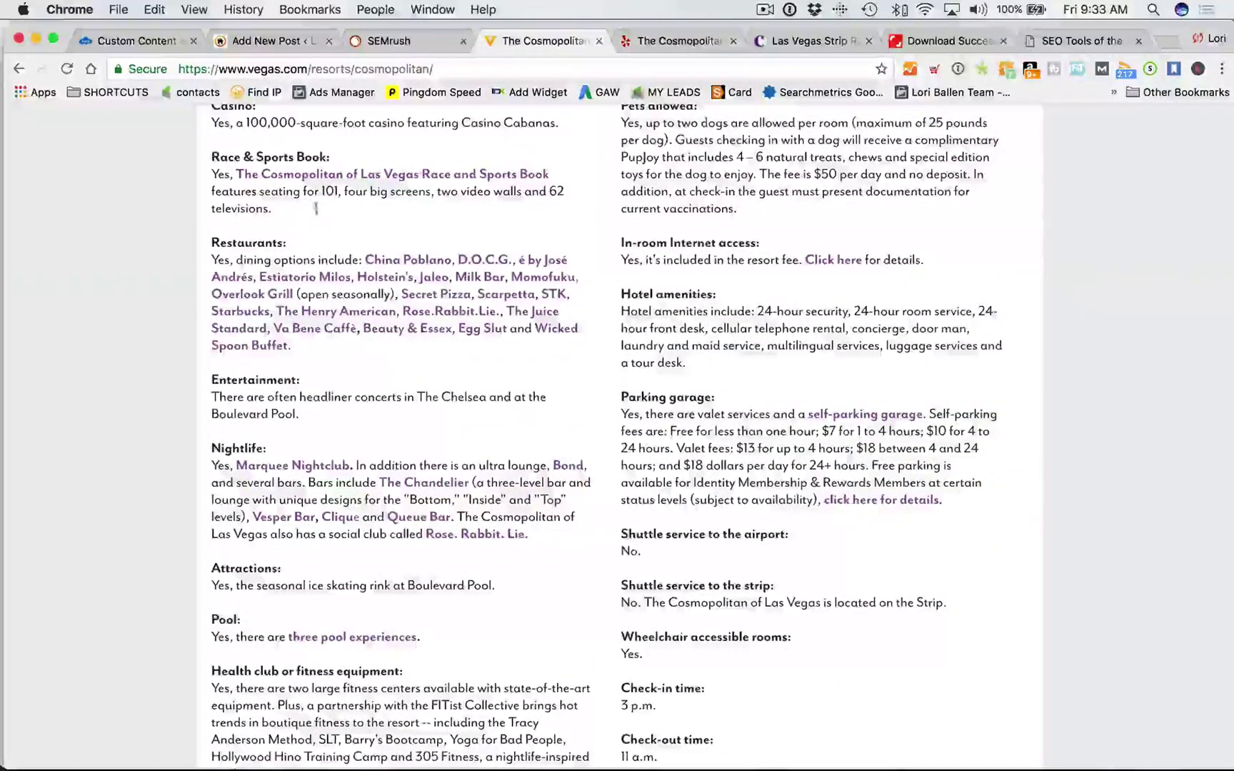
left_click_drag(316, 208, 207, 160)
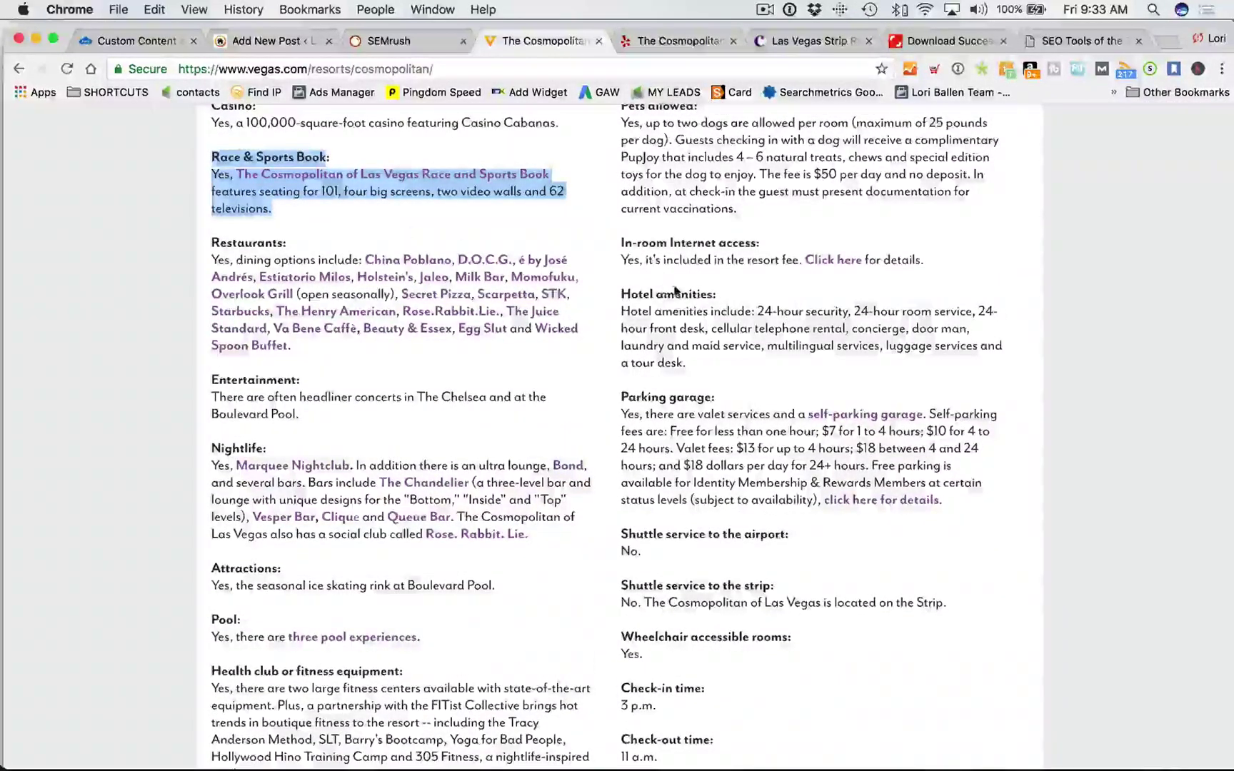
scroll(677, 290, "up", 1)
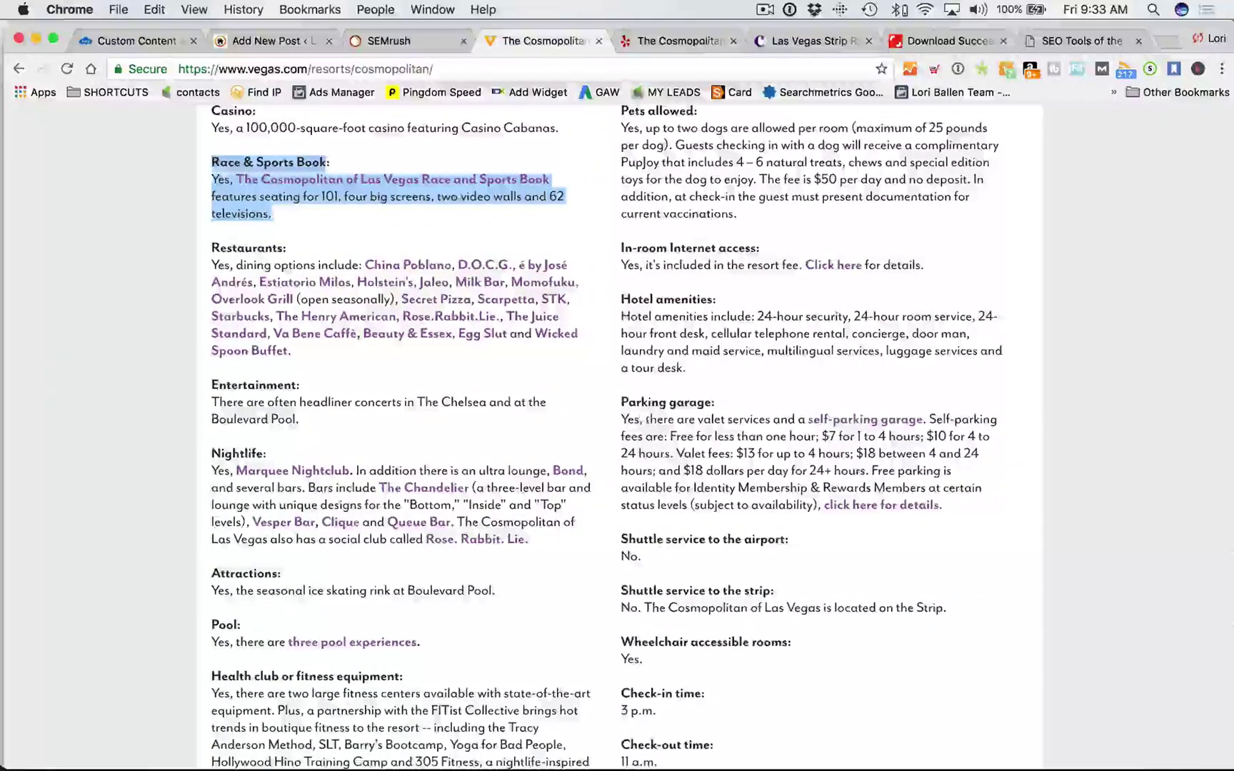
left_click(395, 44)
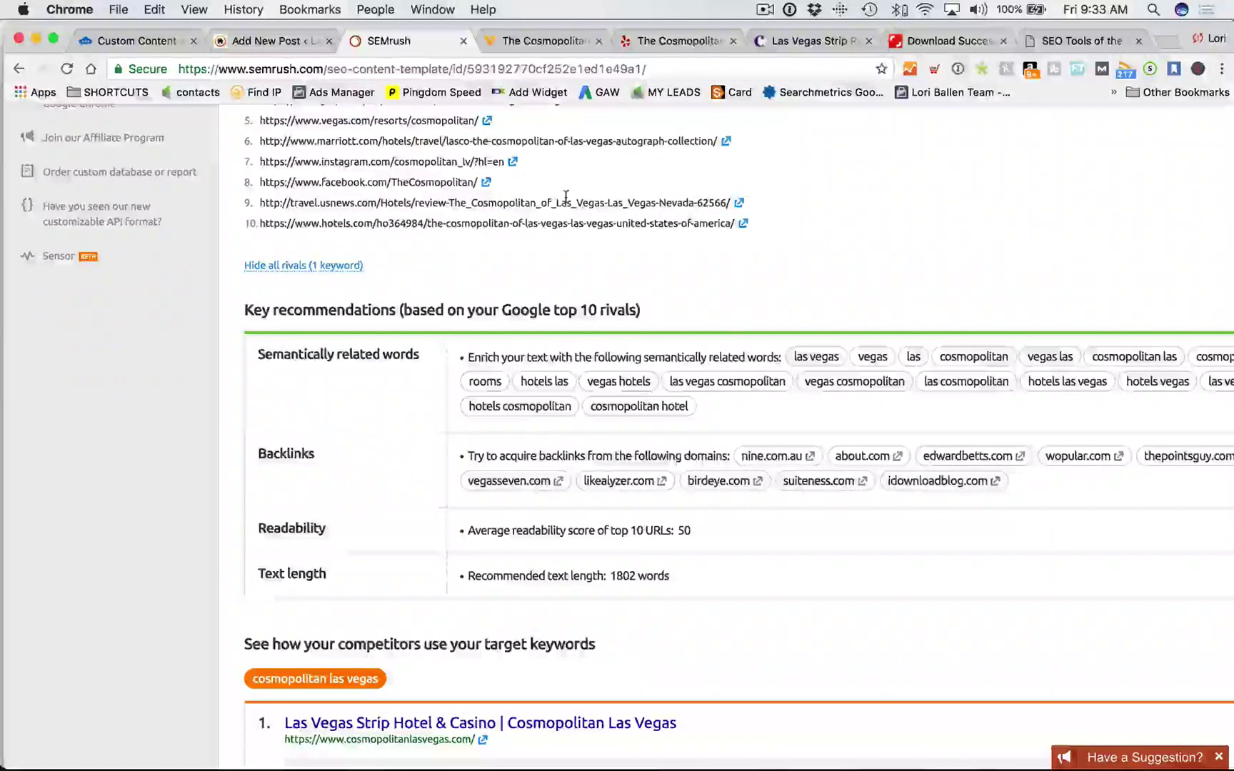
scroll(336, 154, "down", 2)
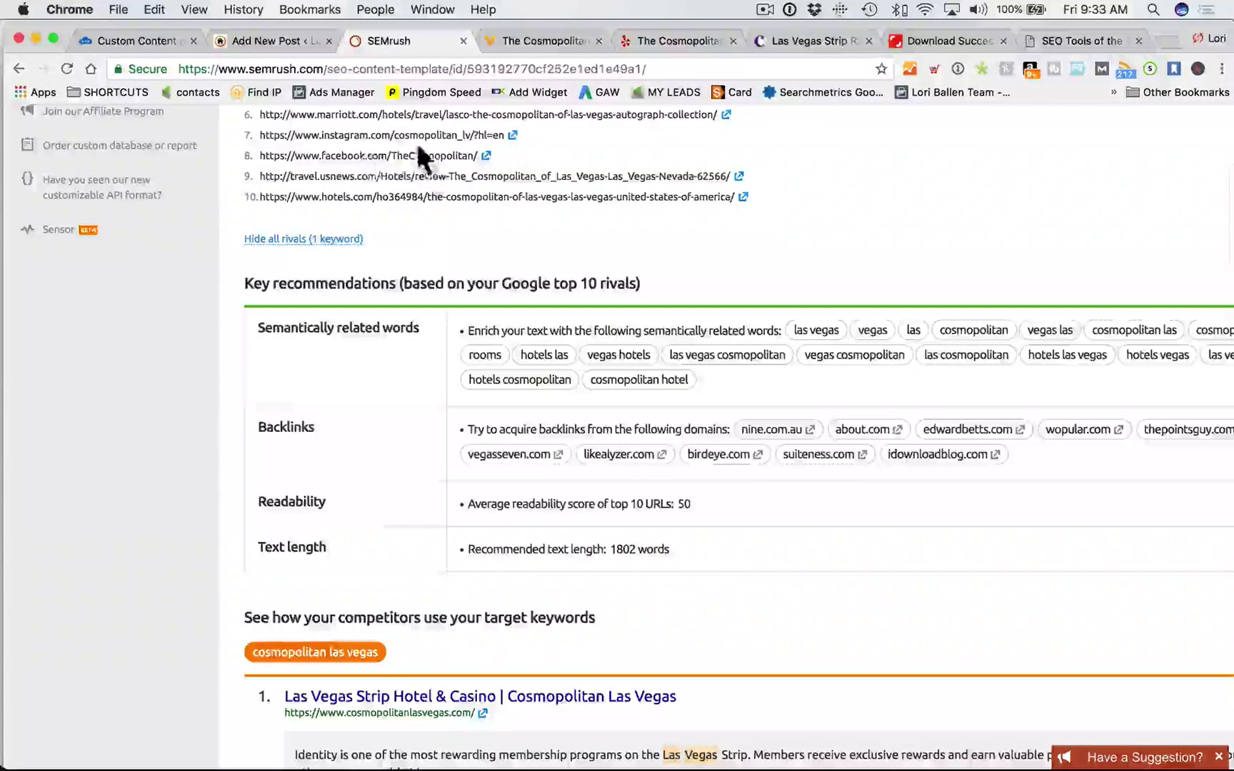
scroll(528, 178, "down", 2)
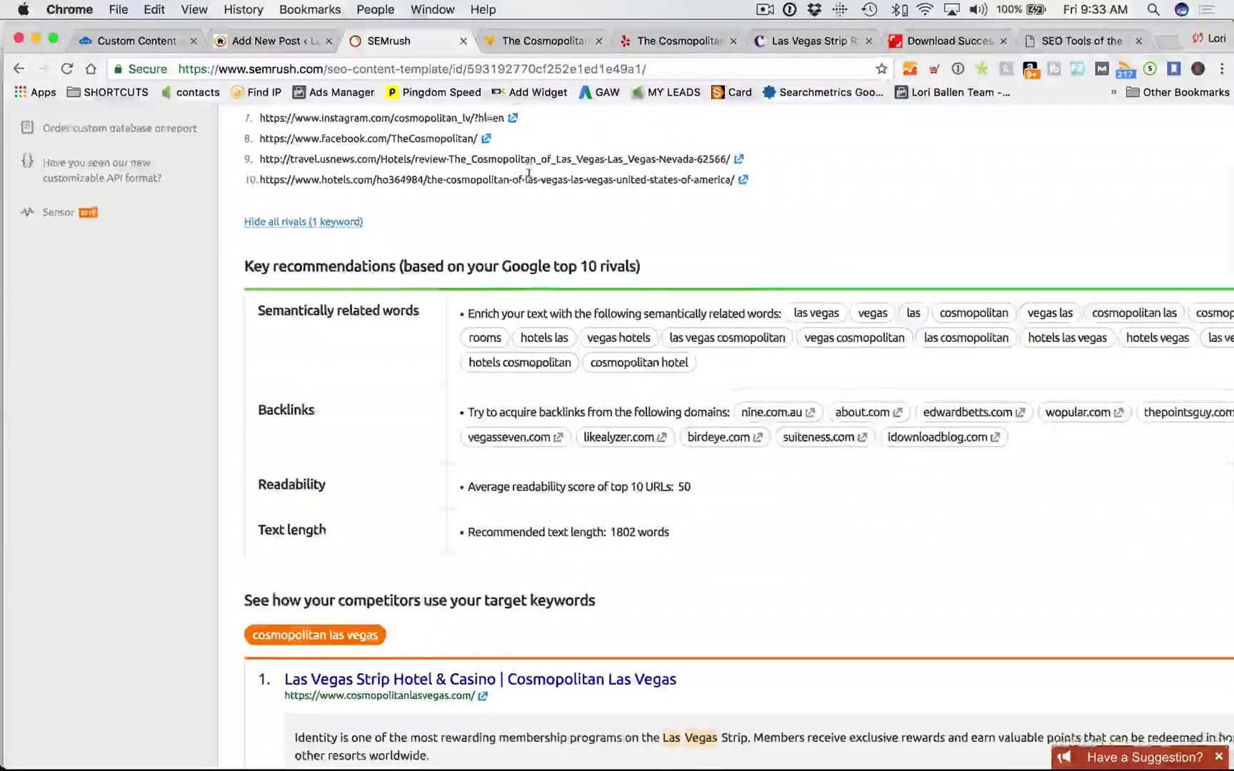
scroll(494, 187, "up", 6)
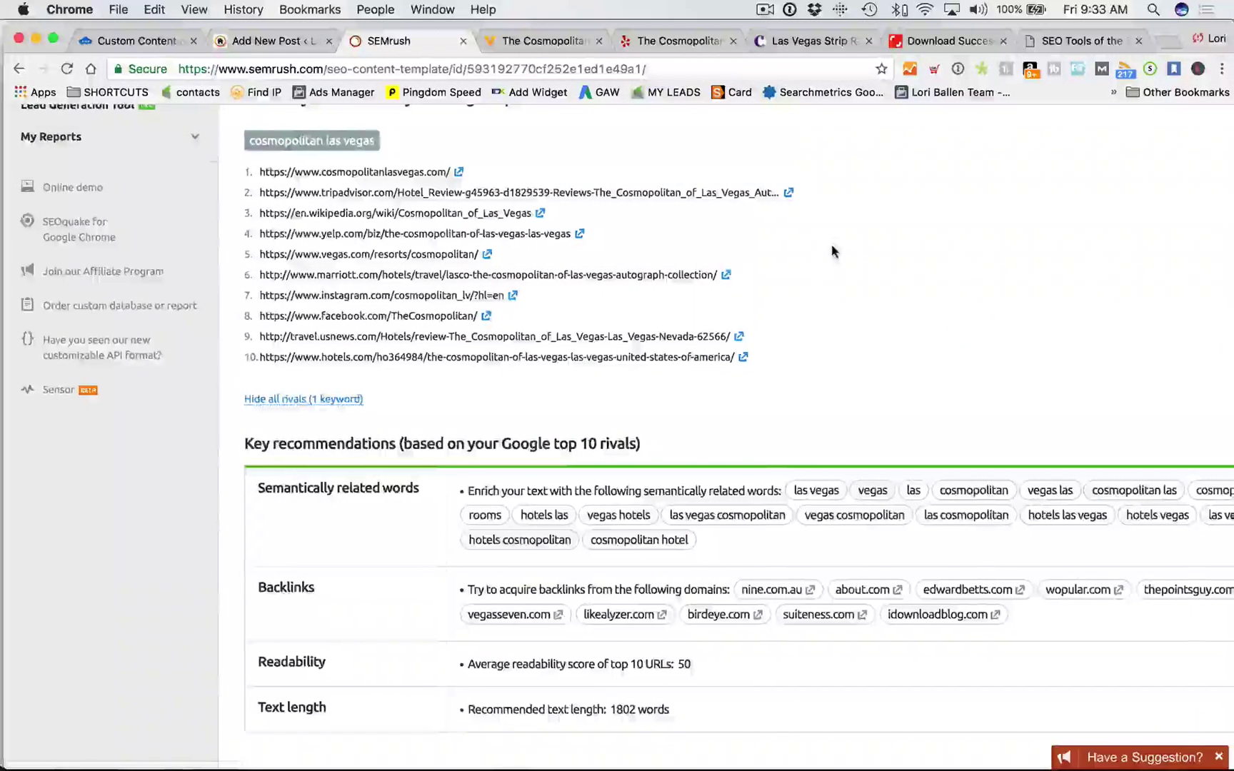
scroll(833, 245, "down", 1)
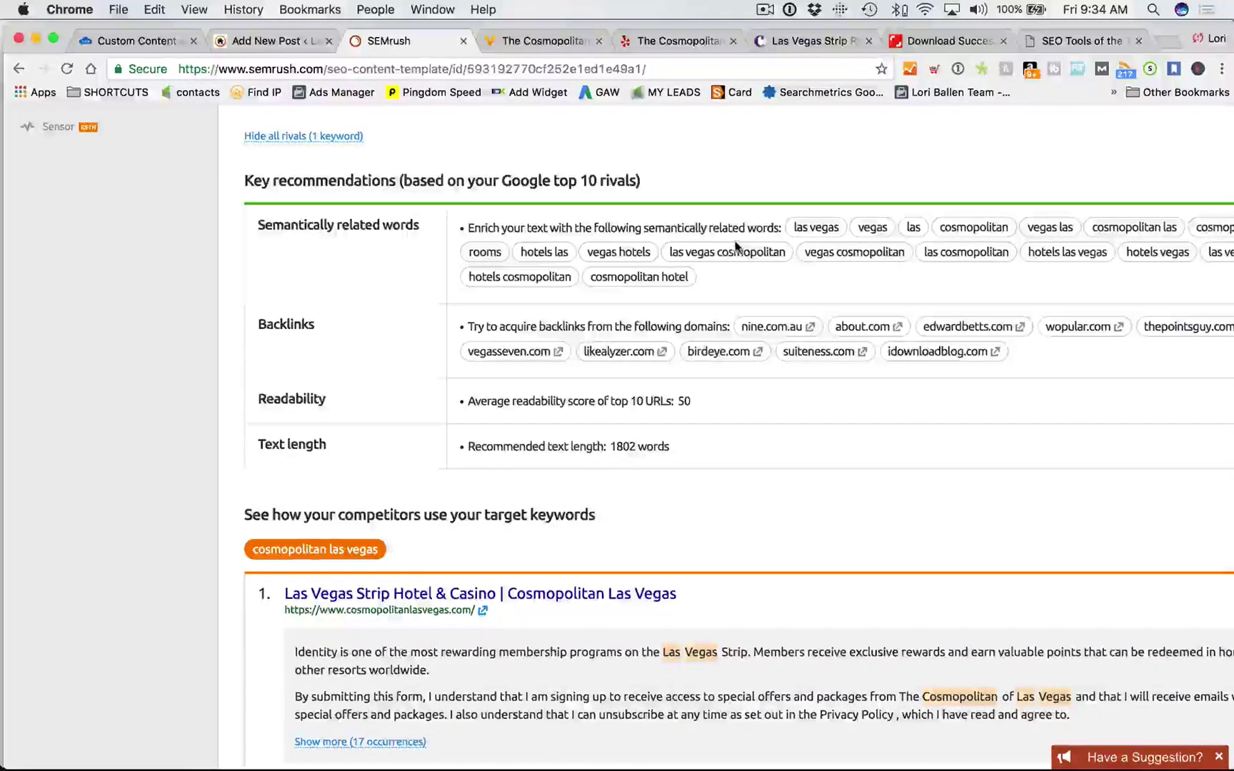
scroll(737, 247, "up", 1)
scroll(542, 239, "down", 1)
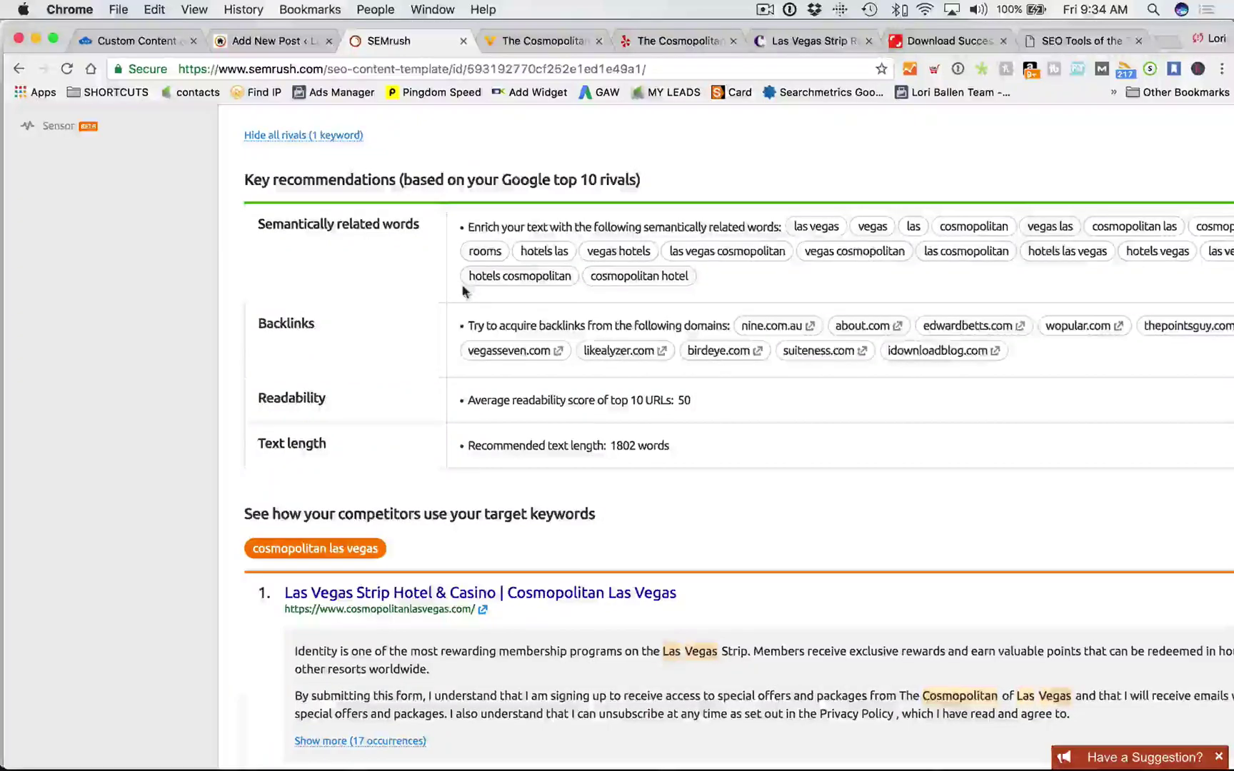
scroll(412, 285, "down", 1)
scroll(412, 285, "down", 1)
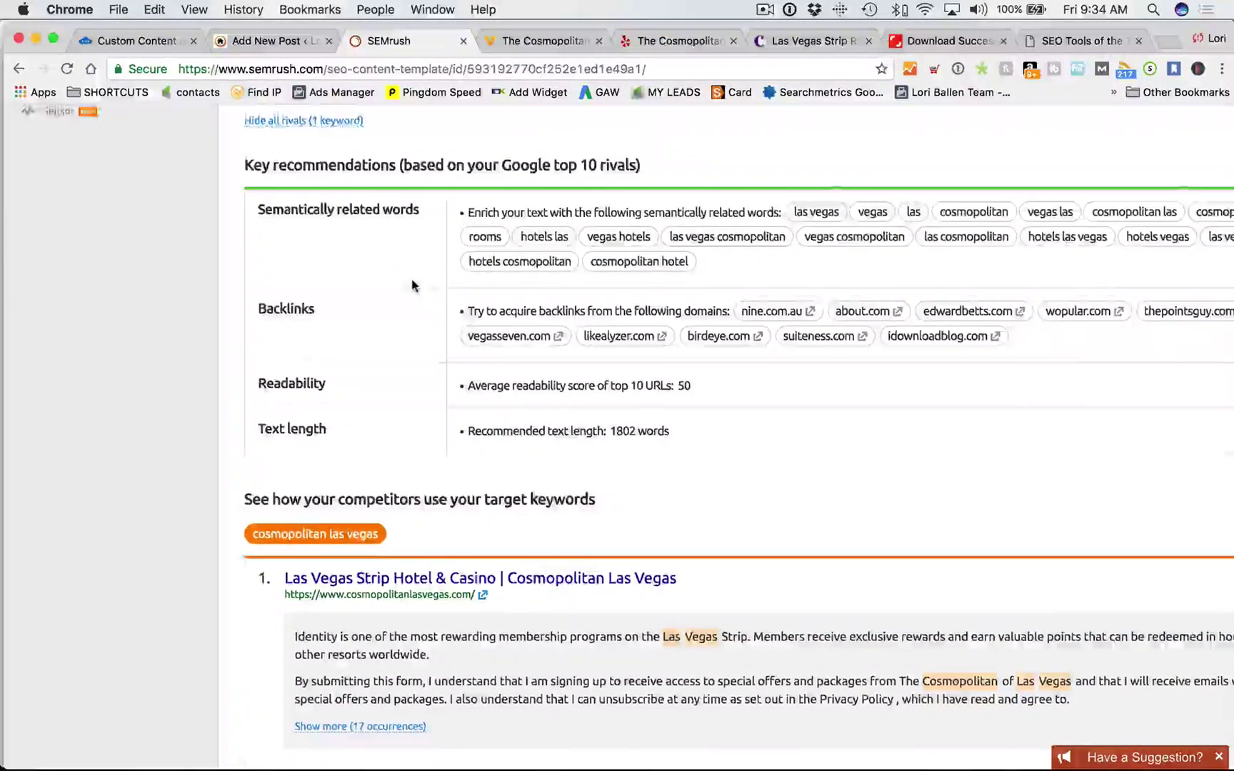
scroll(412, 285, "down", 1)
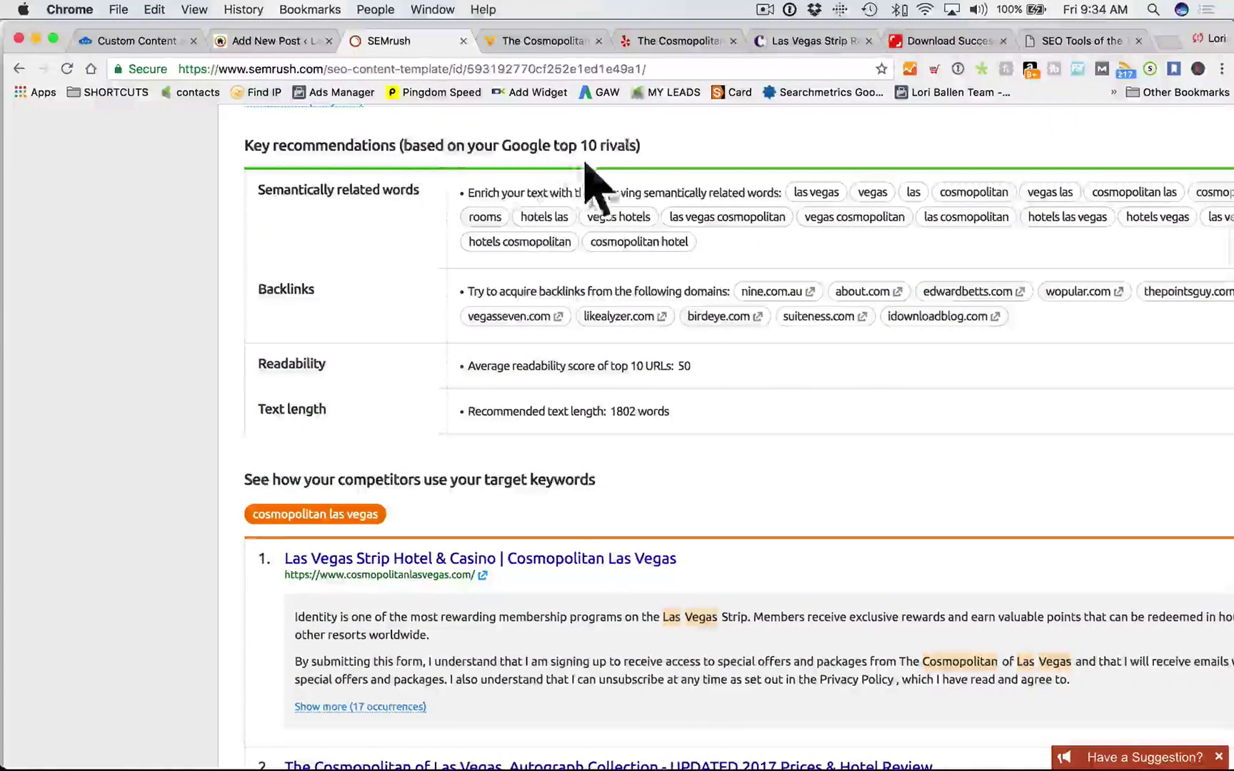
scroll(652, 145, "up", 3)
scroll(653, 145, "down", 5)
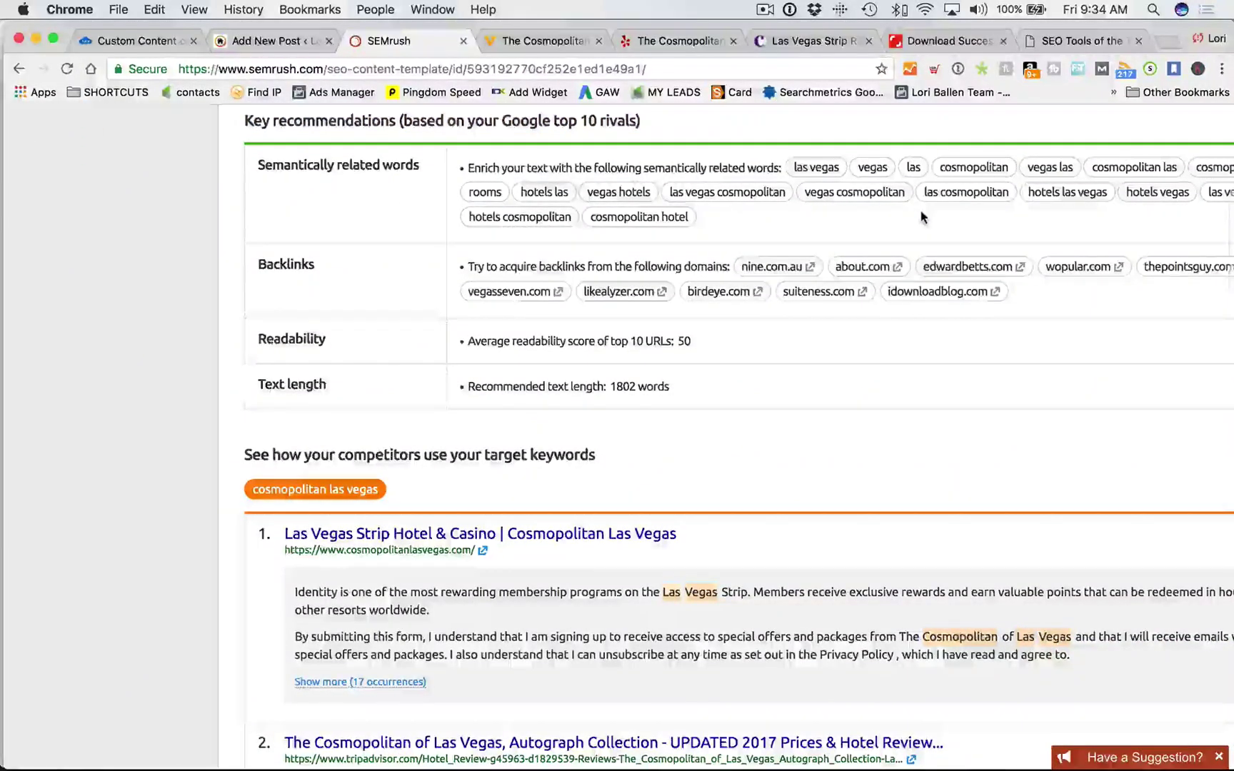
scroll(922, 218, "right", 5)
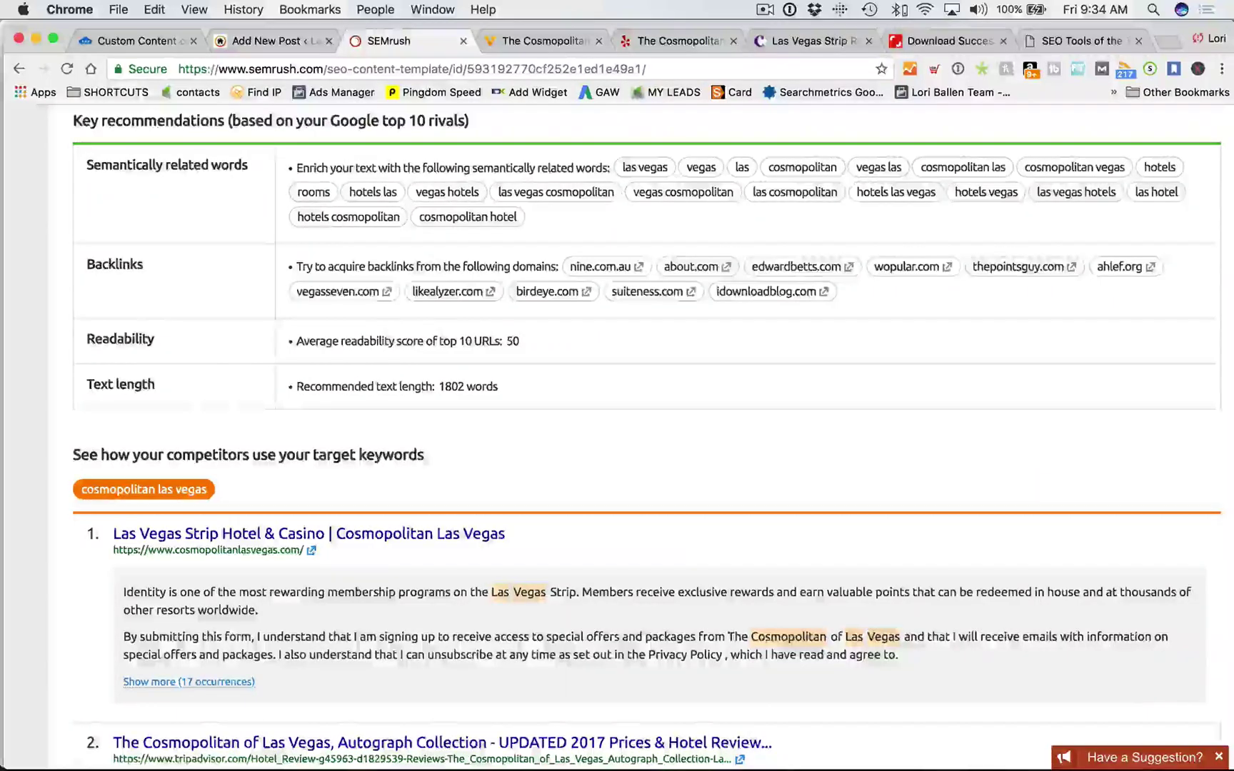
scroll(617, 435, "right", 1)
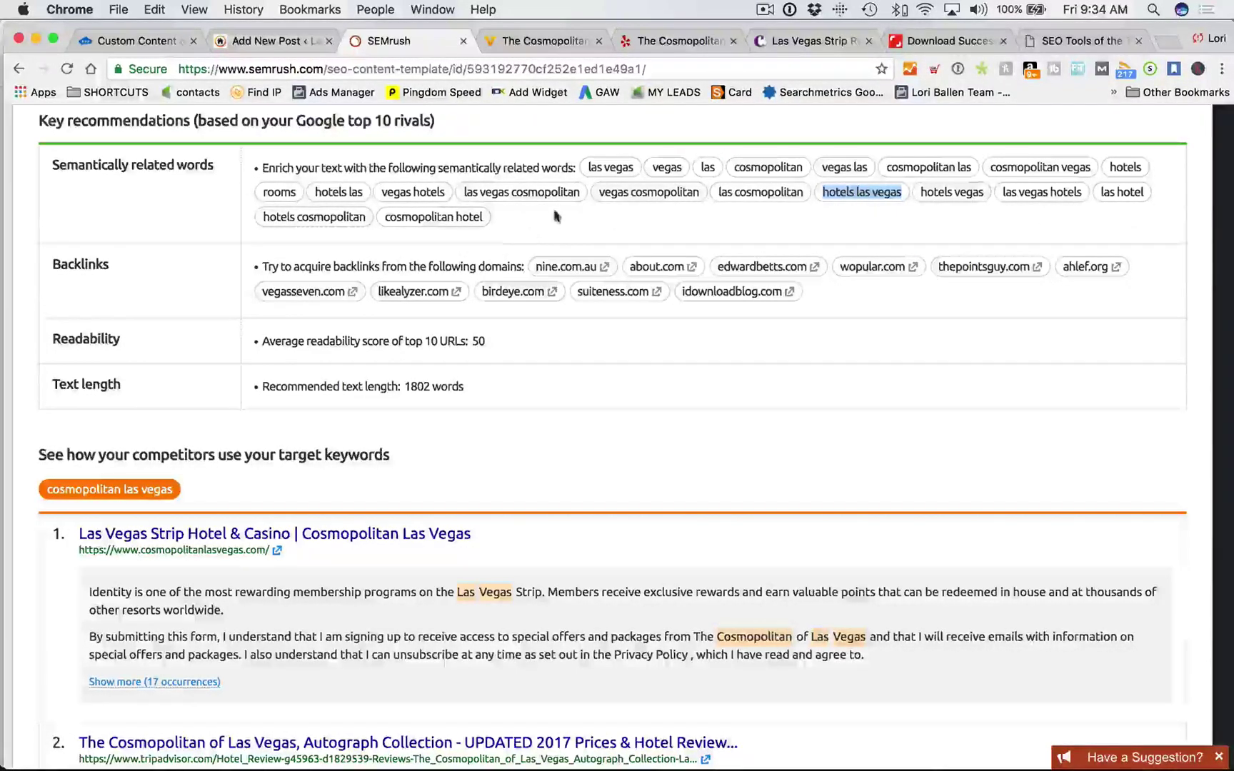
left_click(631, 210)
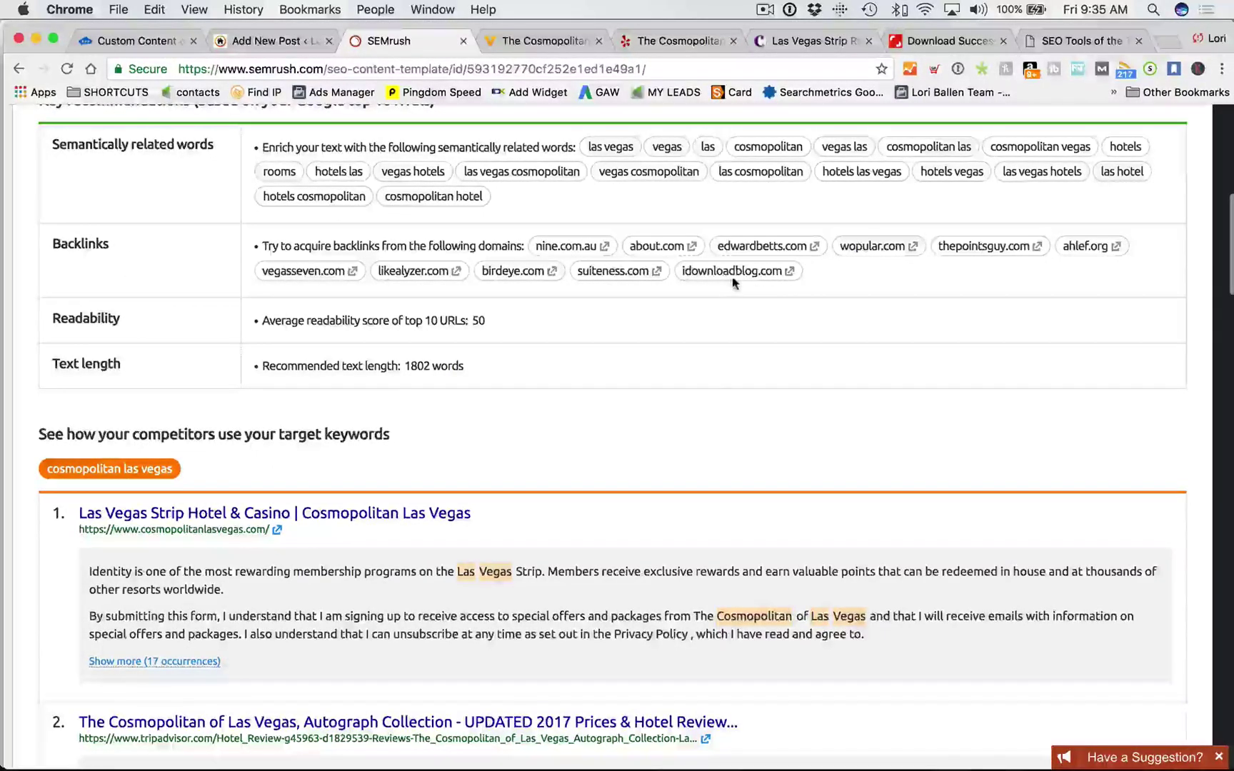
scroll(759, 281, "right", 5)
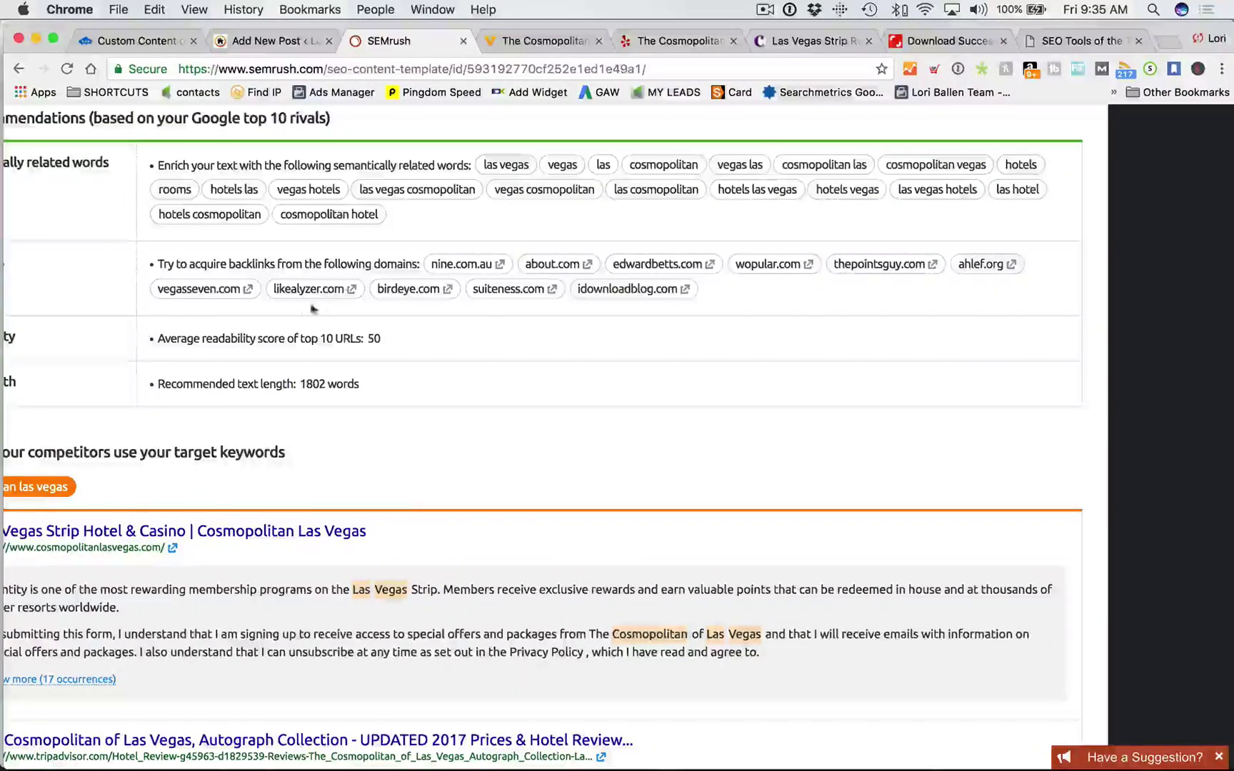
scroll(391, 309, "left", 2)
scroll(731, 259, "left", 4)
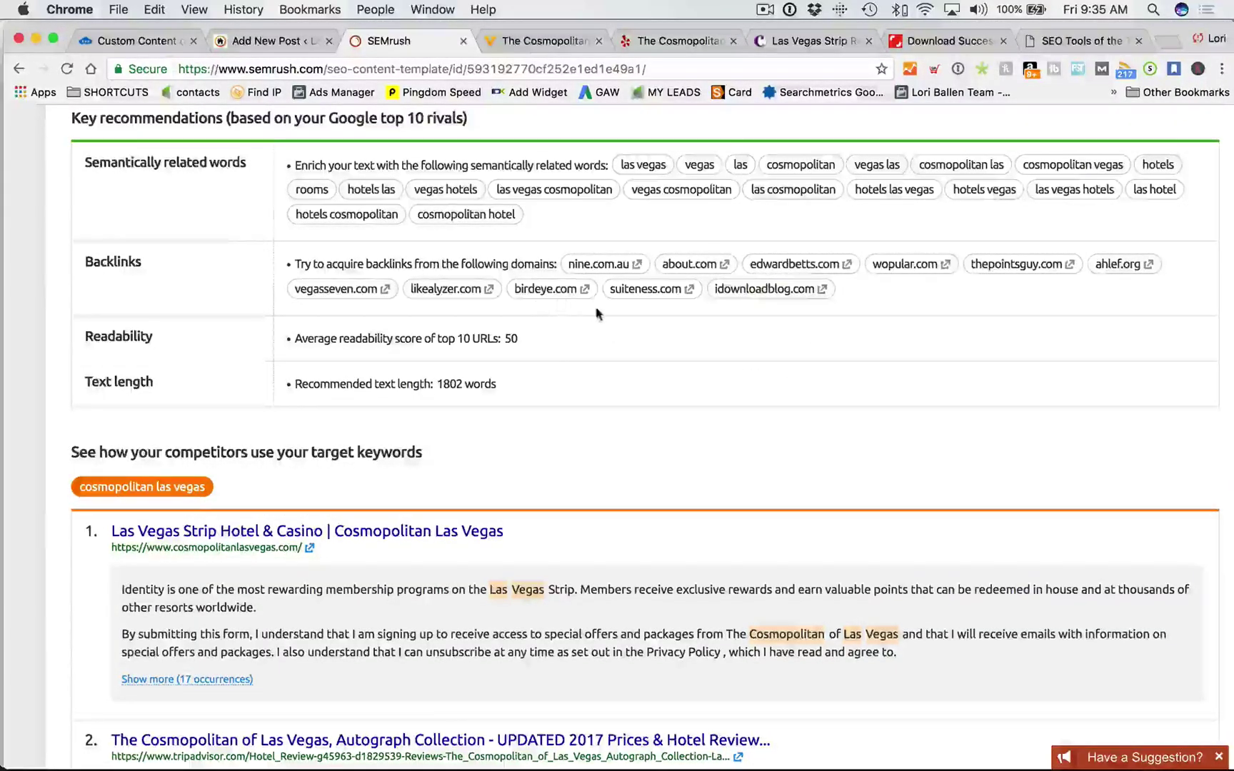
scroll(582, 308, "down", 2)
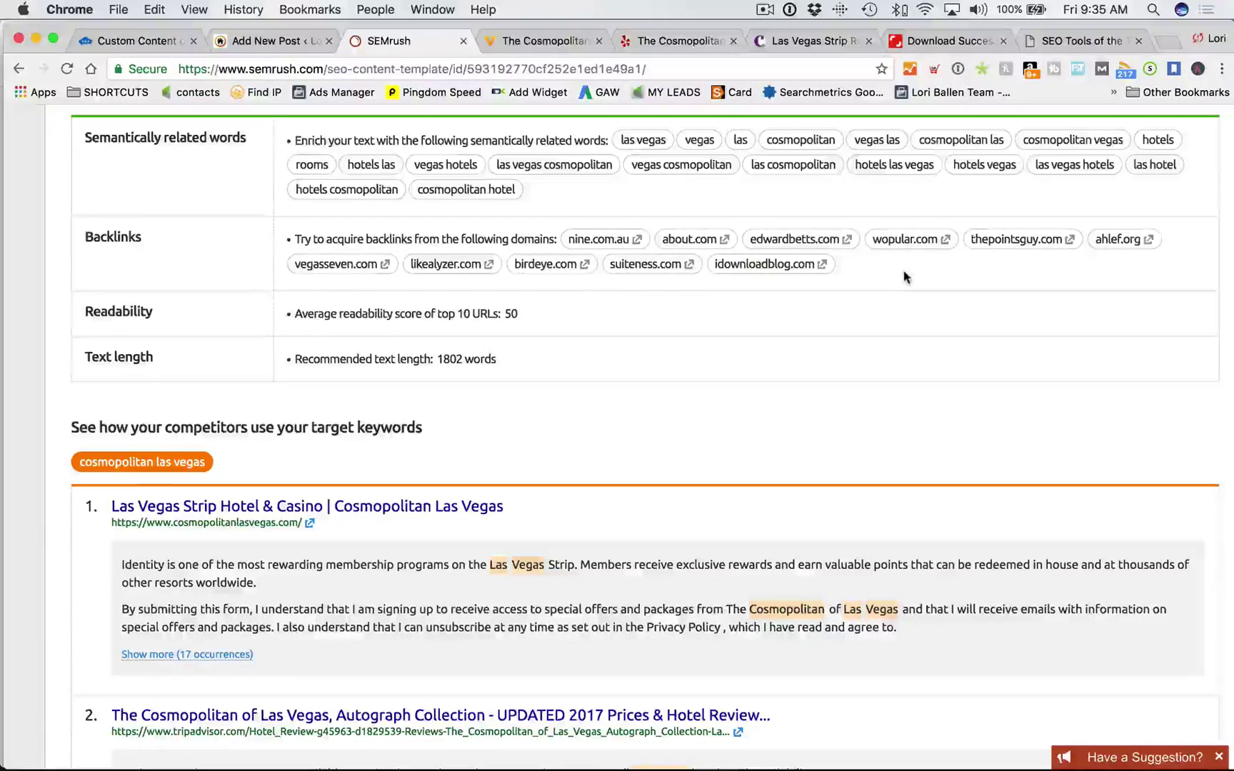
scroll(788, 284, "down", 1)
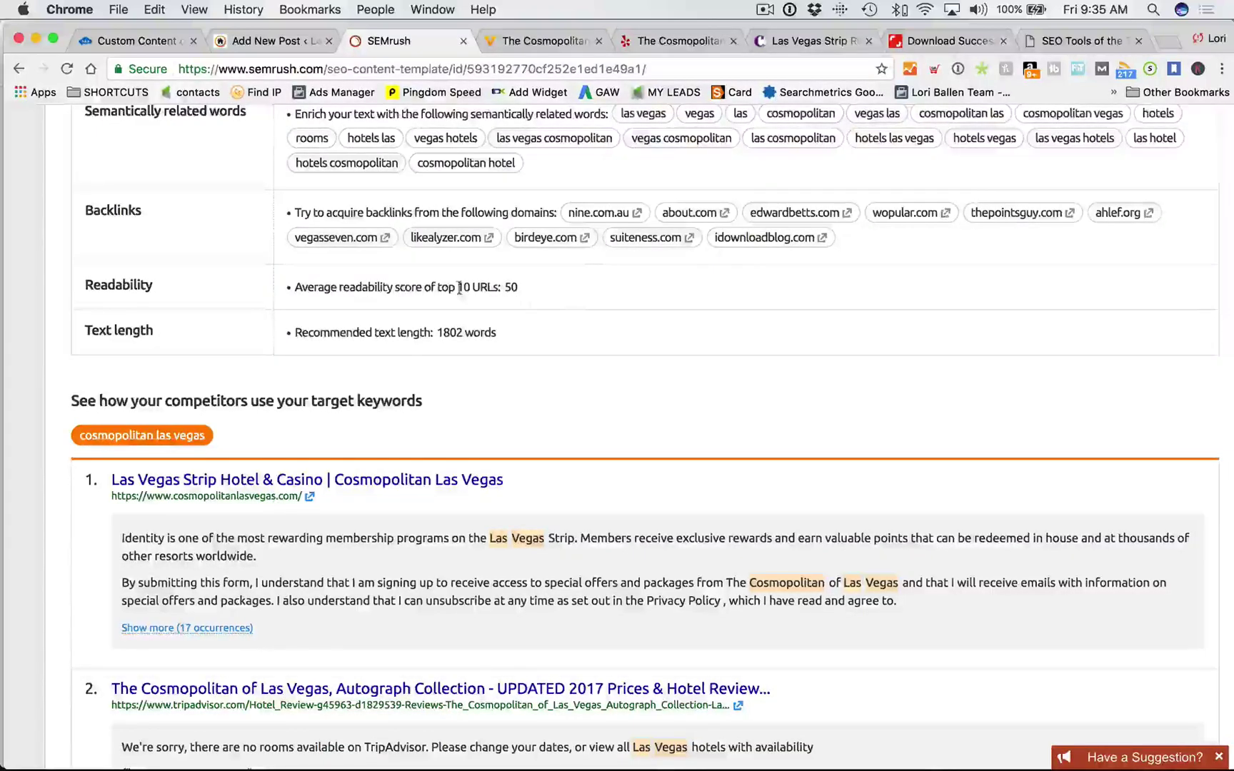
scroll(455, 294, "down", 1)
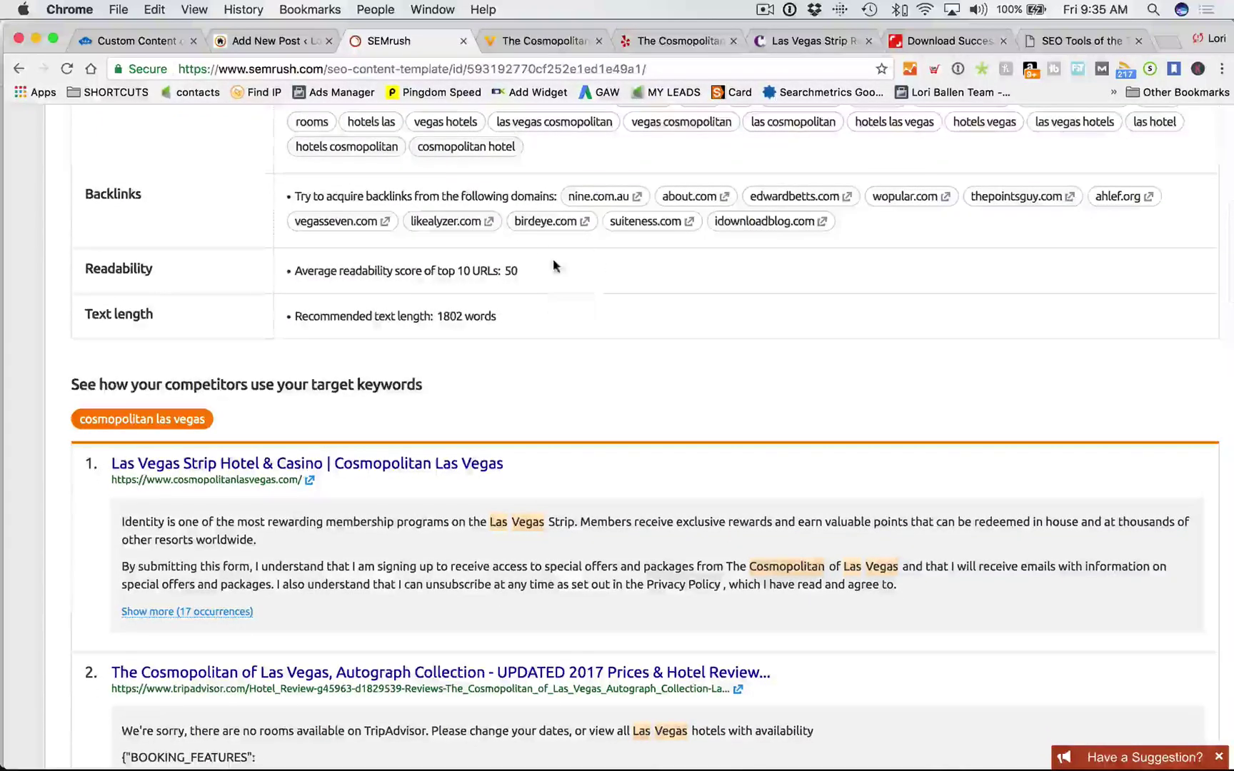
scroll(343, 308, "down", 2)
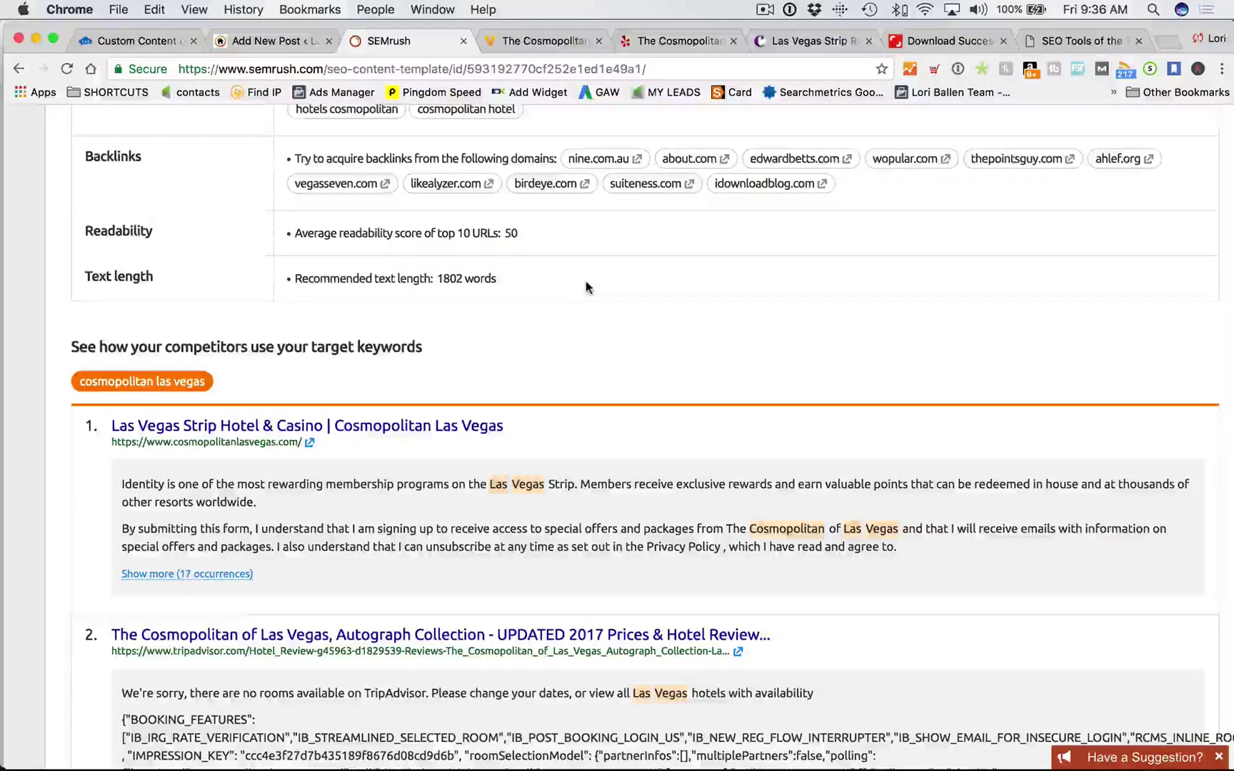
right_click(587, 284)
left_click(540, 346)
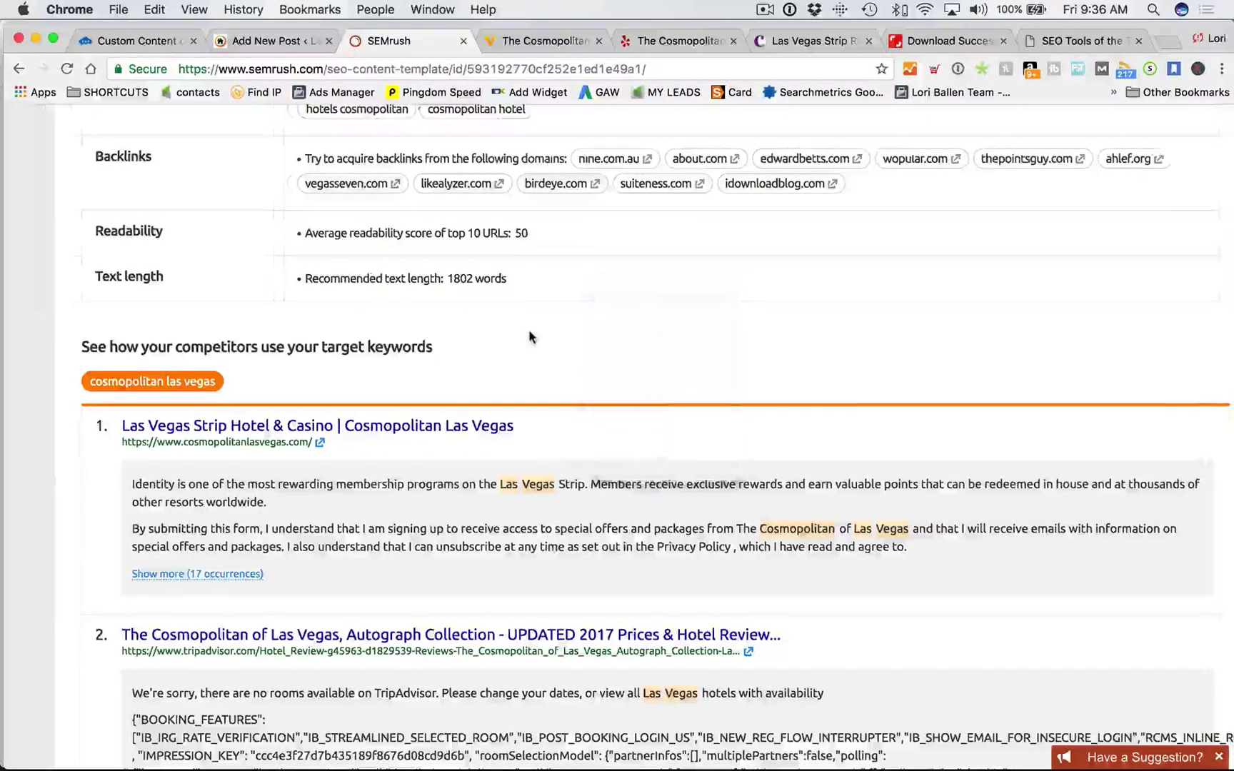
scroll(528, 332, "up", 10)
scroll(633, 434, "down", 6)
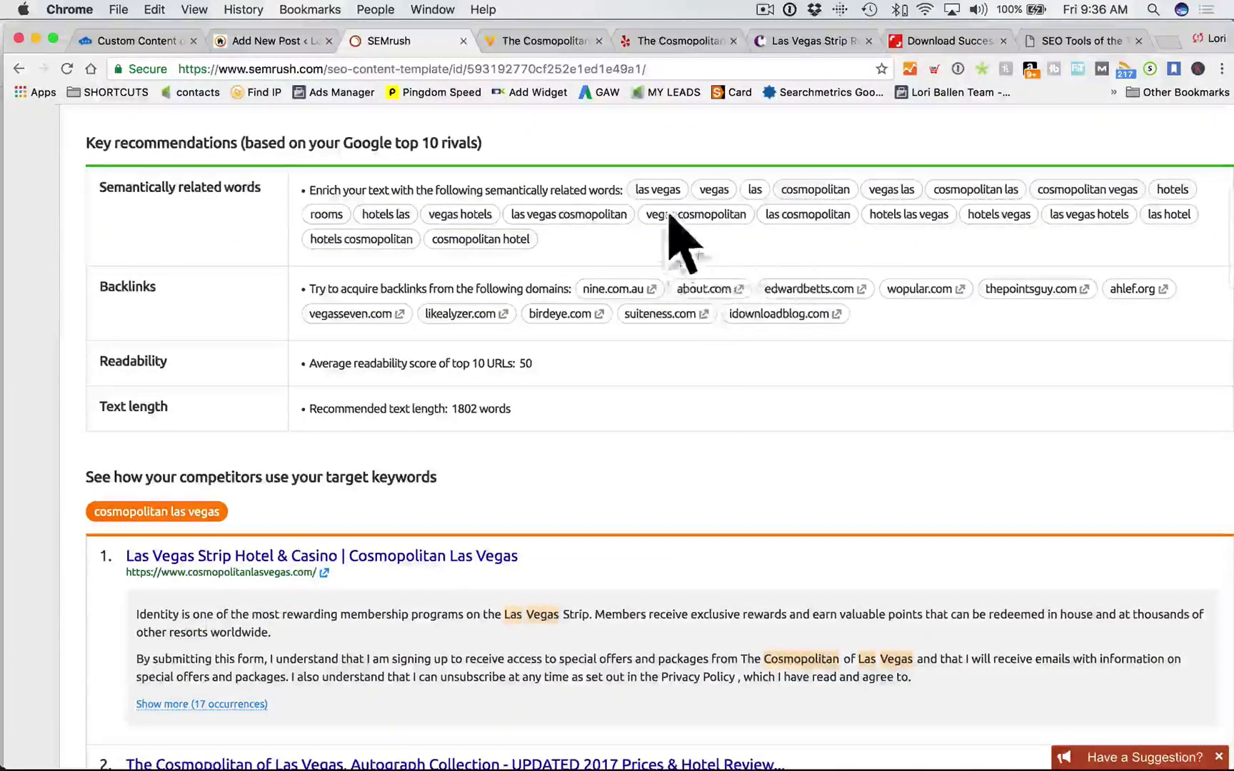
Step: Scroll back up to the top of the SEO recommendations results
scroll(624, 286, "up", 5)
scroll(623, 285, "up", 5)
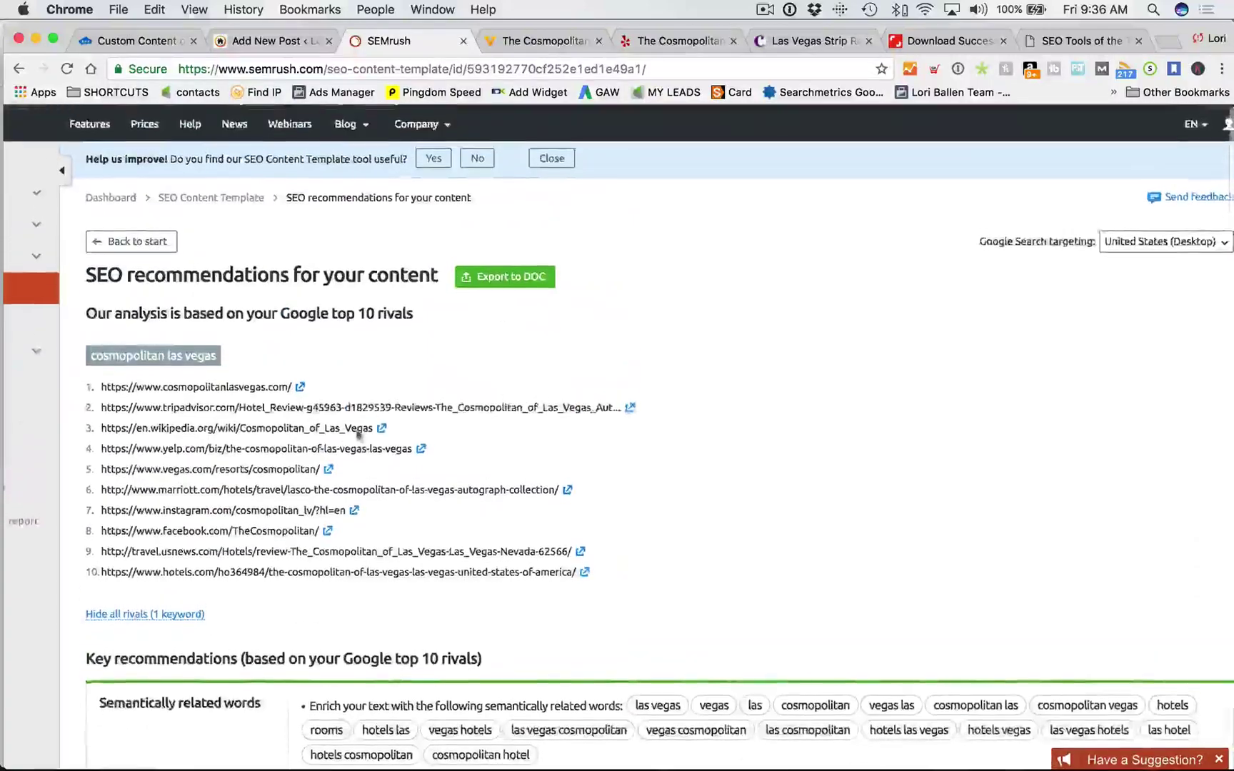
scroll(570, 432, "down", 2)
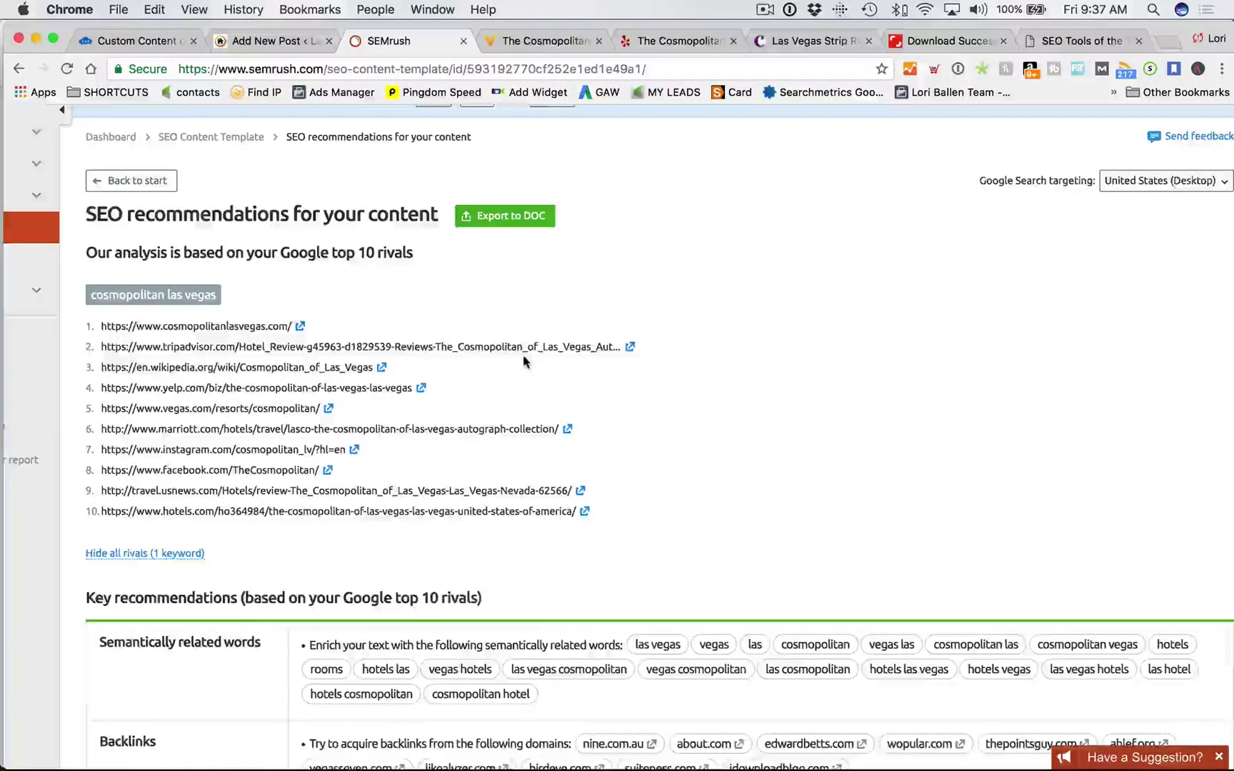
scroll(522, 361, "up", 2)
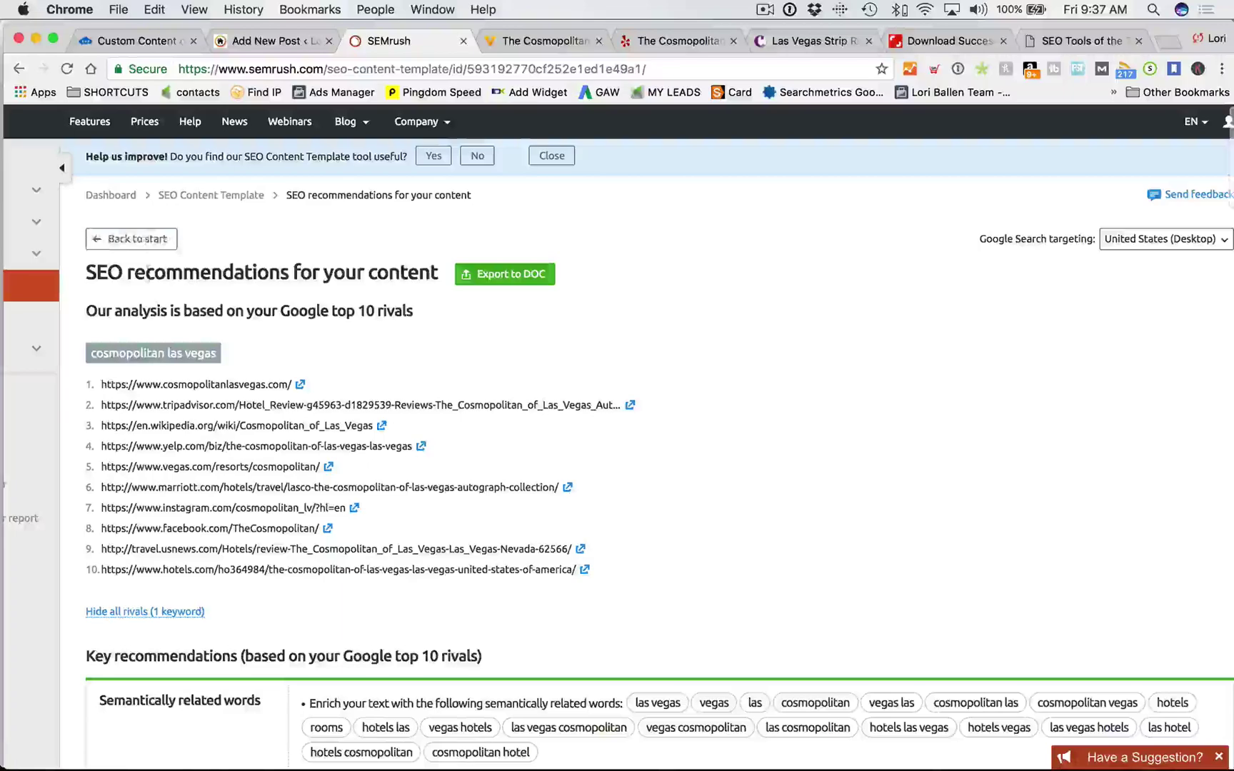
Step: Back on the start page, switch the United States targeting from desktop to phone
left_click(131, 243)
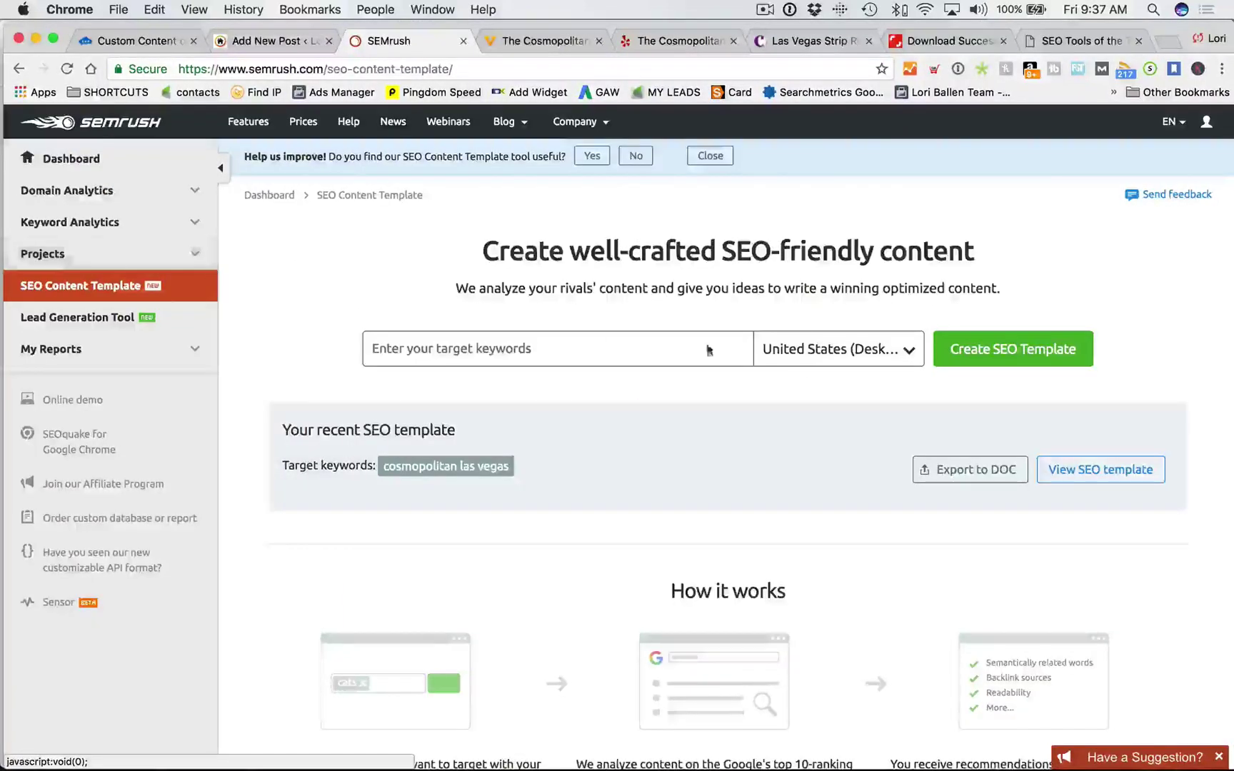
scroll(750, 352, "down", 2)
left_click(919, 286)
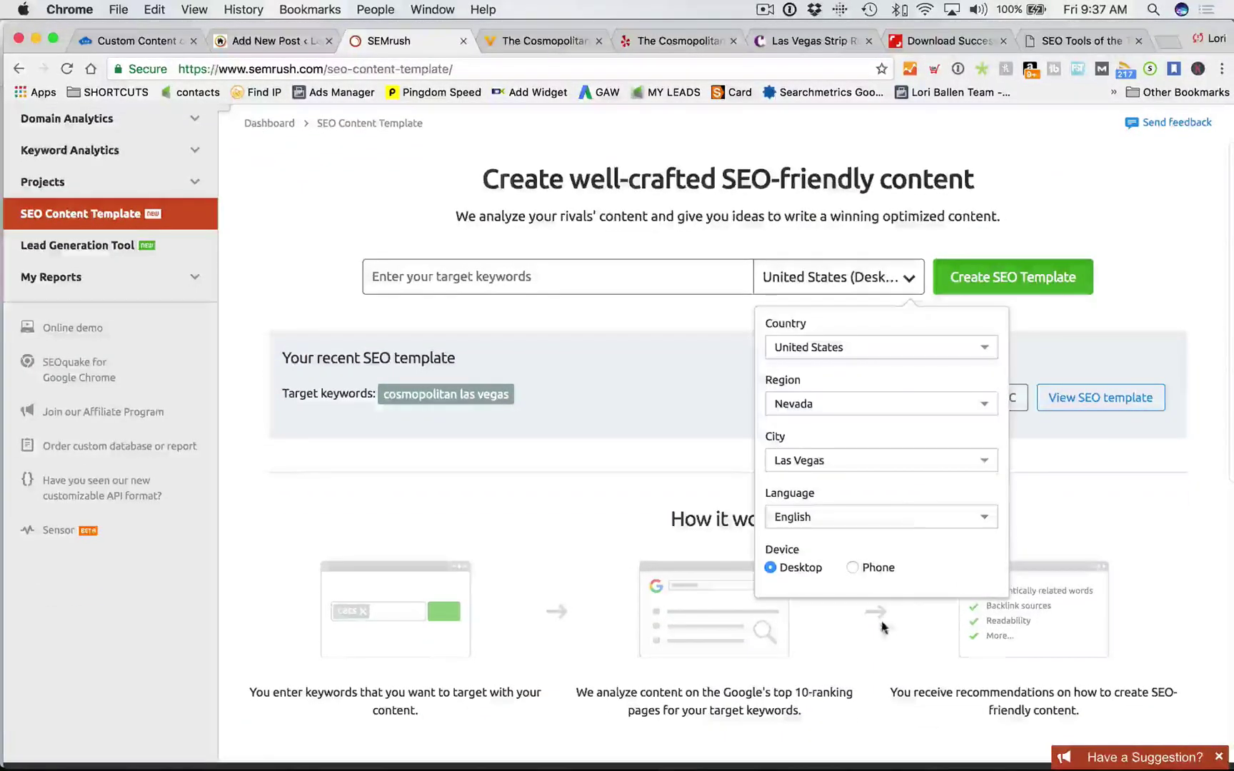
left_click(853, 568)
left_click(1010, 418)
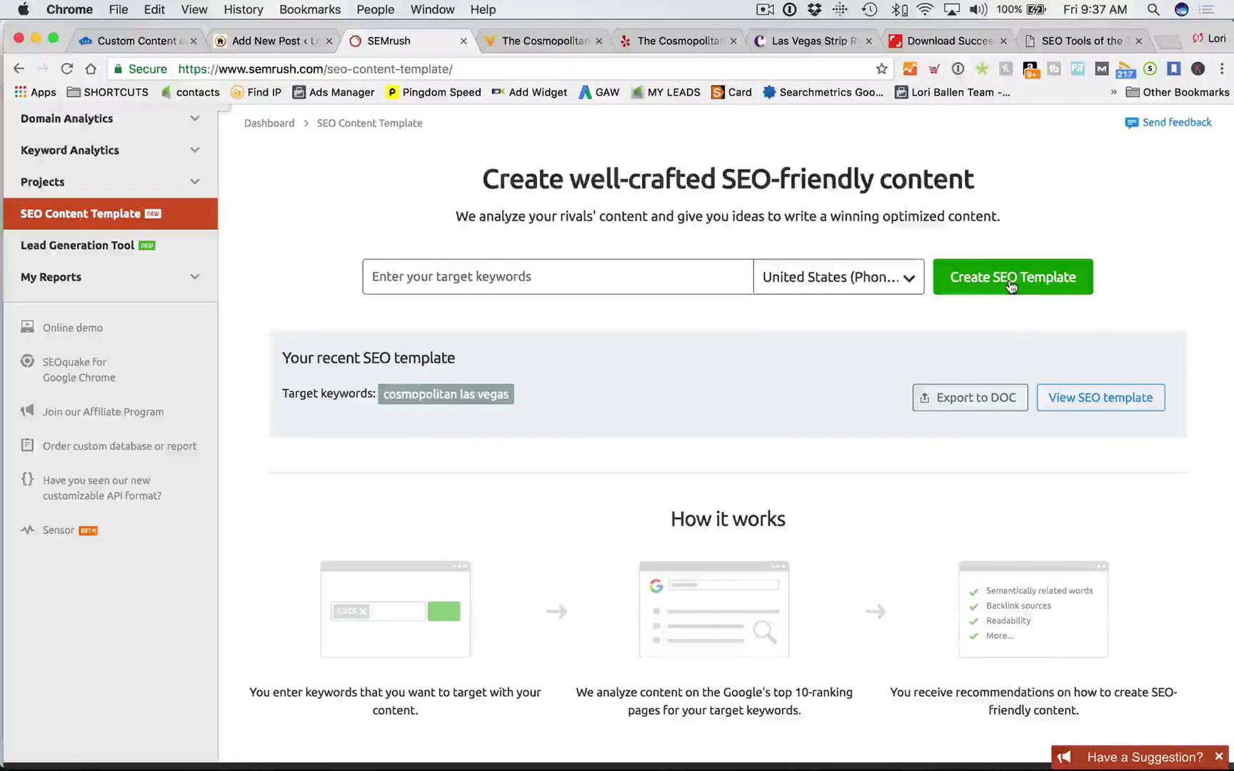
Step: Create an SEO template for the keyword 'cosmopolitan las vegas'
left_click(618, 275)
type("cosmopolitan las vegas")
left_click(1063, 277)
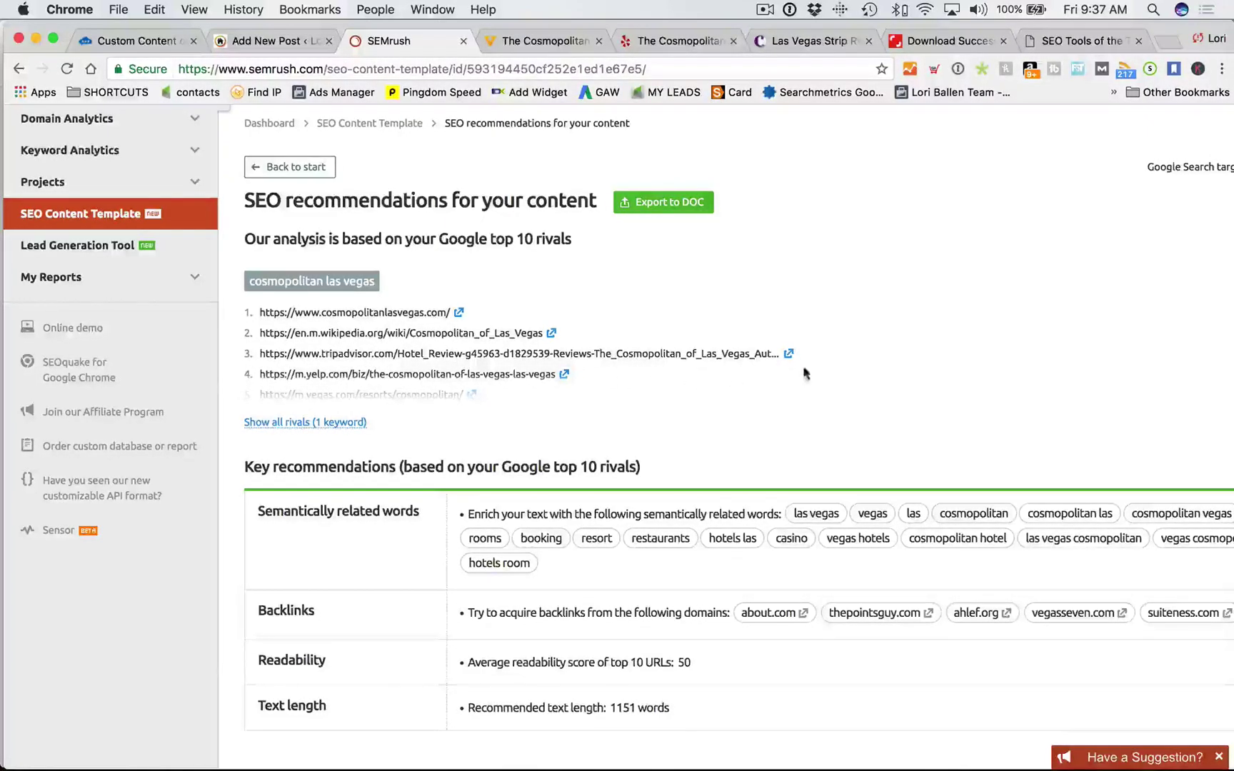
Step: Expand the rivals list to all ten phone-search pages and scroll through it
left_click(307, 424)
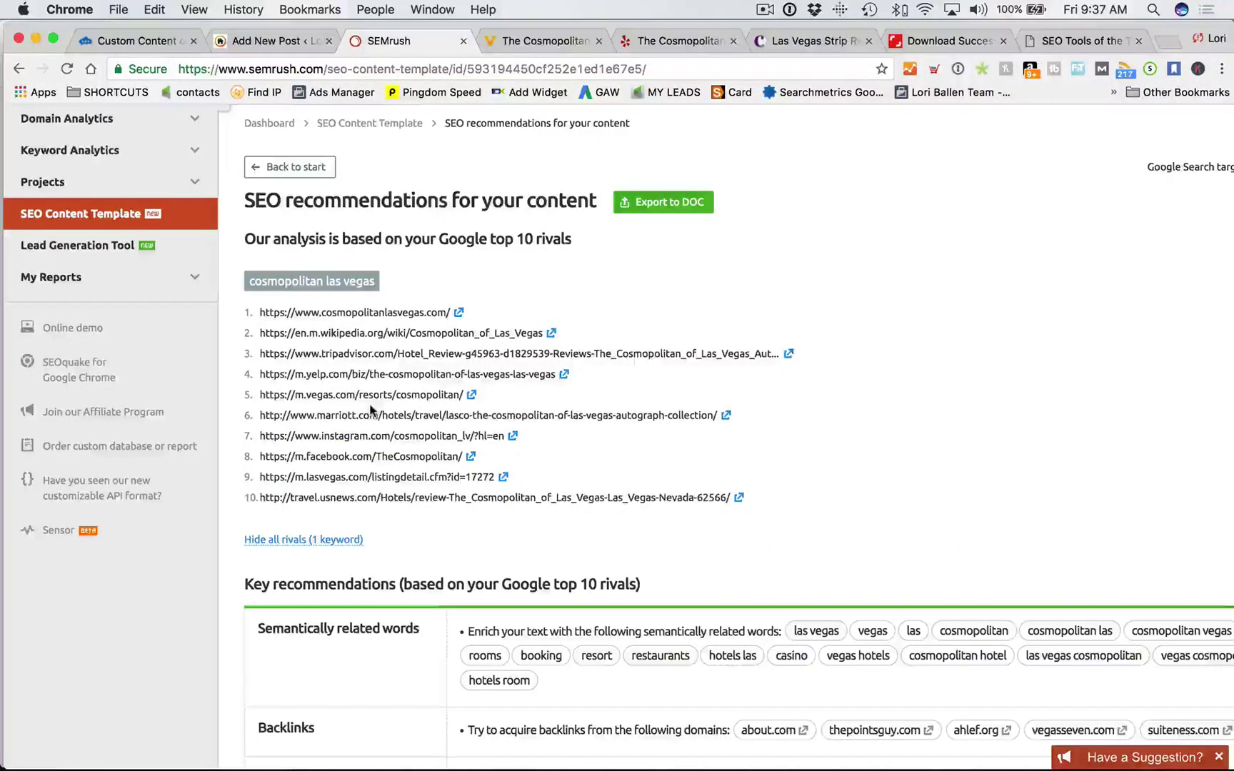
scroll(400, 386, "down", 2)
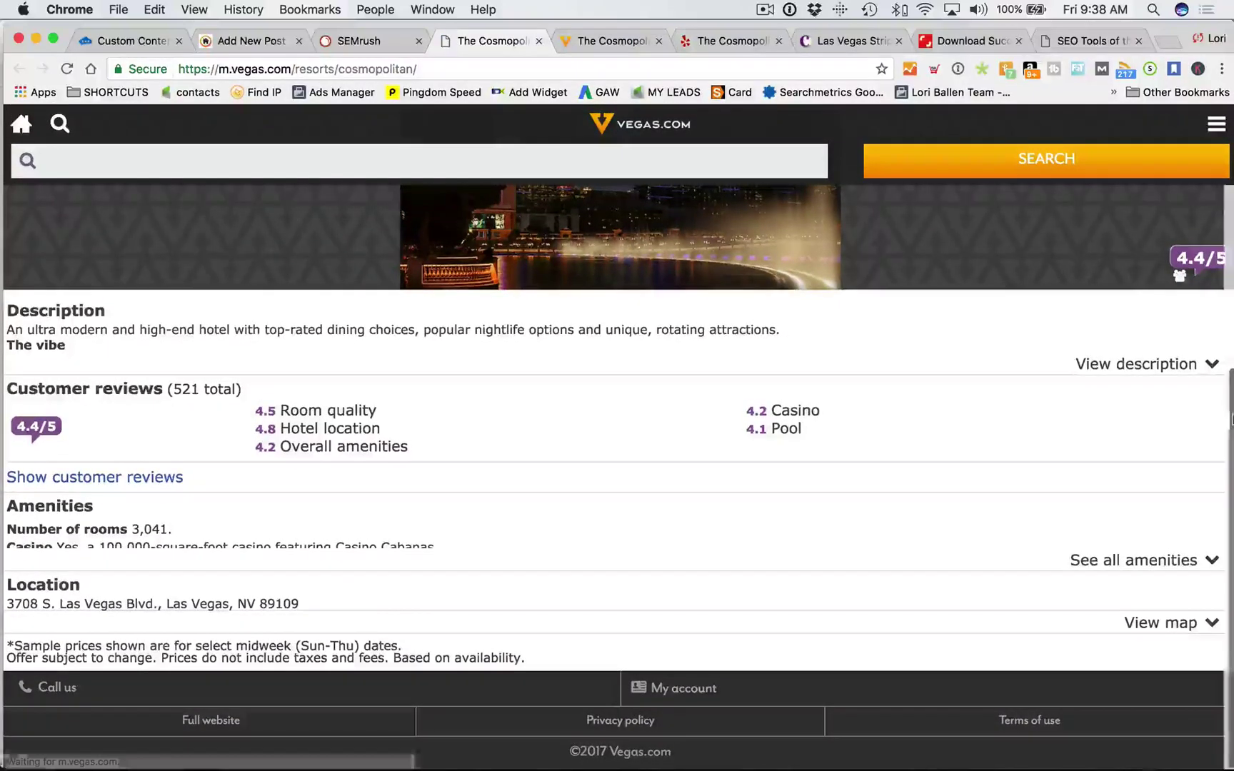
Step: Close the Vegas.com Cosmopolitan tab to return to SEMrush
left_click(539, 41)
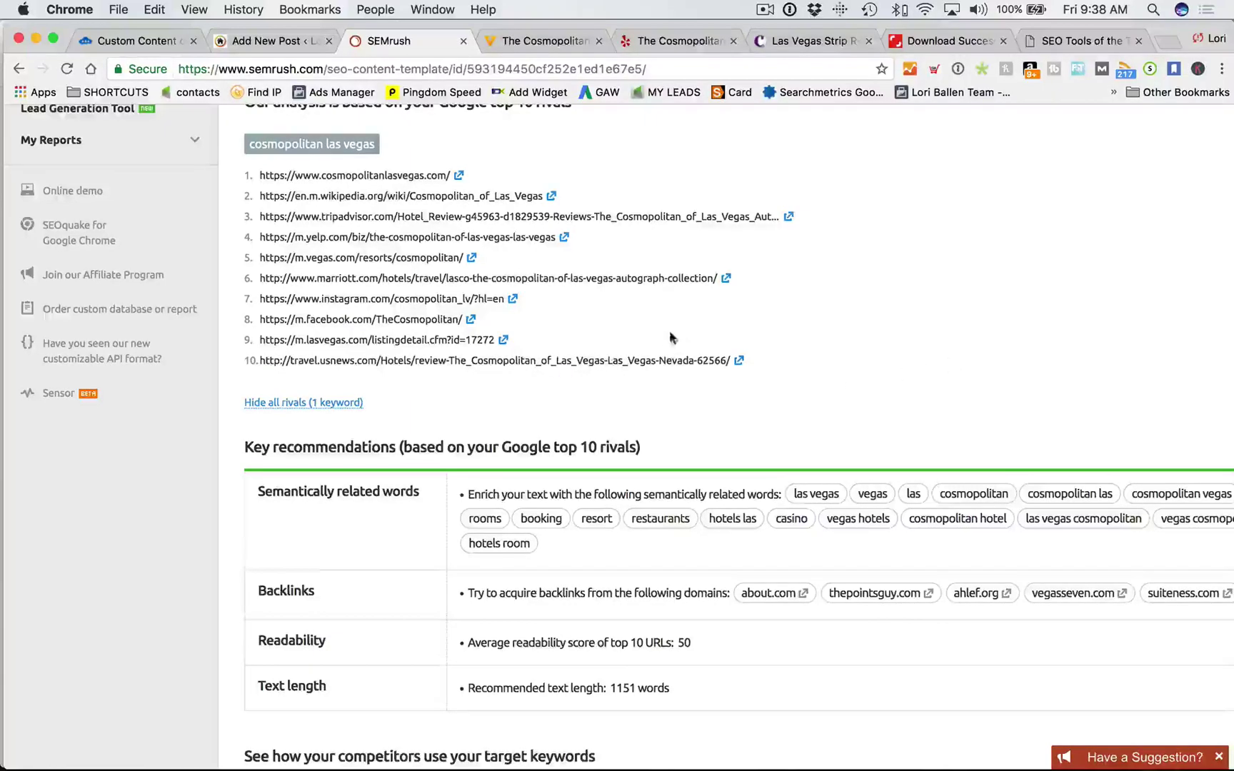
Step: Scroll through the phone-targeted recommendations, reviewing the ten mobile rivals and related words
scroll(672, 337, "down", 1)
scroll(653, 335, "up", 6)
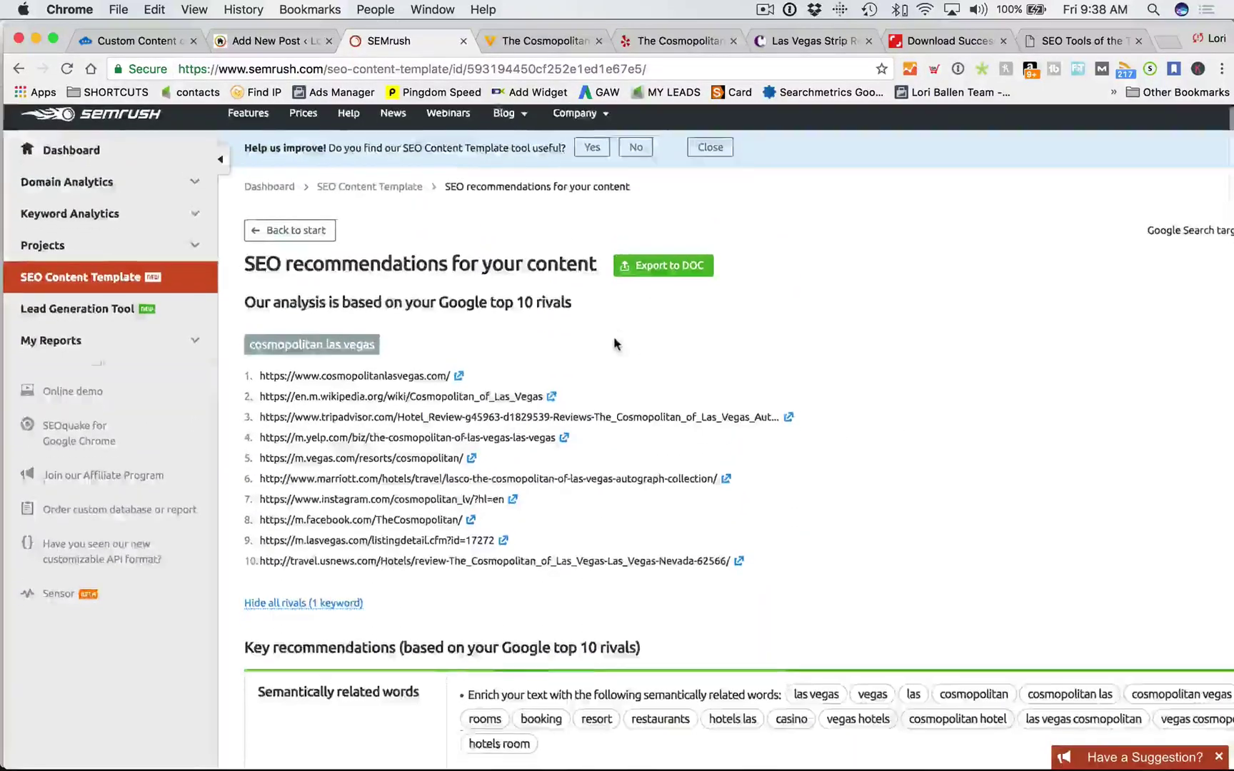
scroll(614, 344, "down", 10)
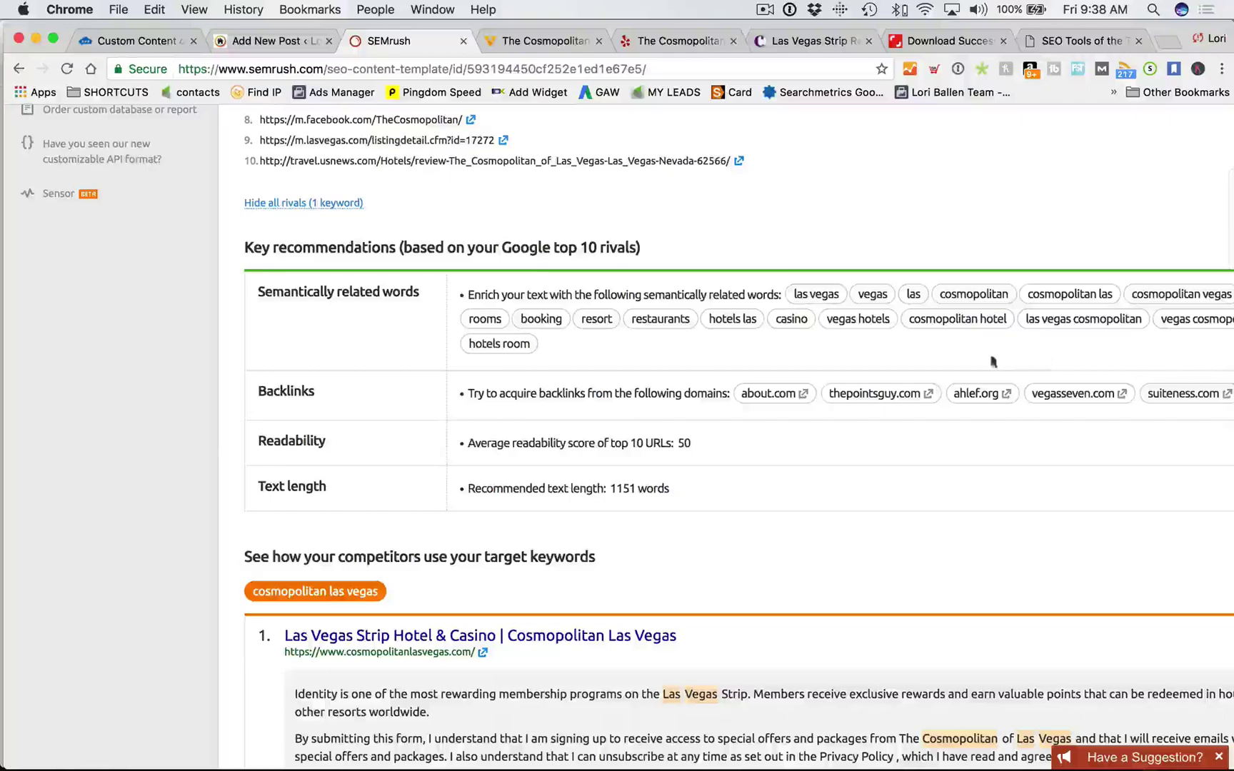
scroll(757, 340, "up", 1)
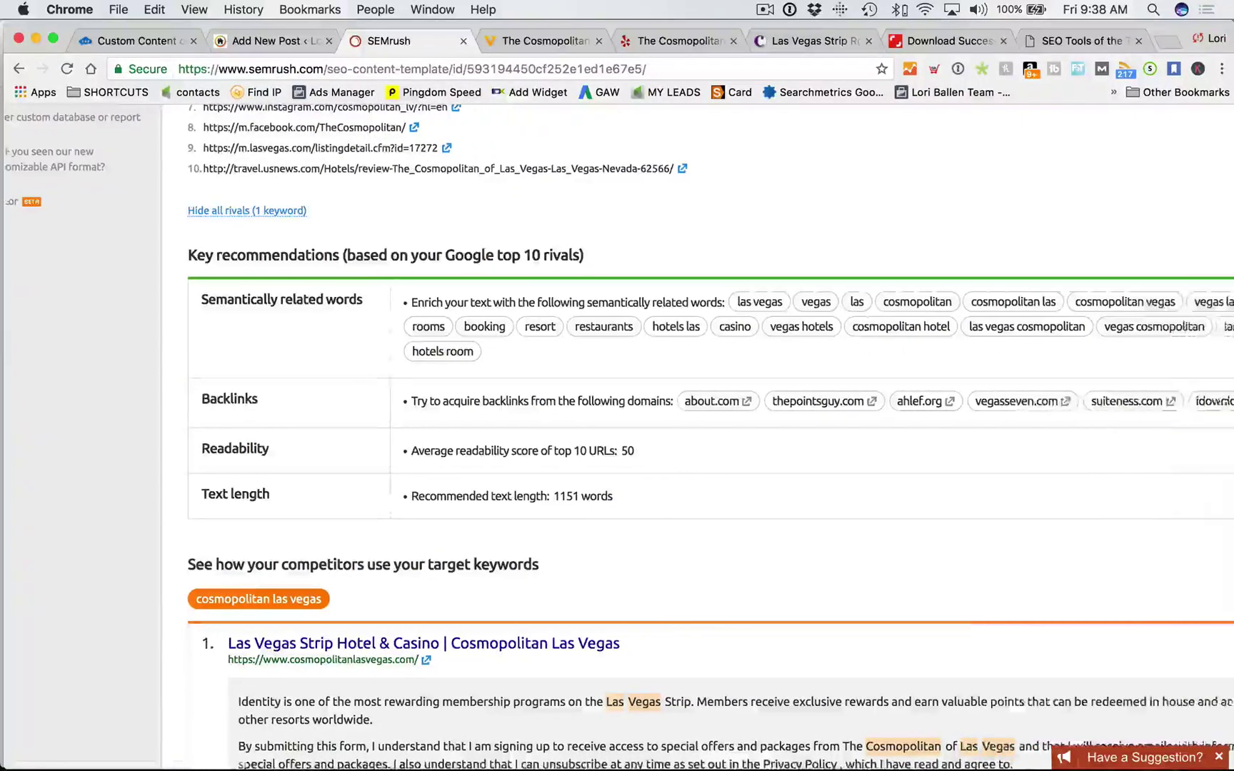
scroll(750, 345, "right", 5)
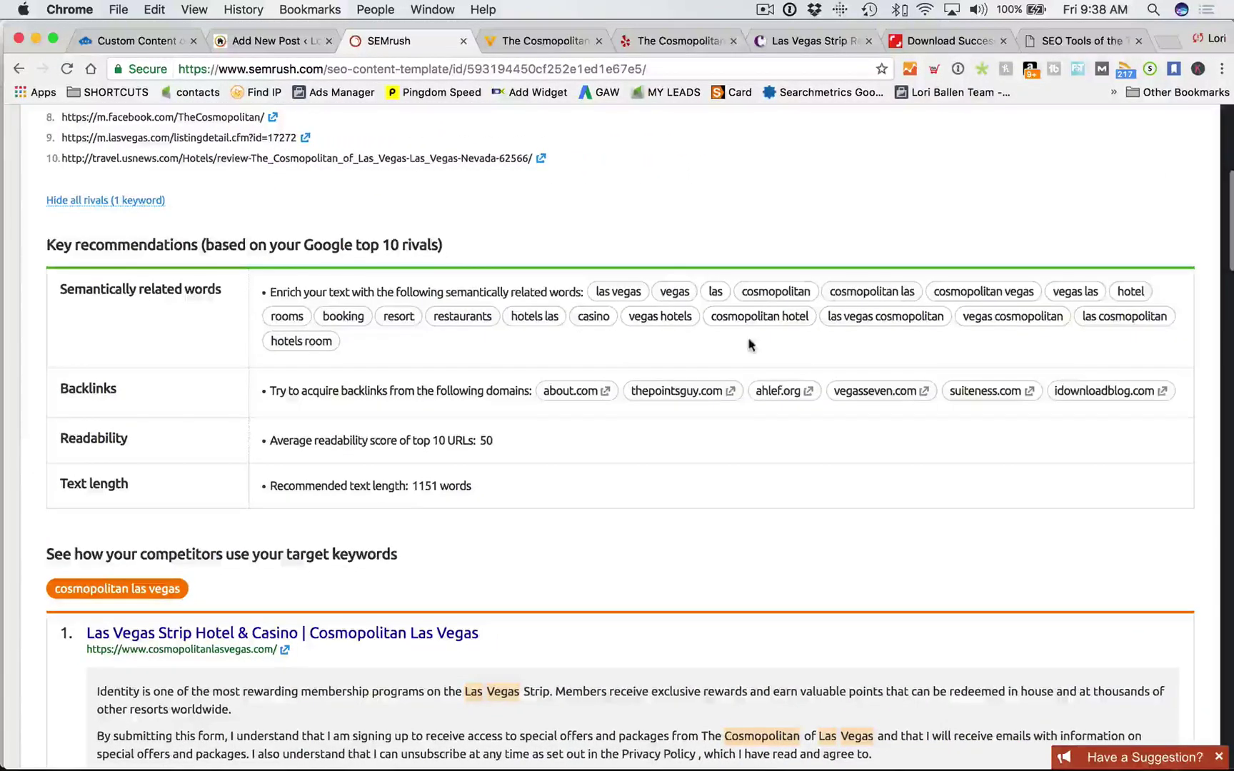
scroll(750, 345, "down", 1)
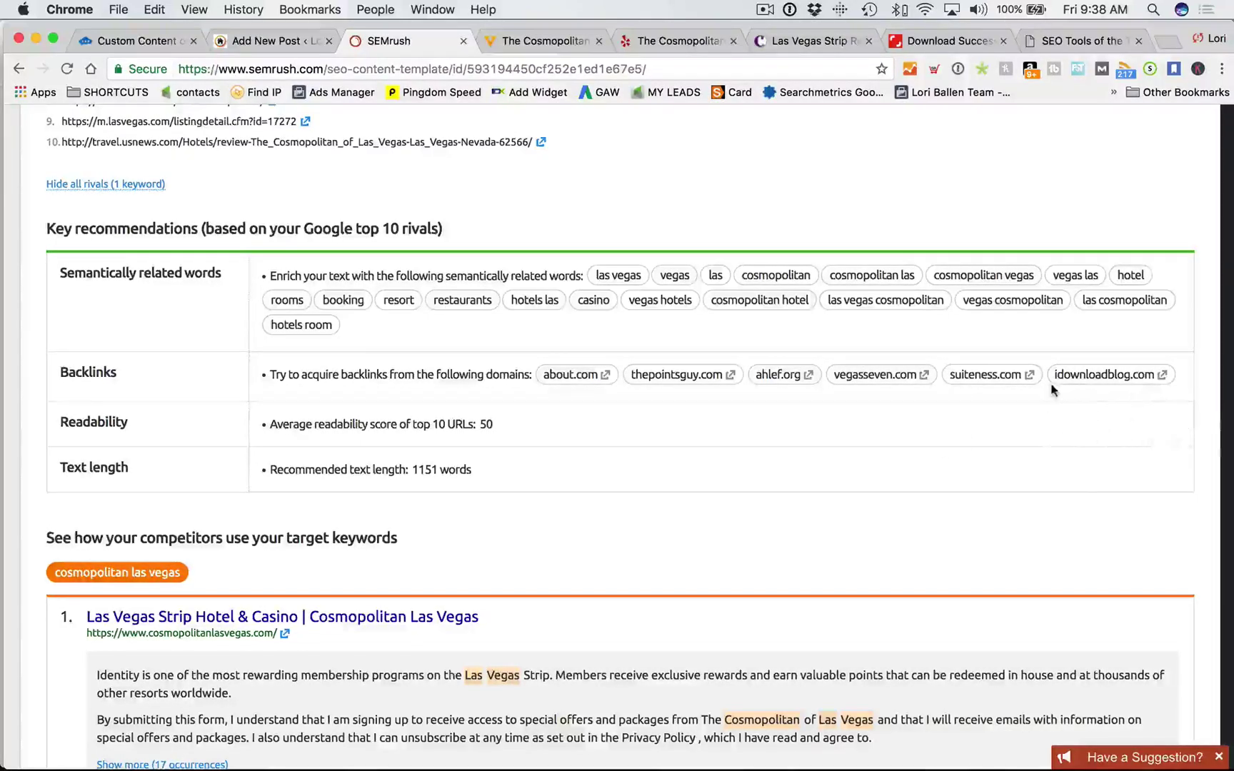
scroll(1051, 389, "down", 1)
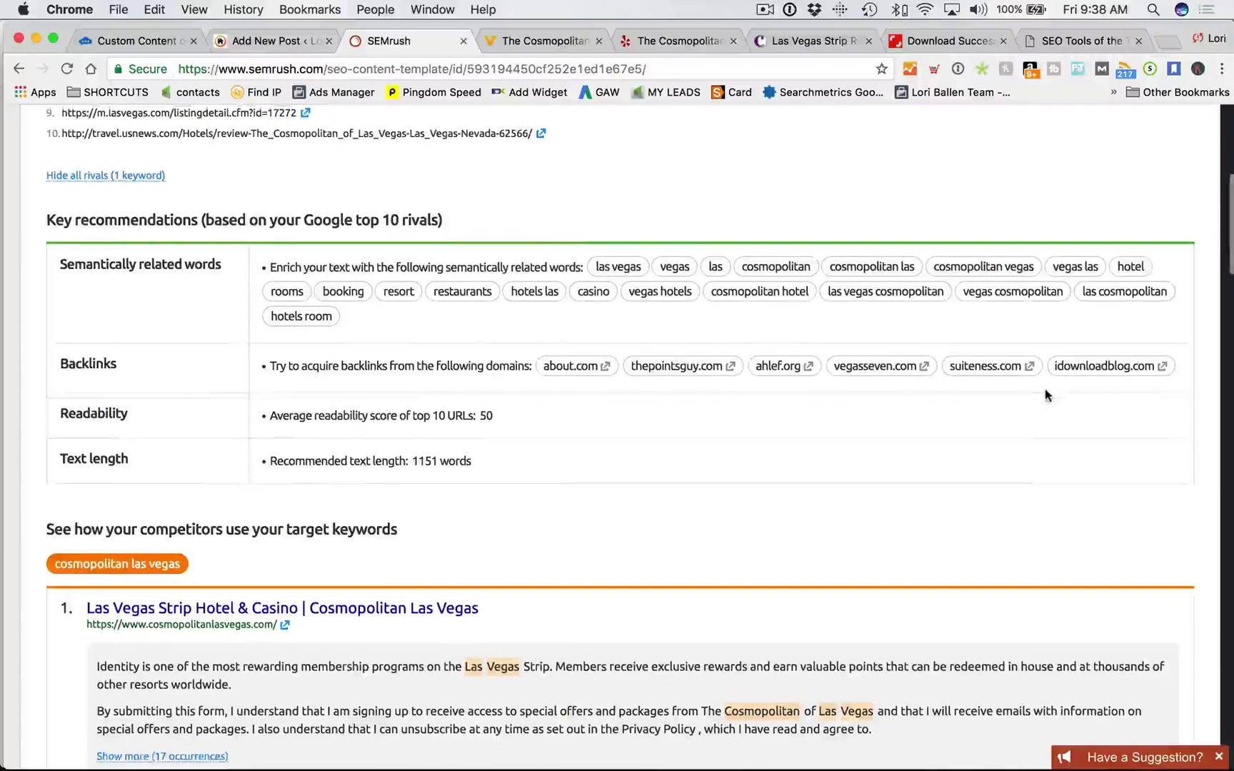
scroll(1025, 389, "down", 2)
scroll(1021, 387, "down", 8)
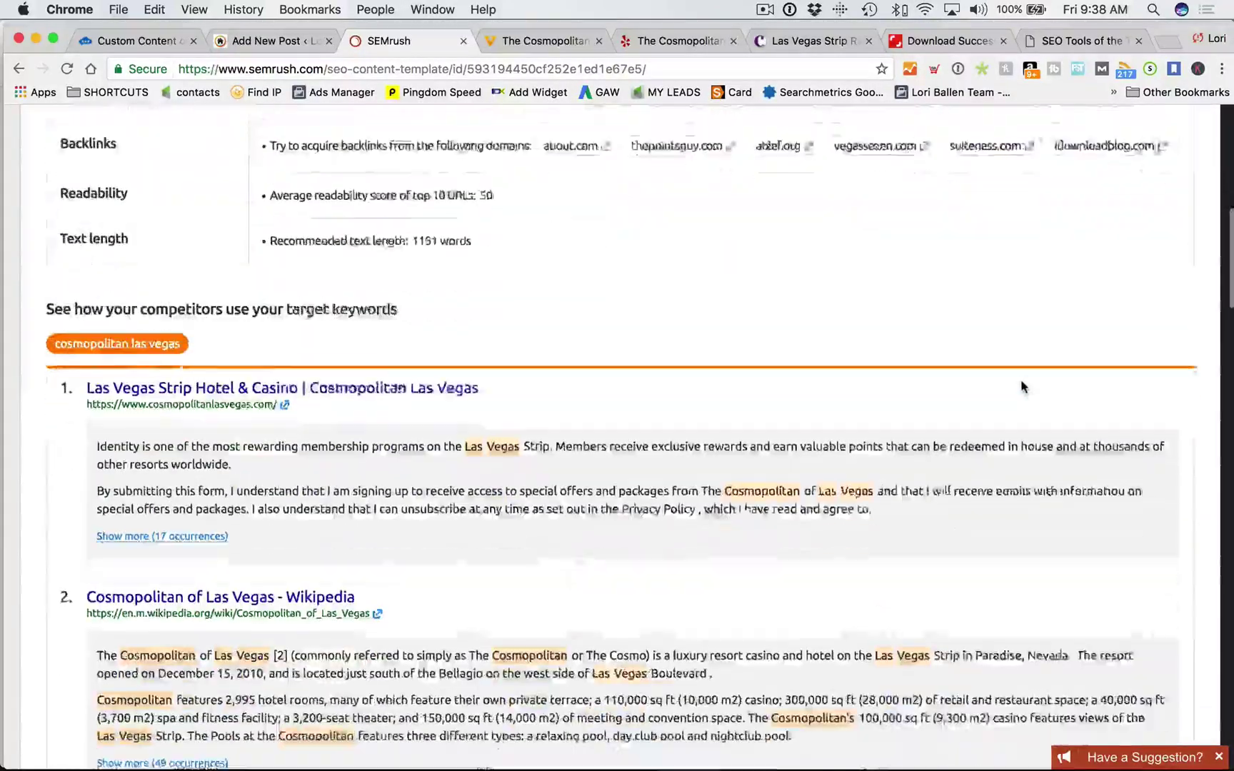
scroll(714, 379, "down", 2)
scroll(429, 371, "down", 12)
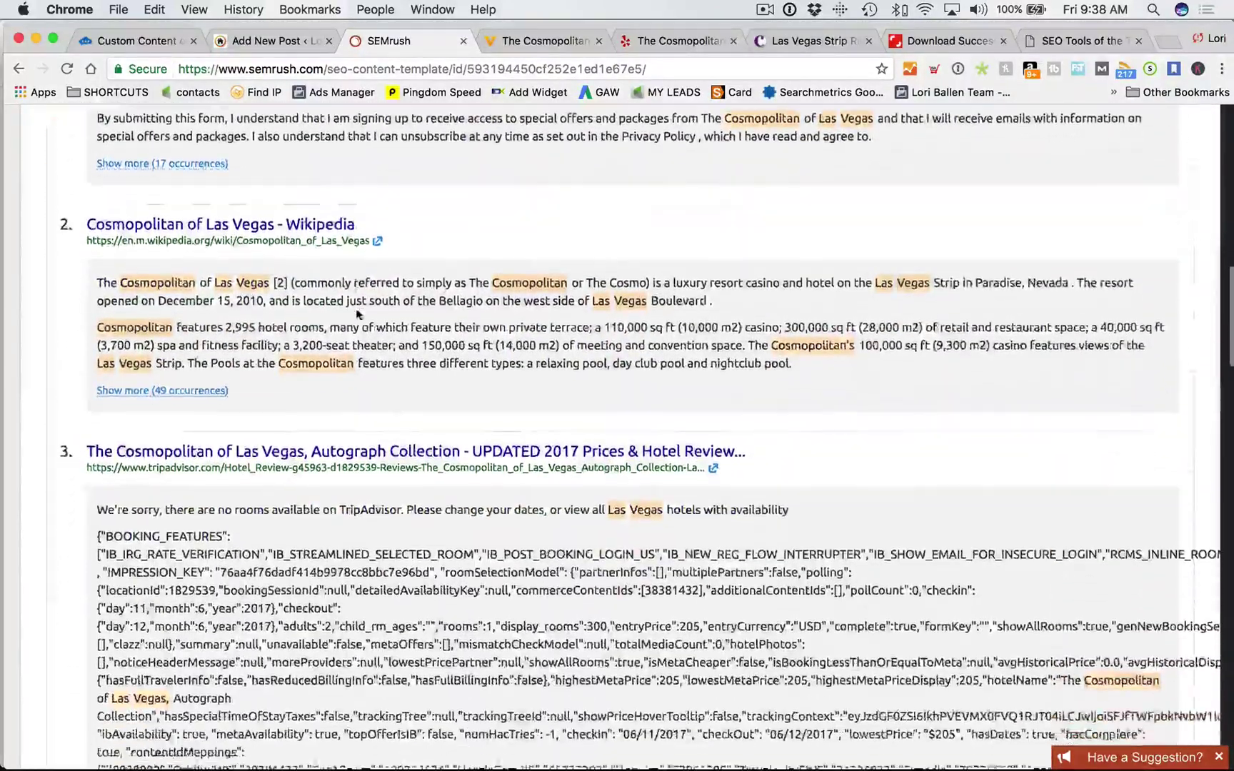
scroll(356, 315, "down", 6)
scroll(356, 318, "up", 20)
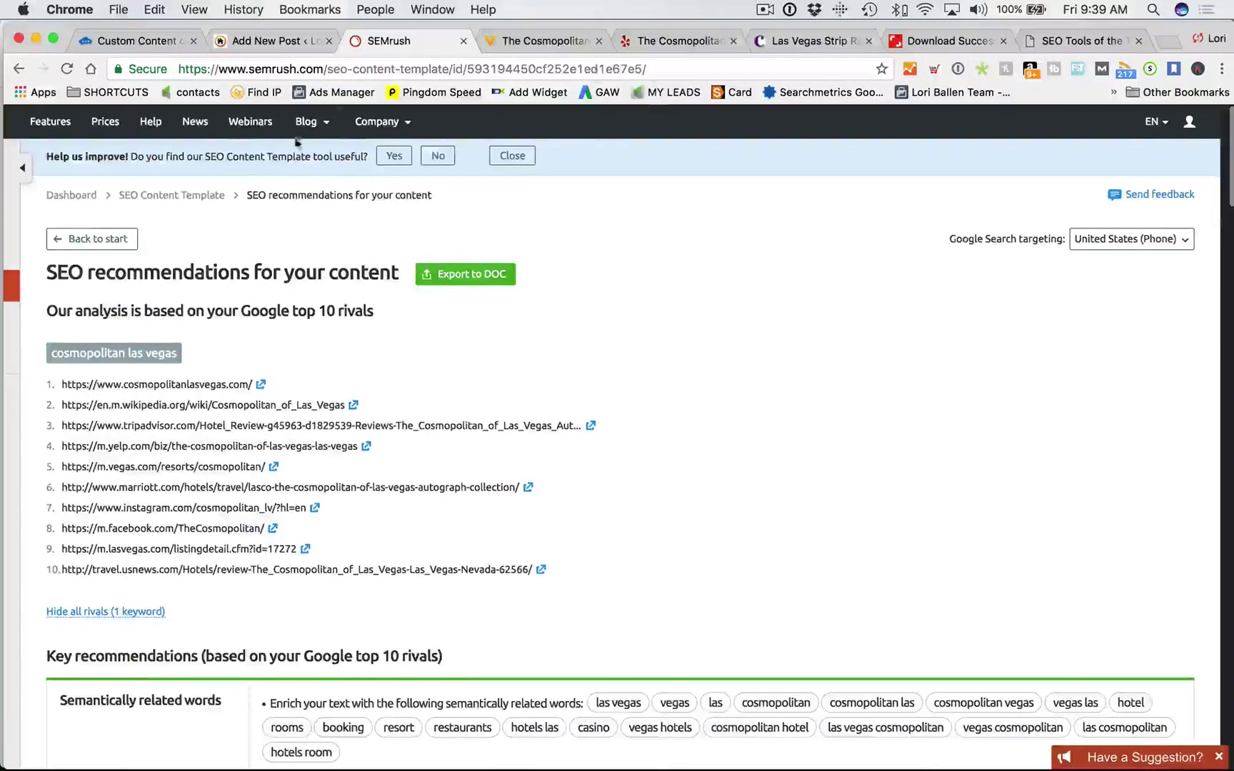
Step: Nudge the browser window slightly right and restore the page to fill it
left_click(23, 169)
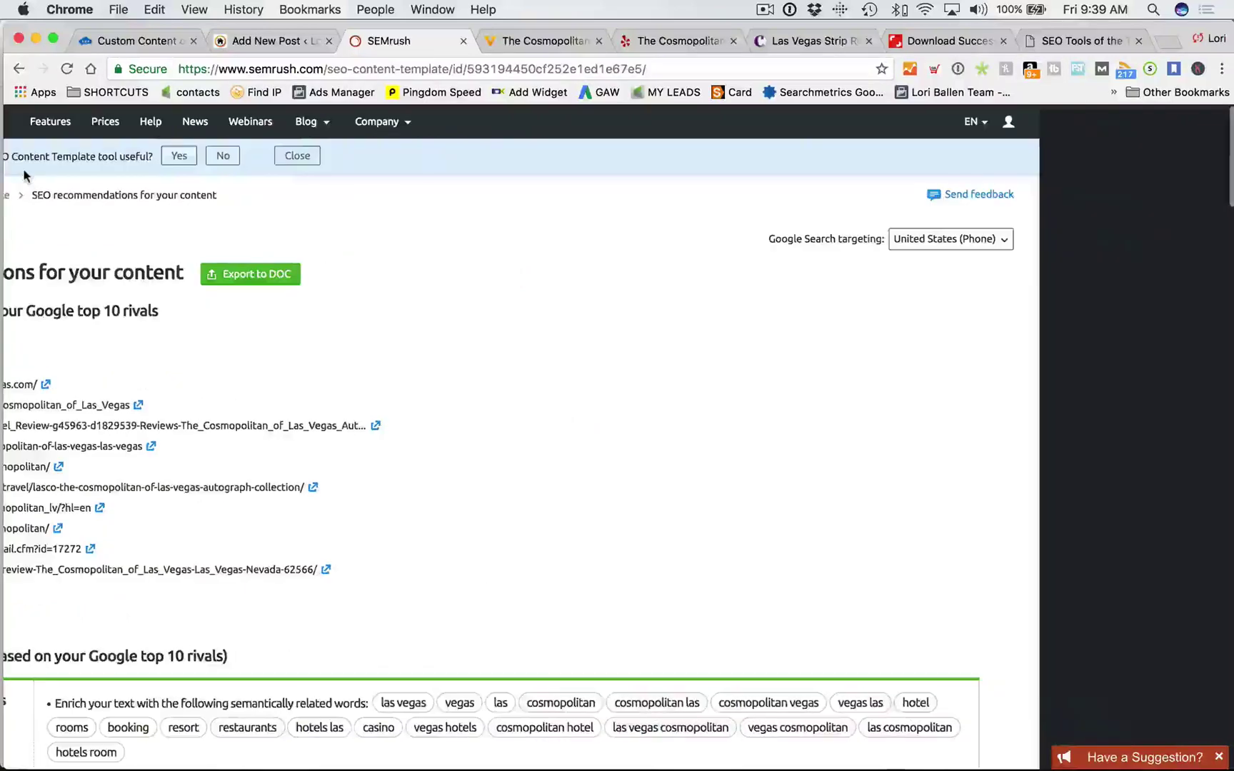
scroll(1008, 122, "down", 1)
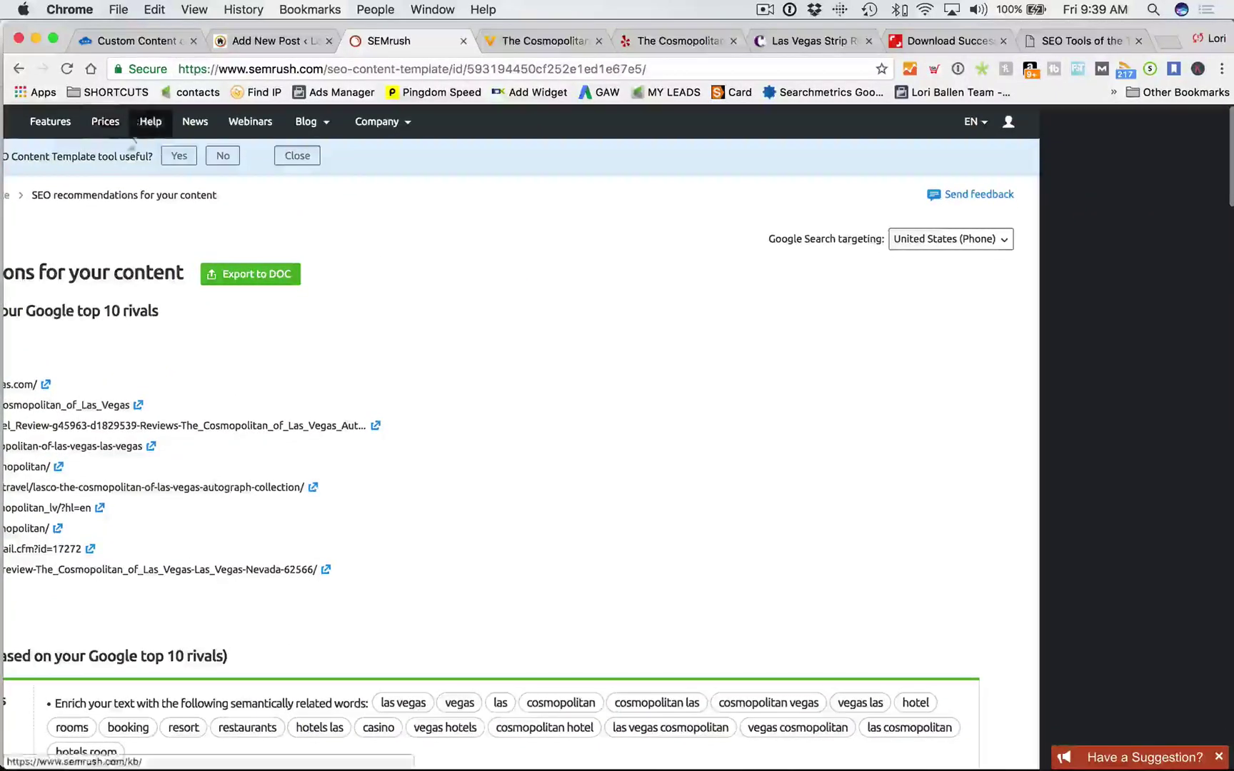
left_click_drag(482, 27, 491, 29)
left_click(568, 345)
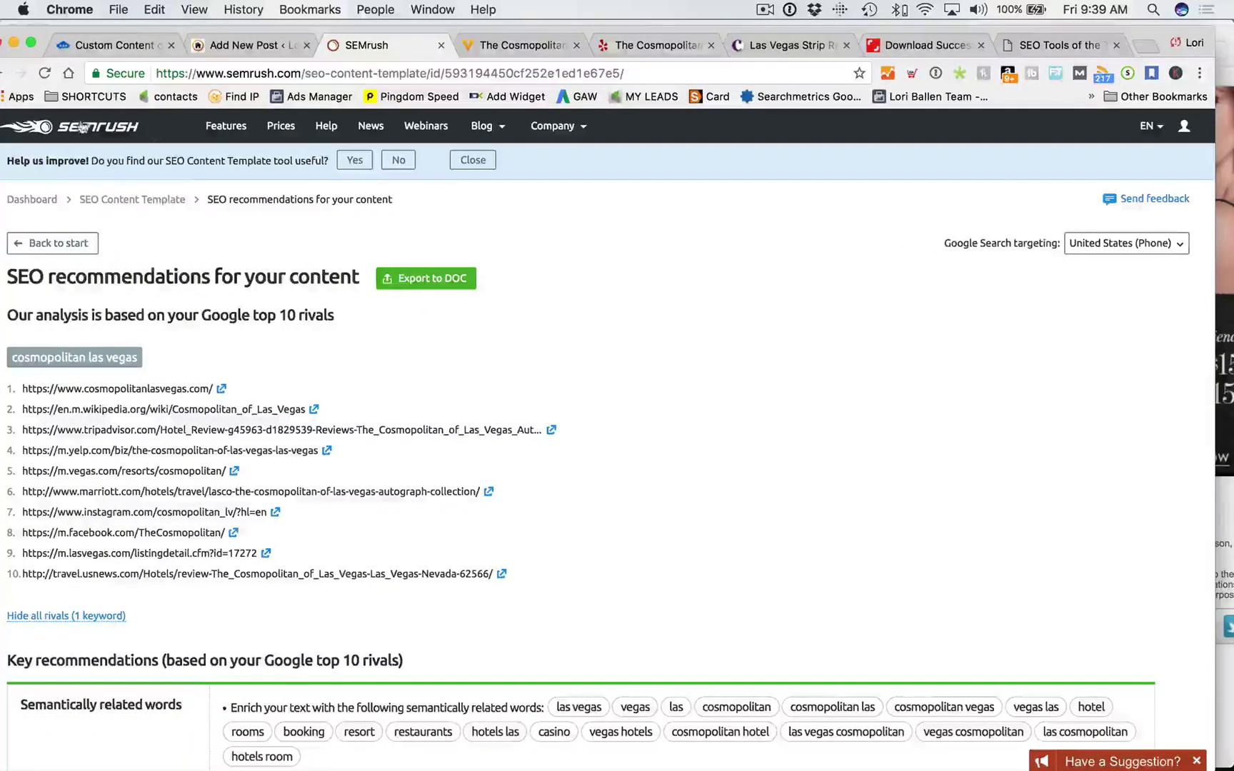
Step: From the Dashboard, search 'cosmopolitan las vegas' to load its US desktop Keyword Overview
left_click(82, 129)
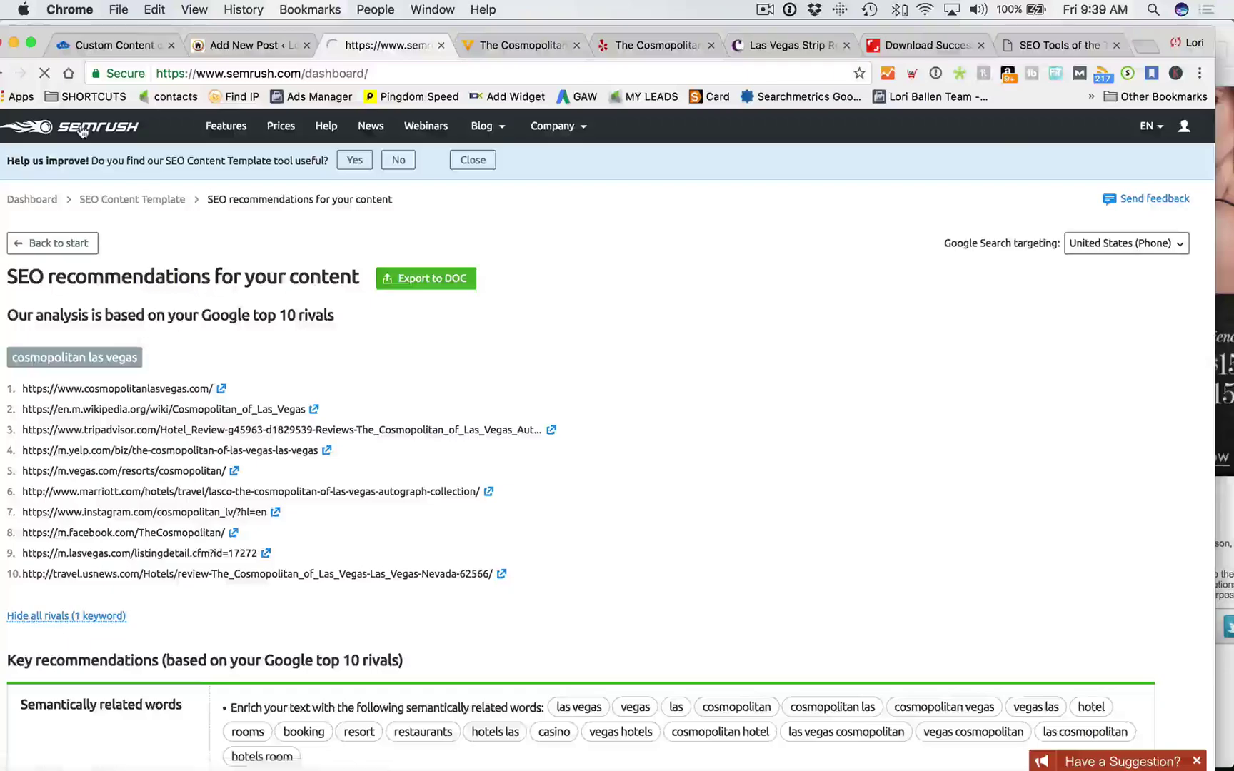
left_click(201, 173)
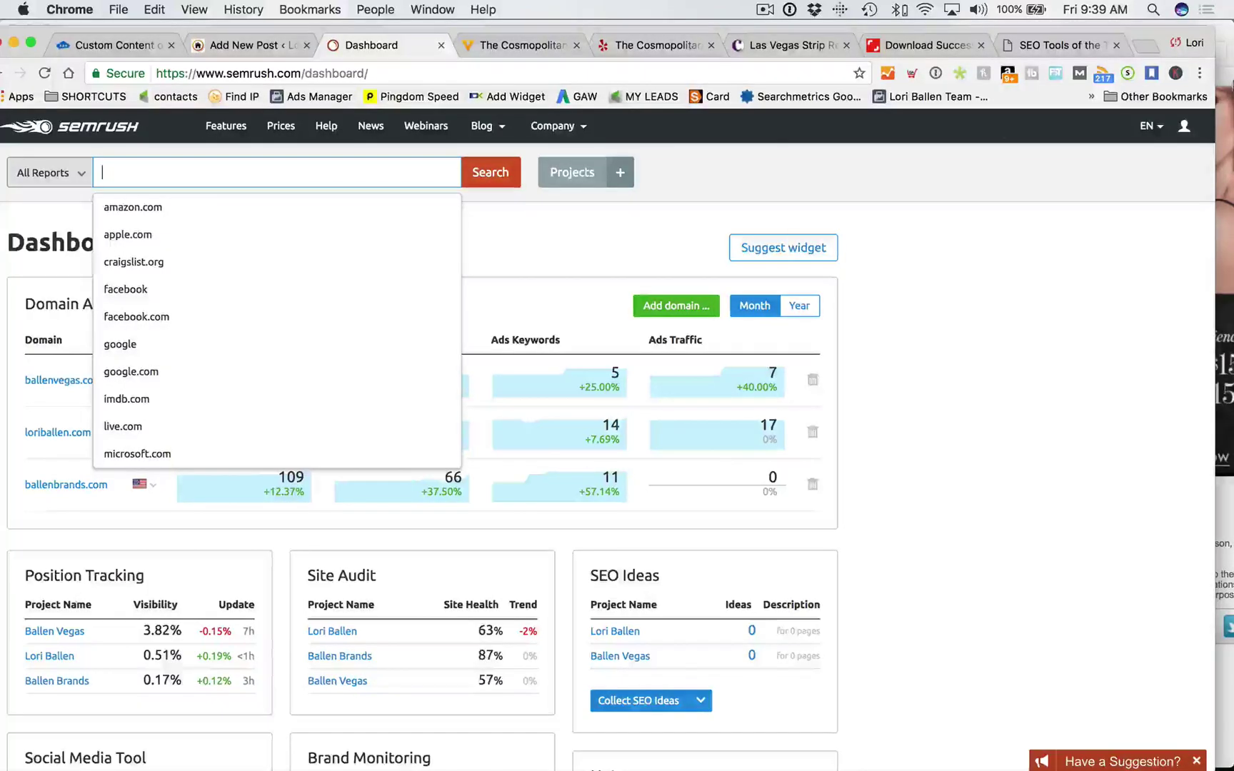
left_click_drag(1223, 157, 1233, 157)
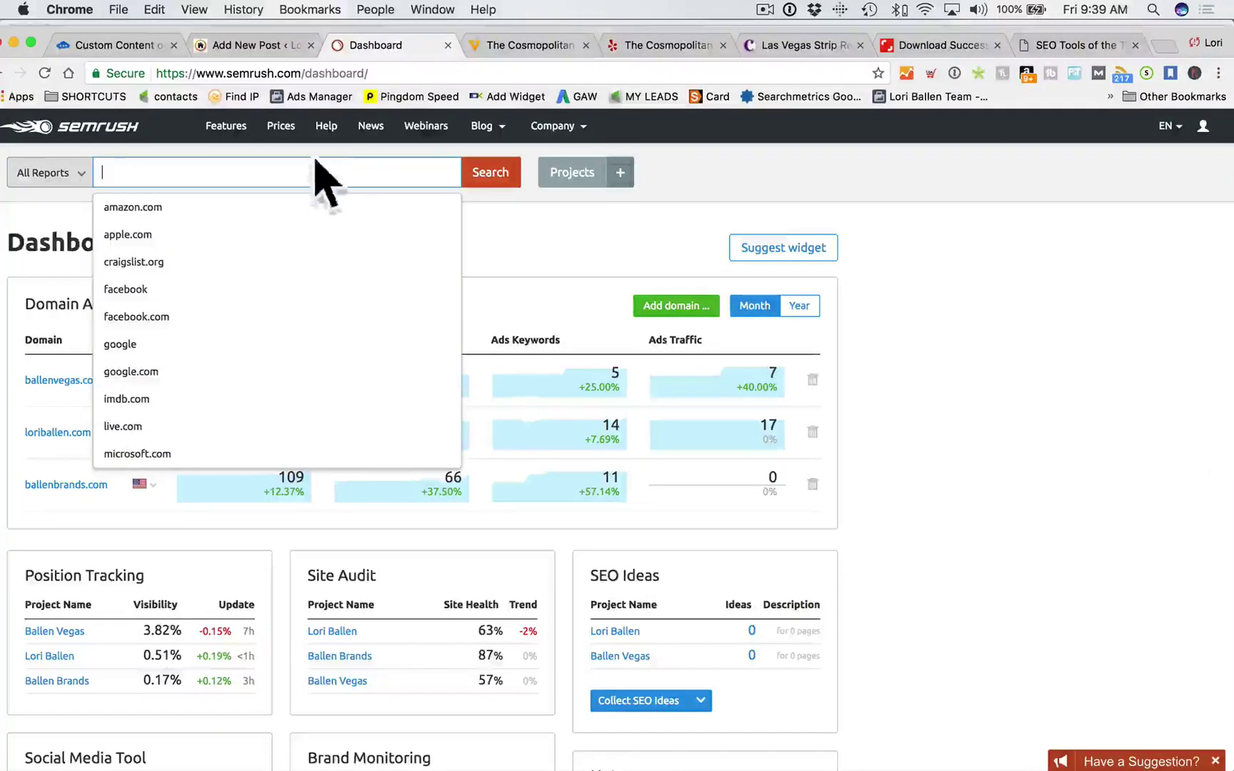
type("co")
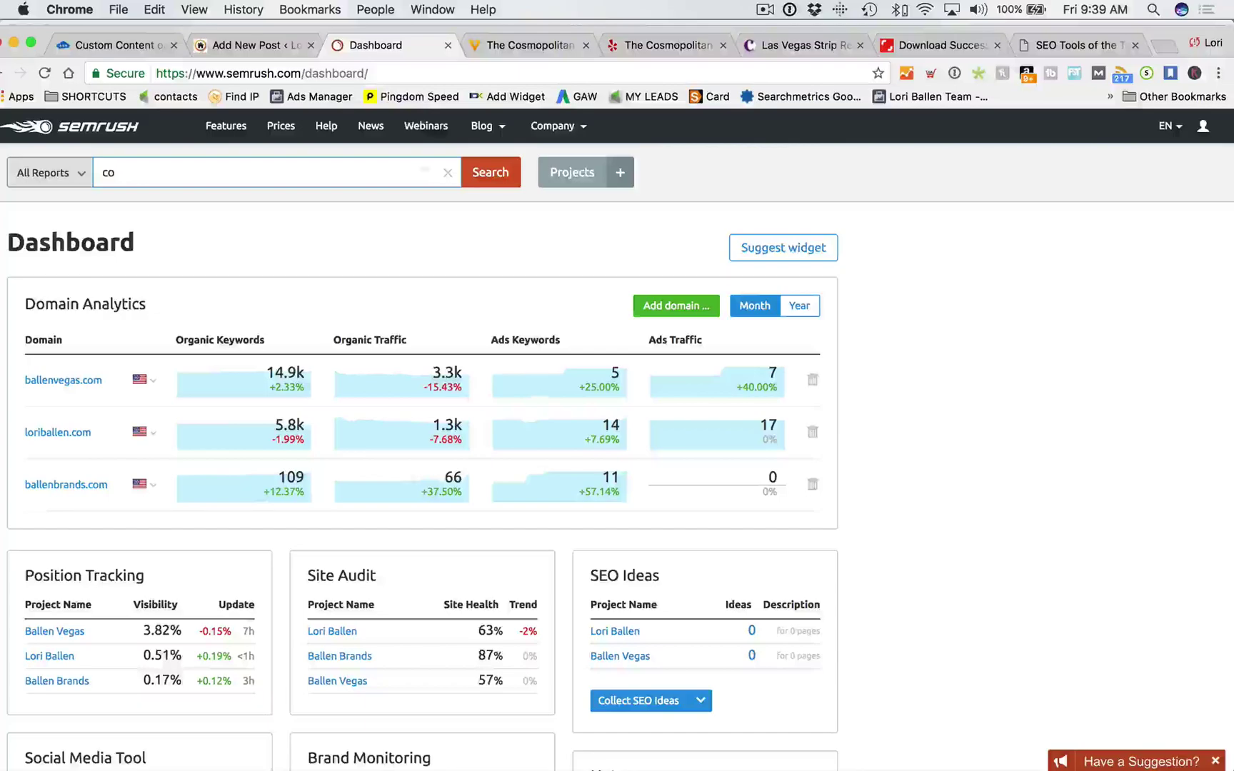
type("smopolitan las ")
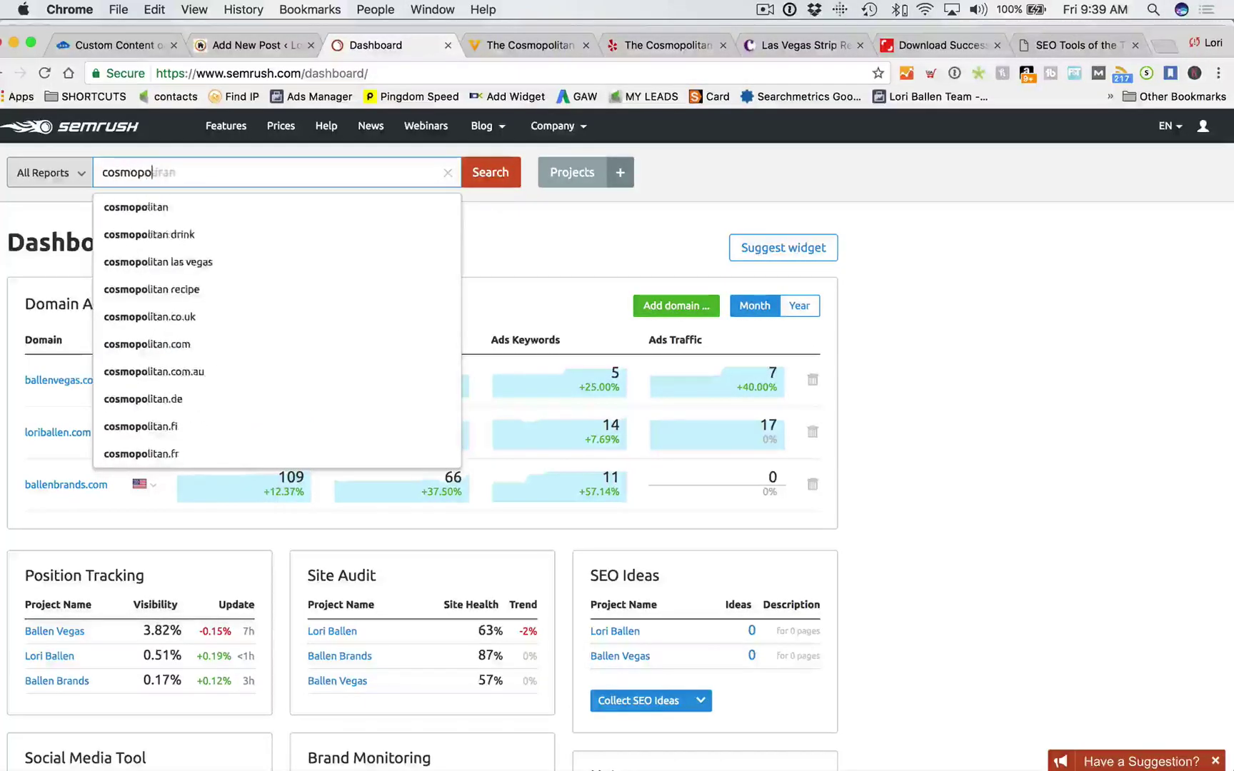
type("vegas")
key("Return")
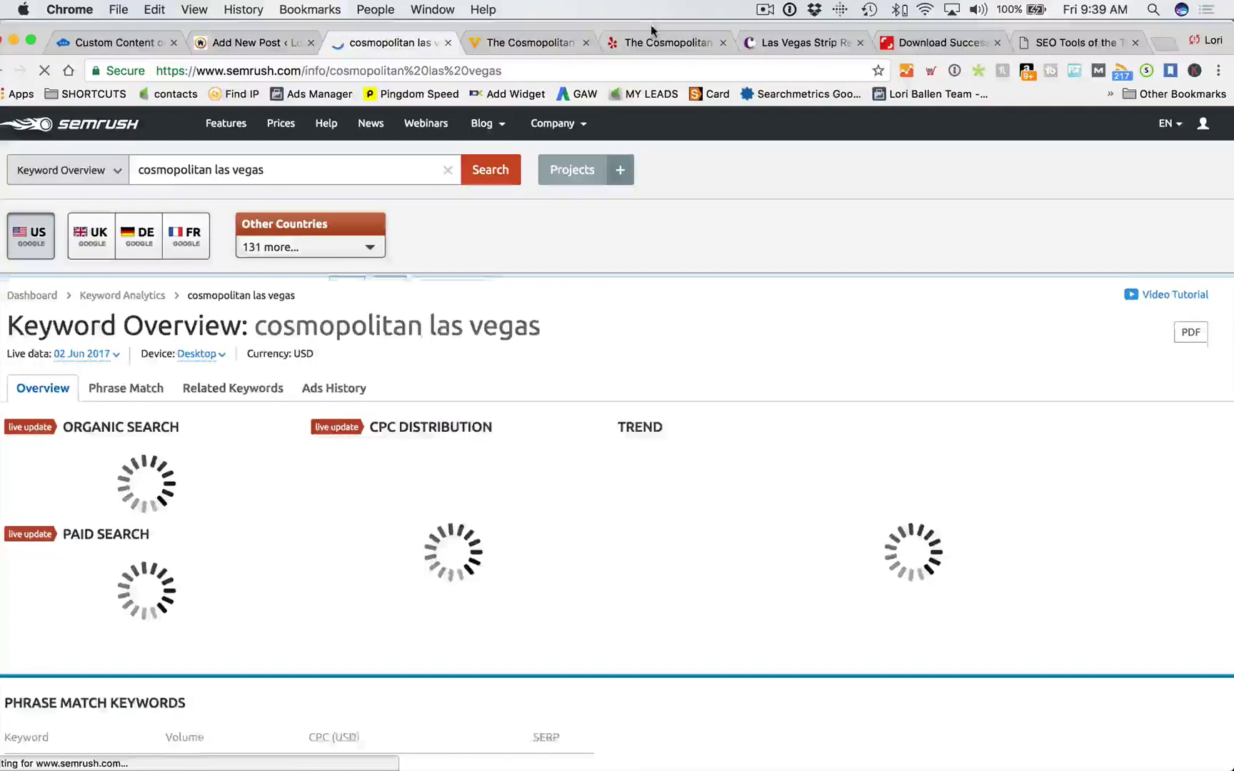
Step: Scroll down to Phrase Match Keywords and open the full report
mouse_move(650, 24)
left_mouse_down()
mouse_move(712, 27)
mouse_move(675, 26)
left_mouse_up()
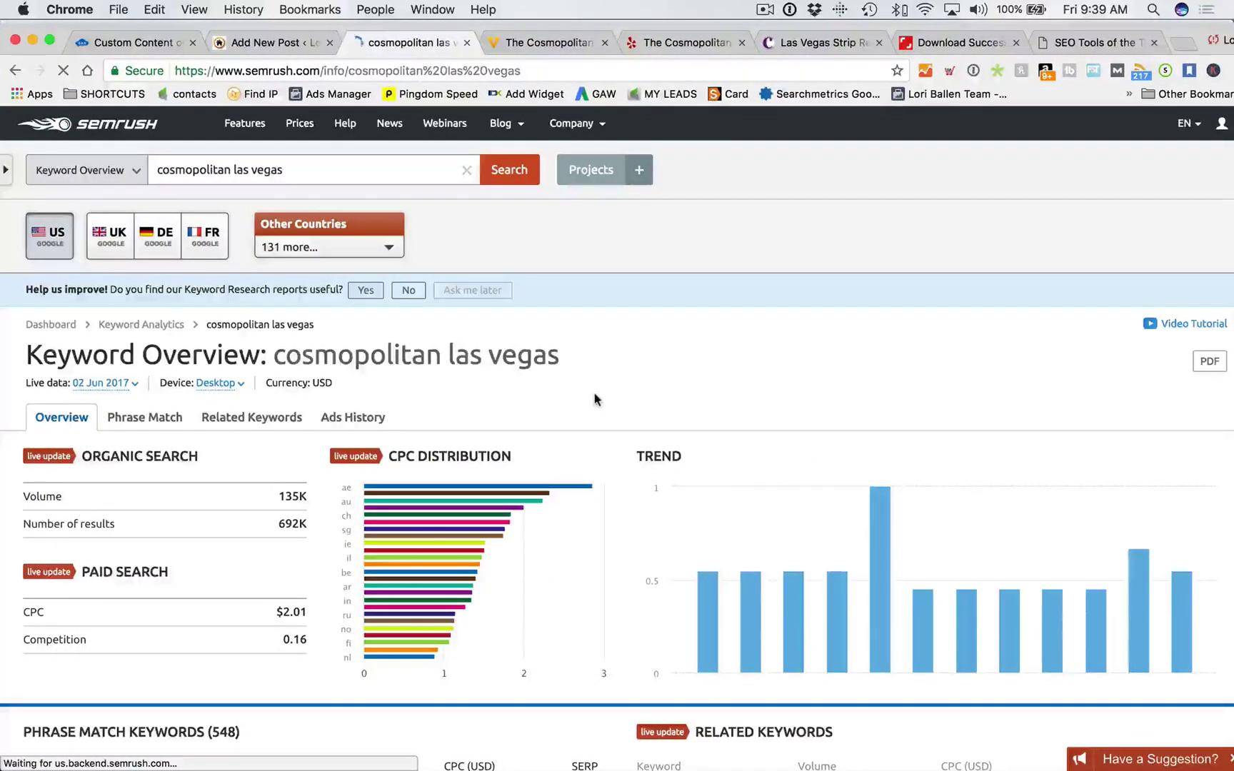
scroll(594, 397, "down", 3)
scroll(590, 402, "down", 10)
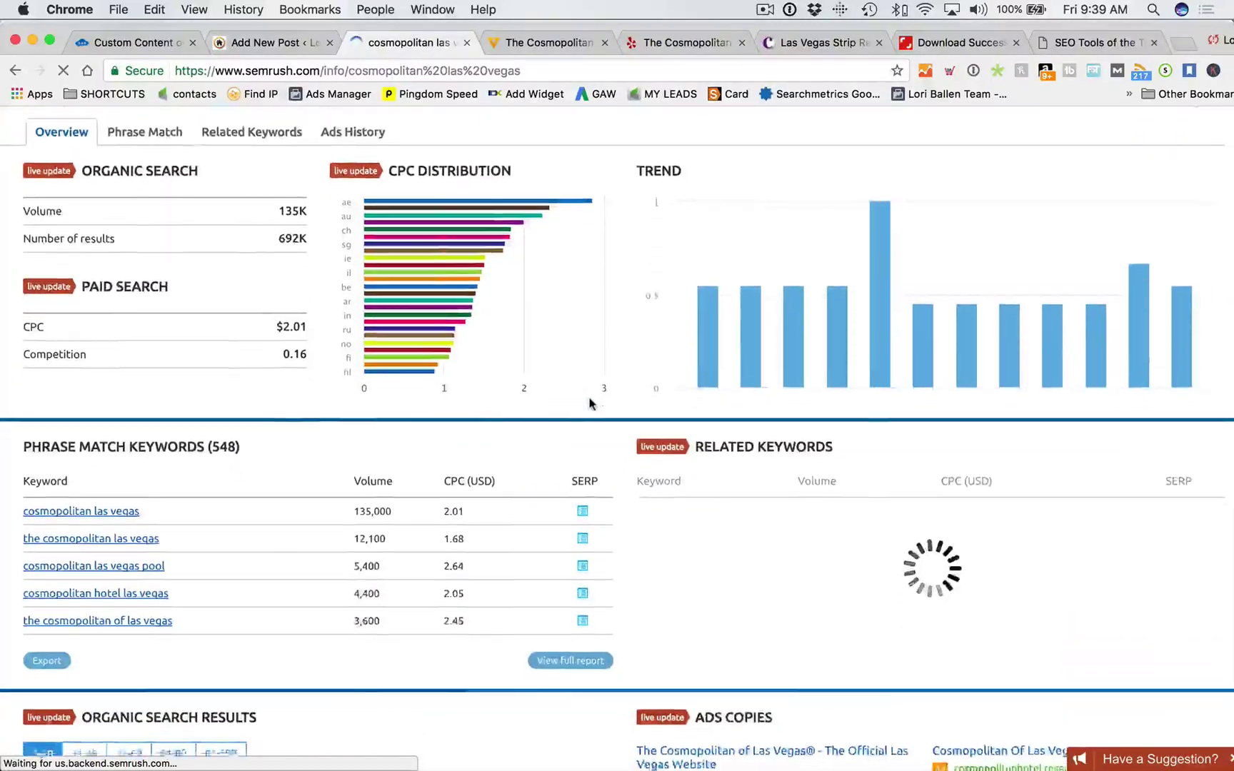
left_click(565, 516)
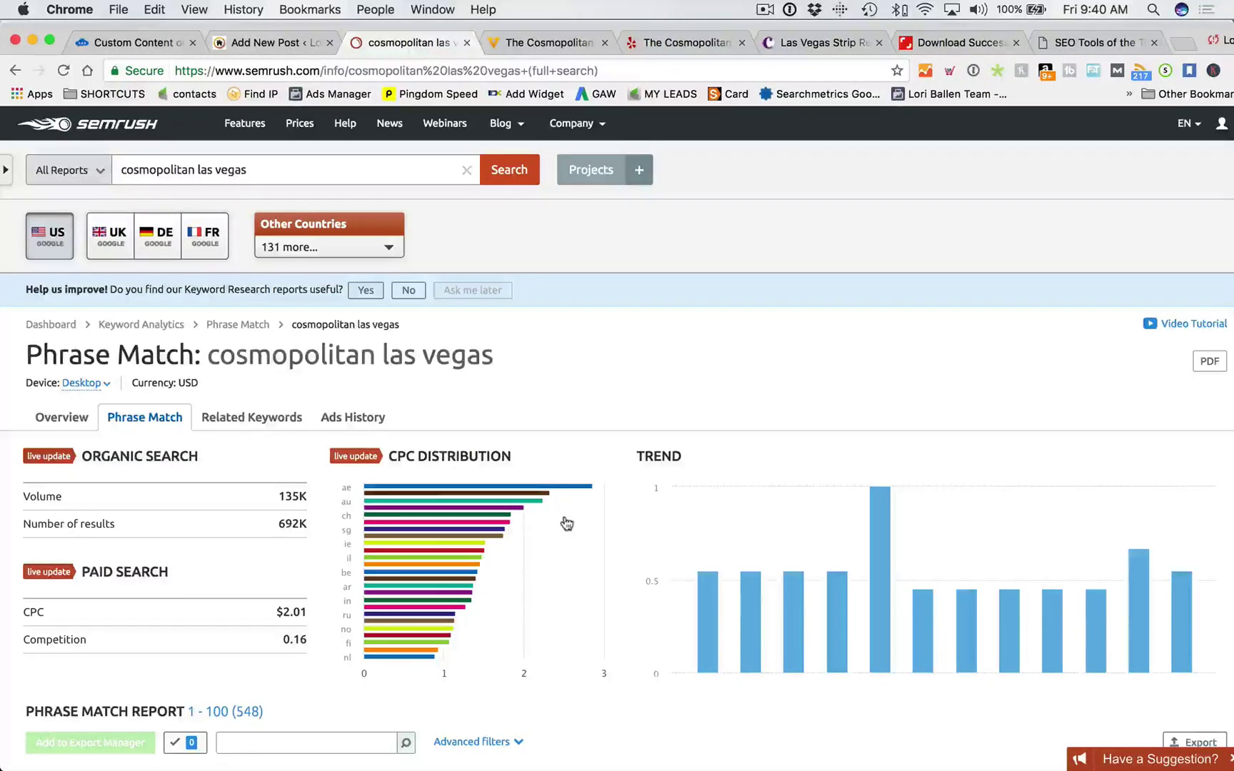
Step: Scroll through the 548 phrase-match keywords and select part of the searched phrase
scroll(564, 521, "down", 6)
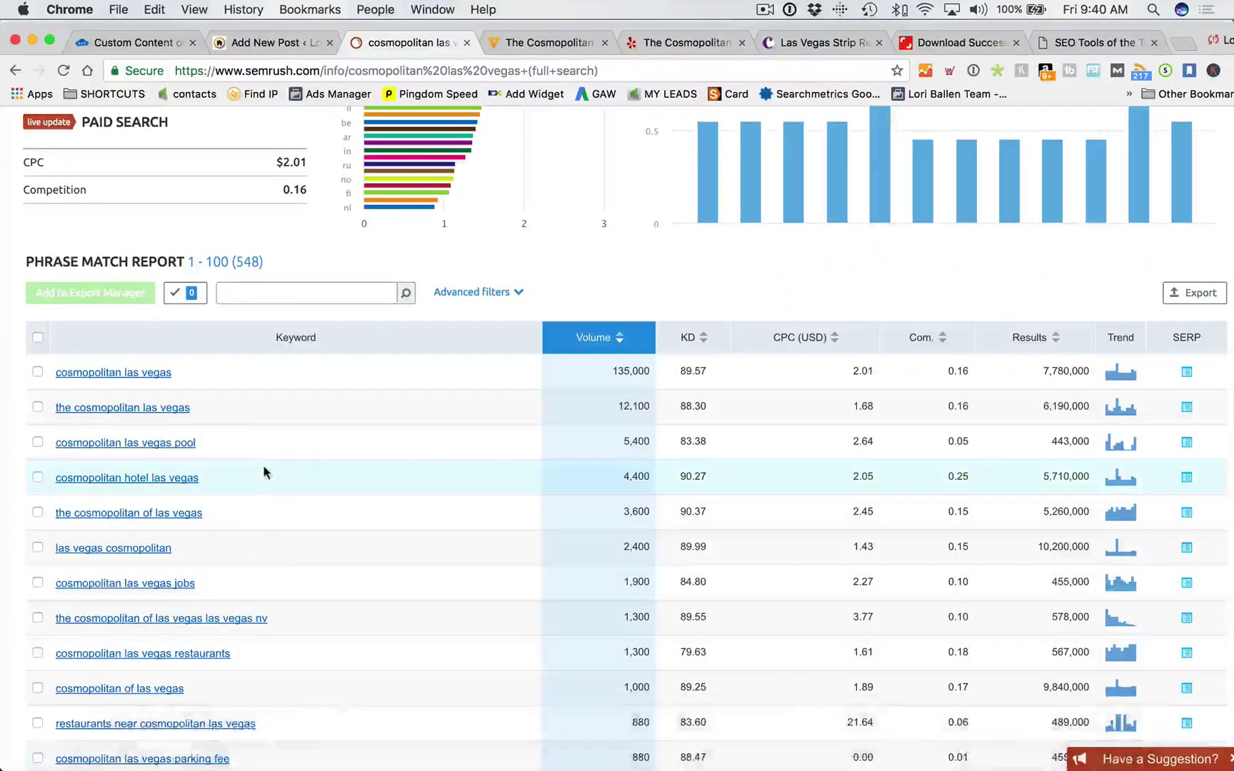
scroll(207, 480, "down", 1)
scroll(200, 480, "down", 6)
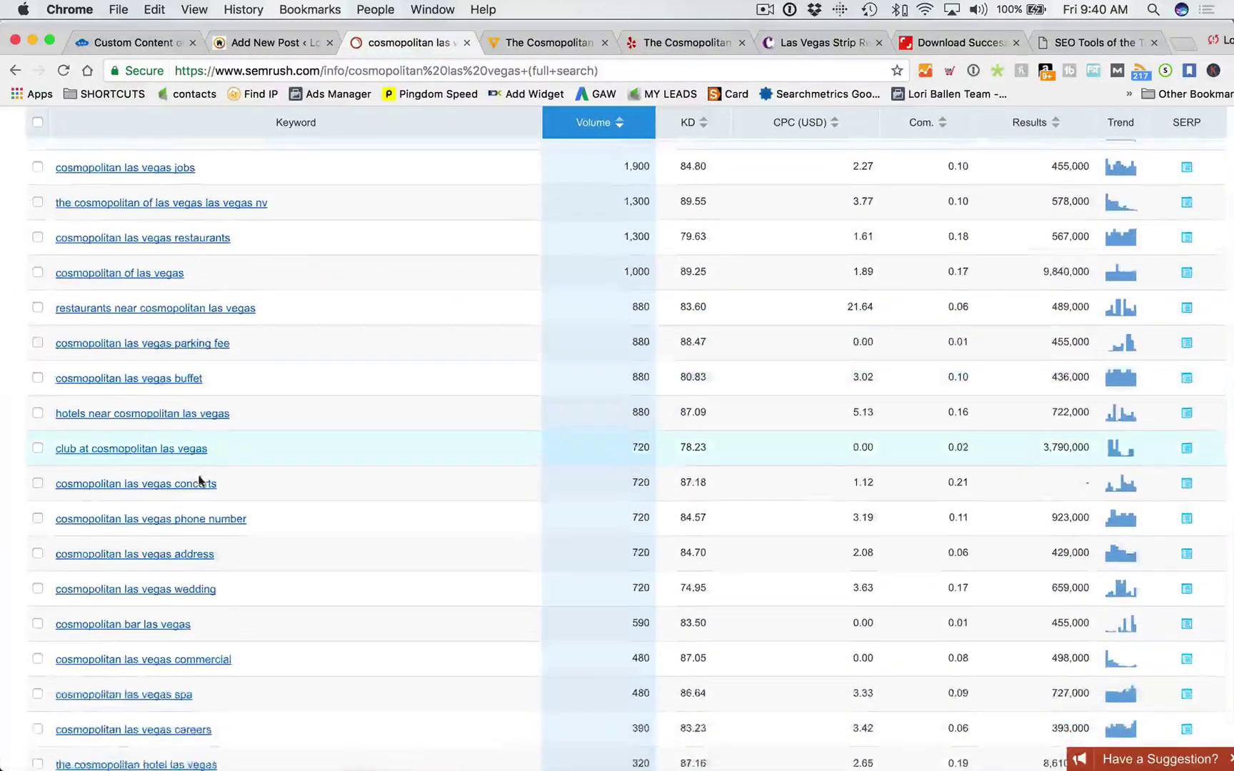
scroll(200, 480, "down", 2)
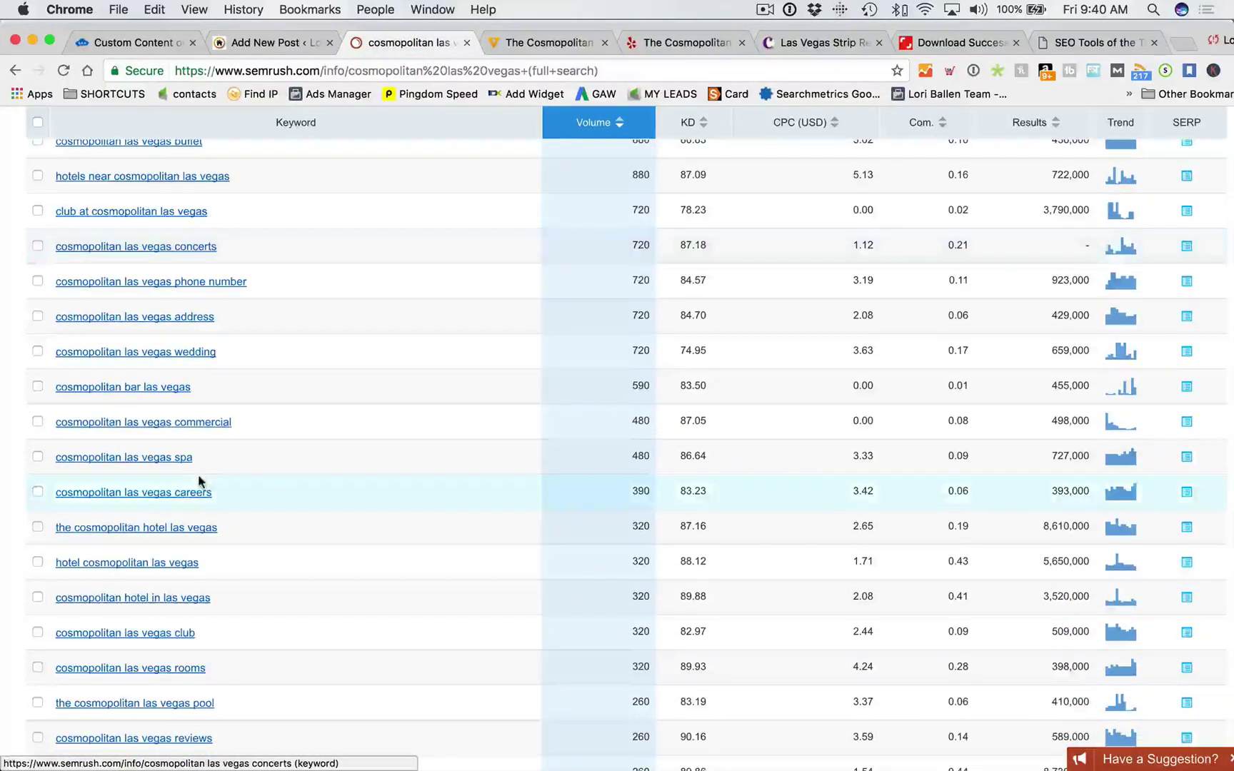
scroll(200, 480, "up", 3)
scroll(200, 480, "up", 10)
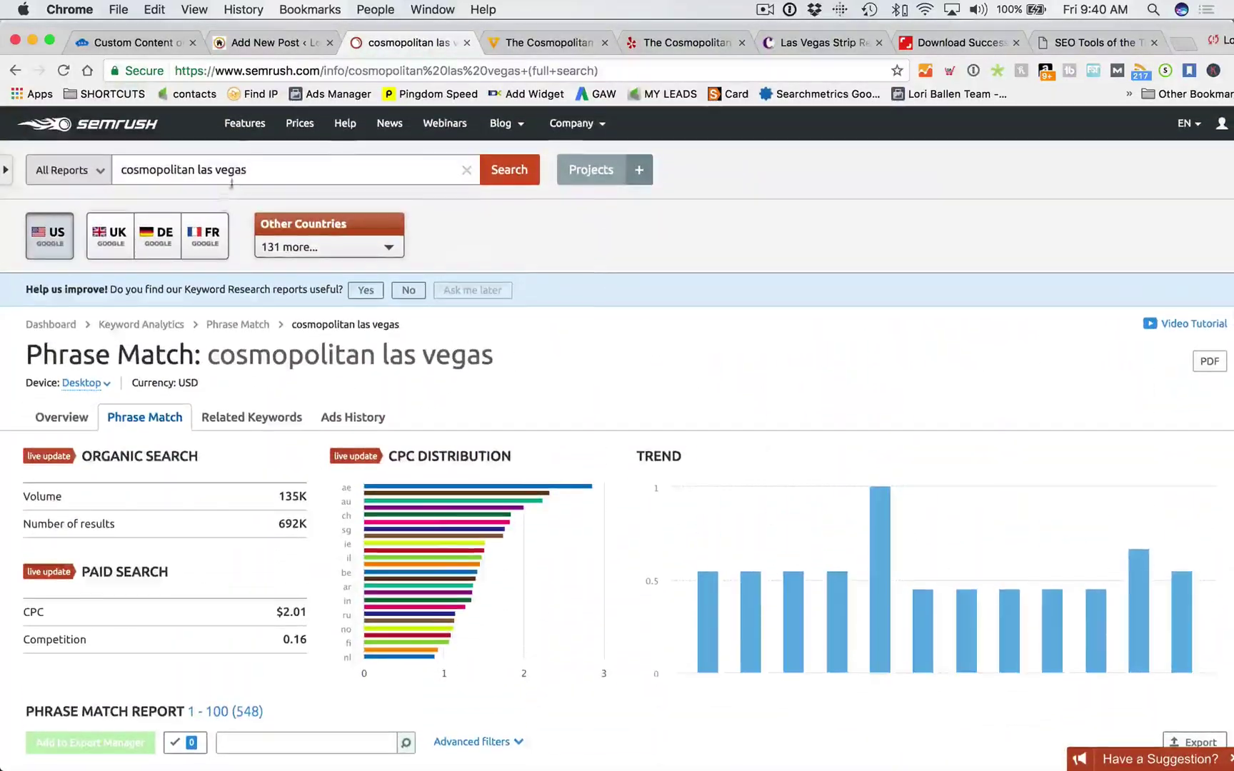
left_click_drag(247, 170, 176, 168)
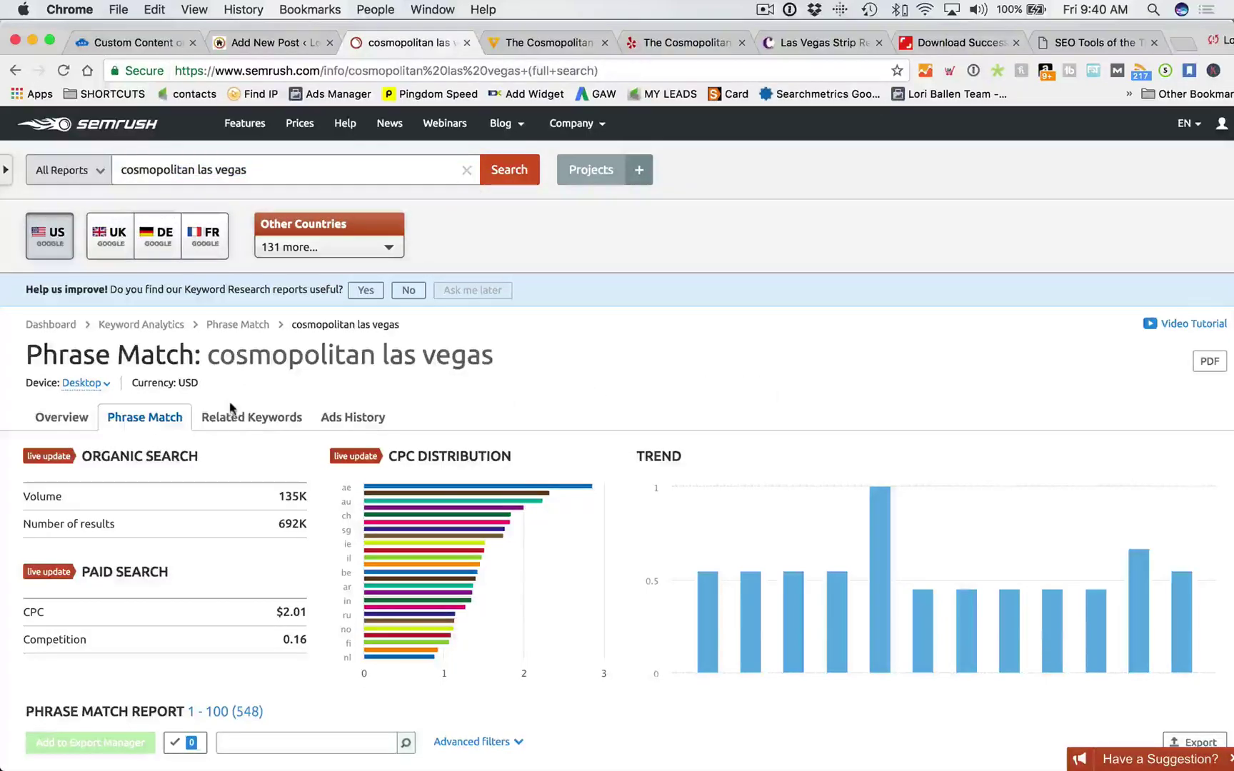
Step: Switch to Related Keywords and scroll through its 1,658-keyword table
left_click(243, 422)
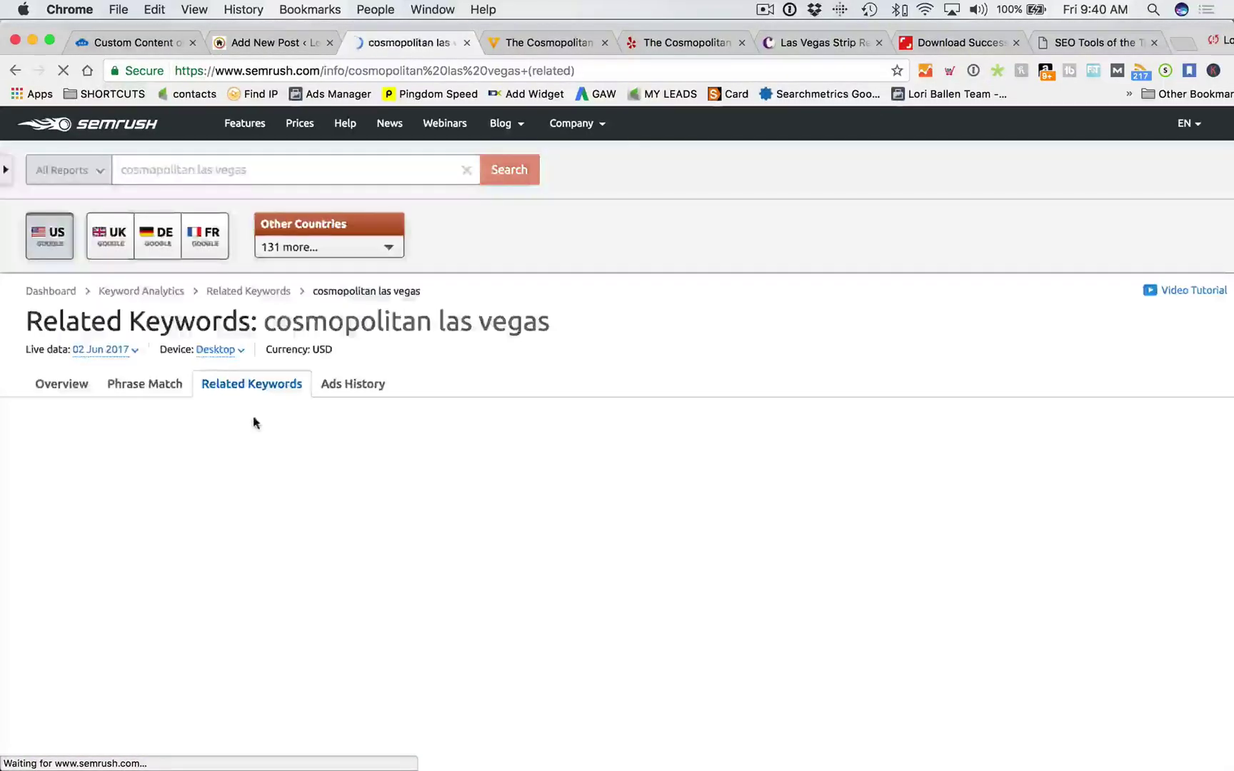
scroll(342, 437, "down", 5)
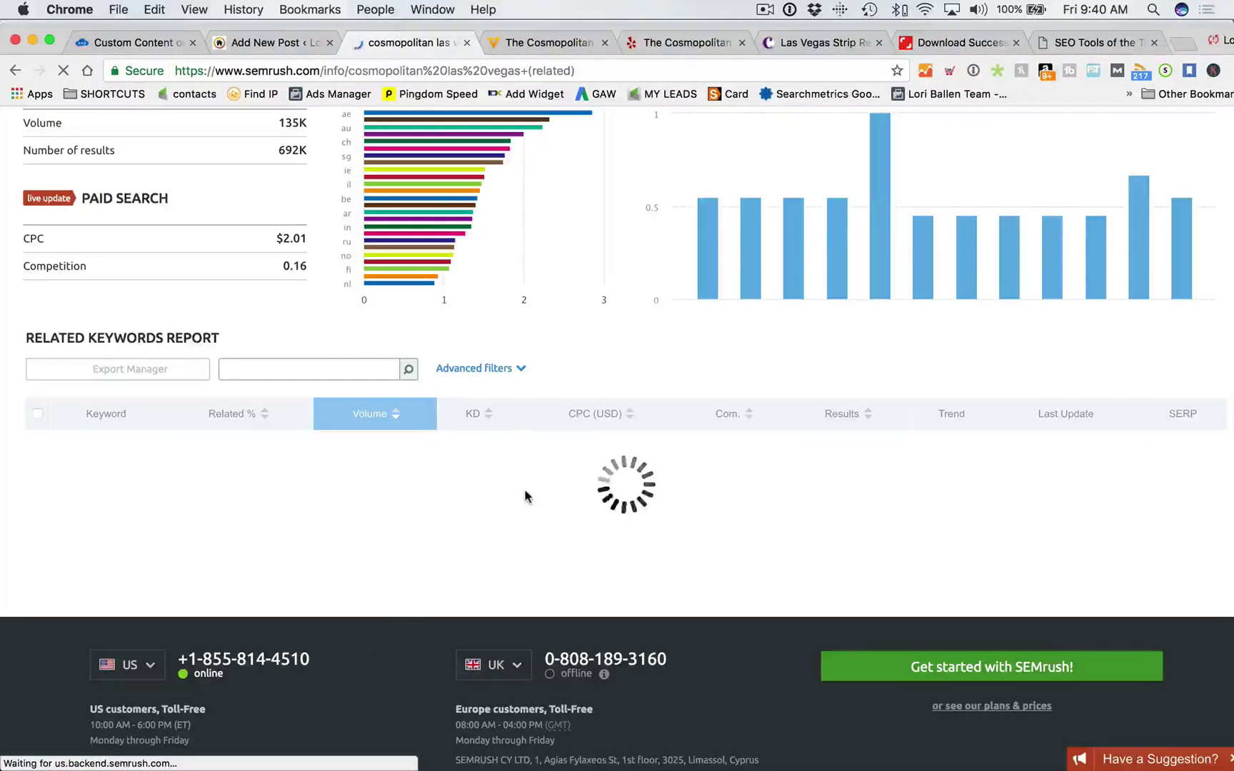
scroll(396, 491, "down", 1)
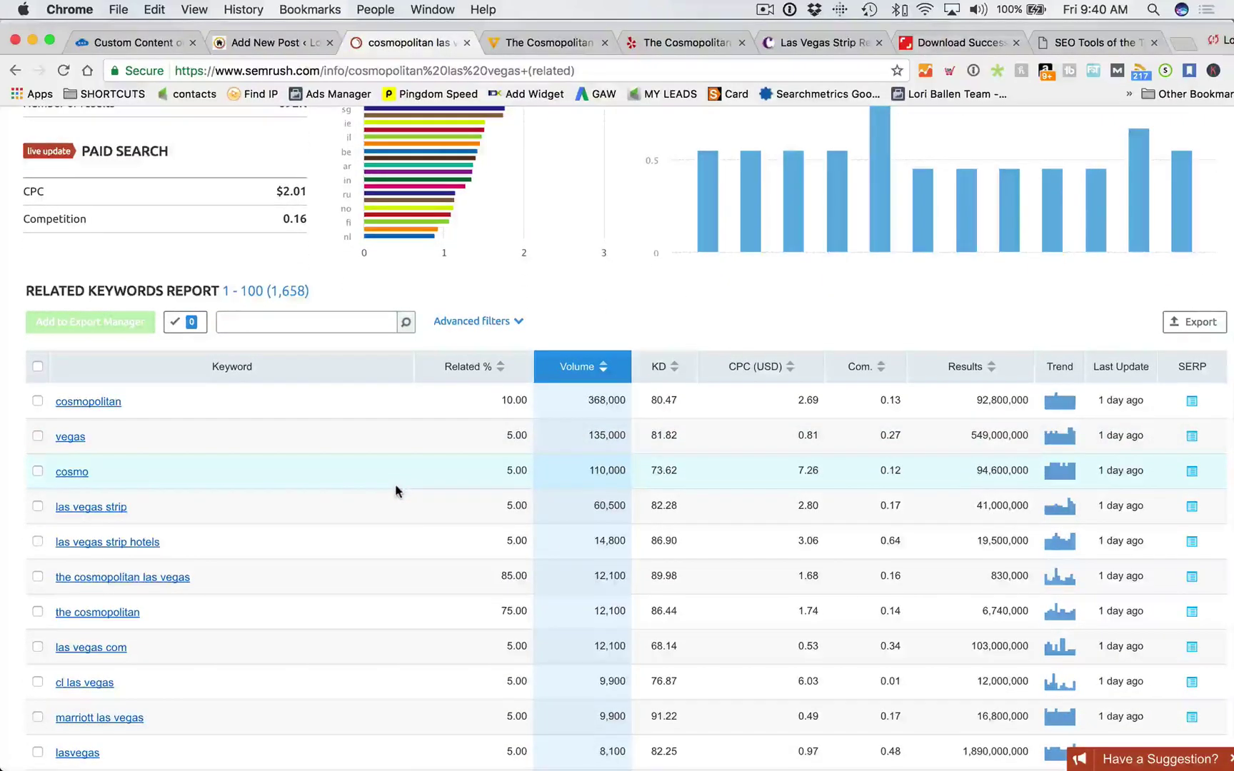
scroll(396, 491, "down", 1)
scroll(396, 490, "down", 1)
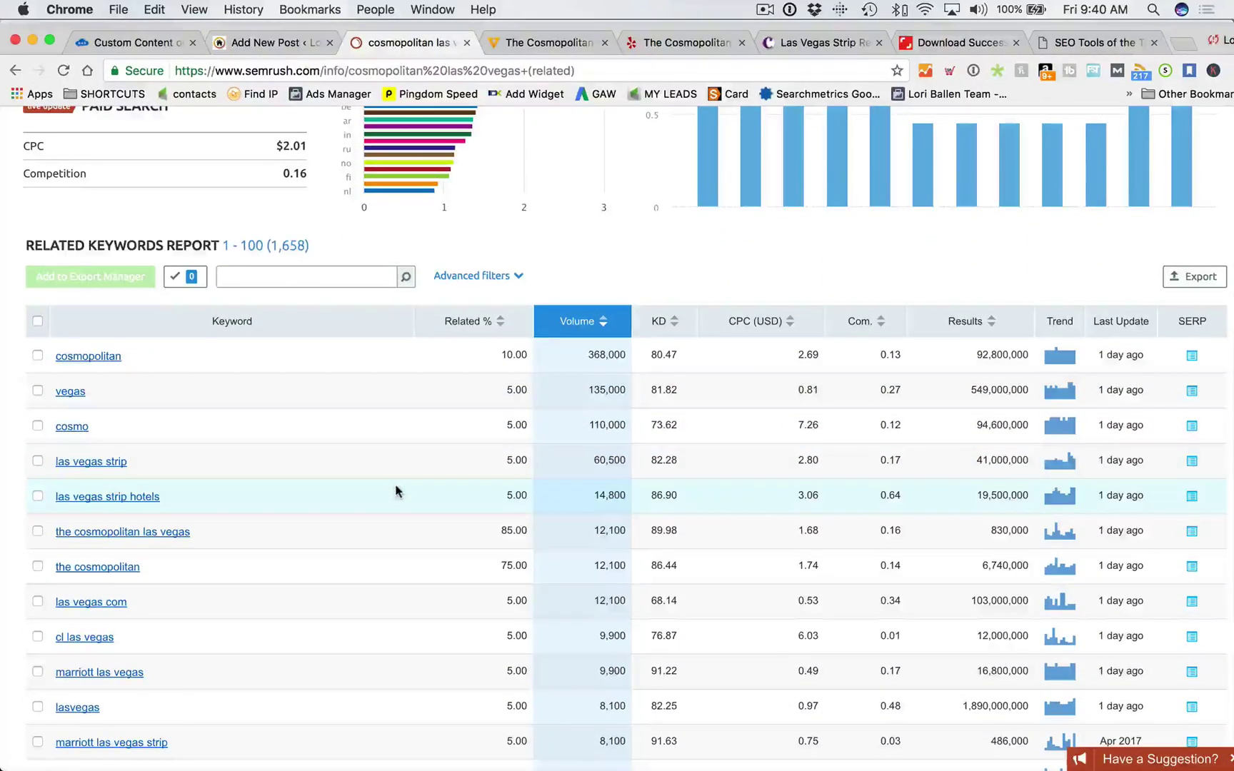
scroll(396, 491, "down", 5)
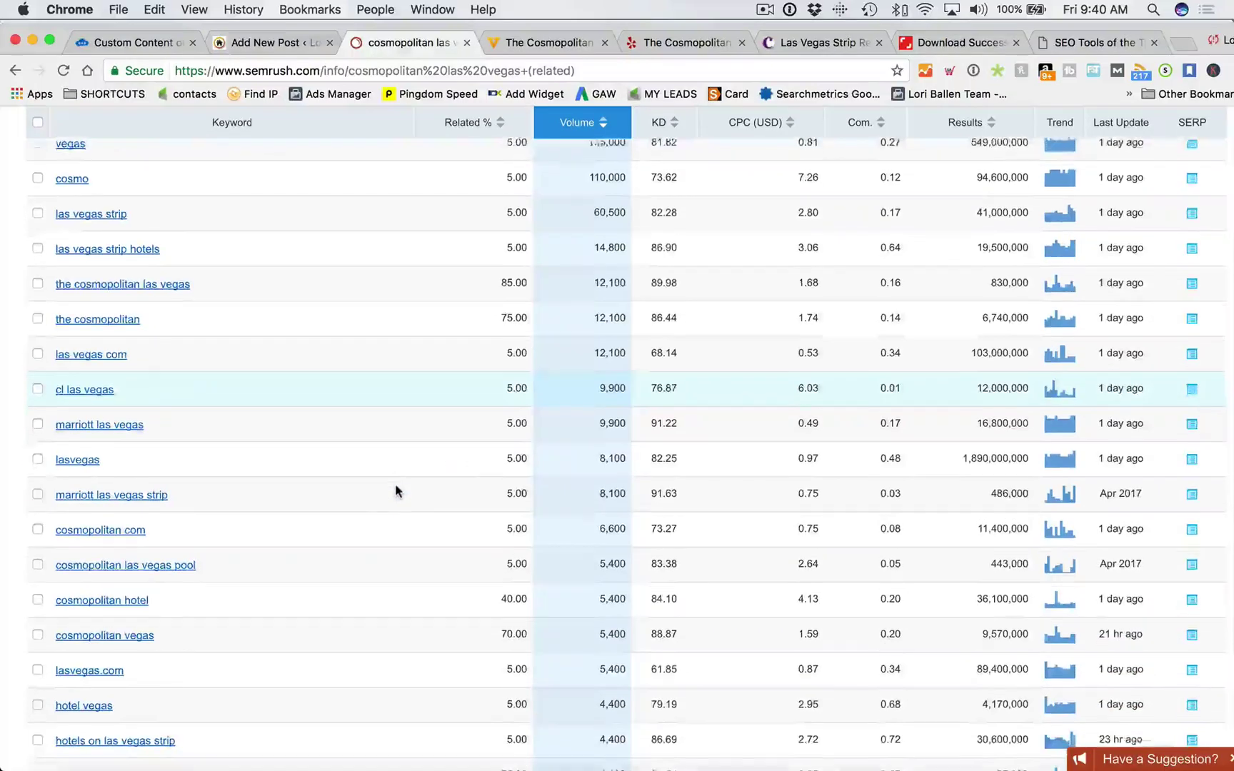
scroll(396, 491, "up", 10)
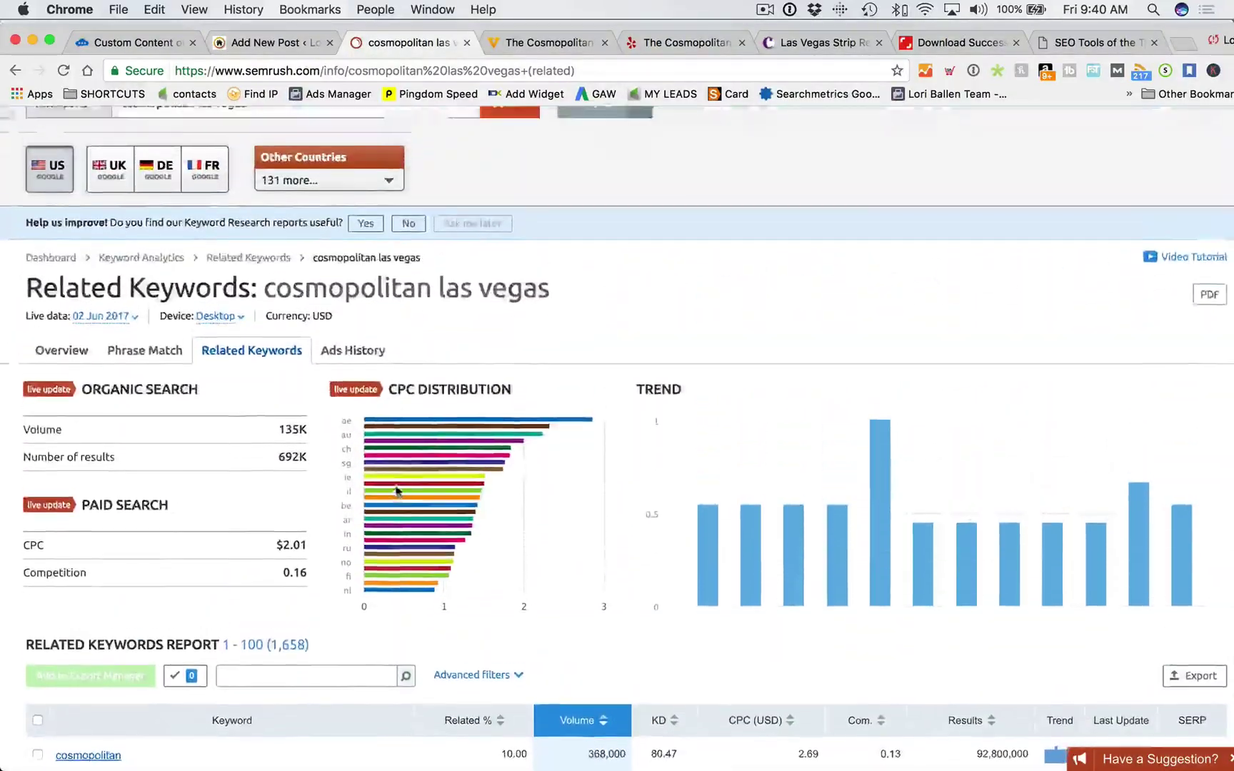
scroll(396, 491, "up", 1)
Step: Switch back to Phrase Match and scroll through rows like 'cosmopolitan las vegas buffet' (880)
left_click(135, 384)
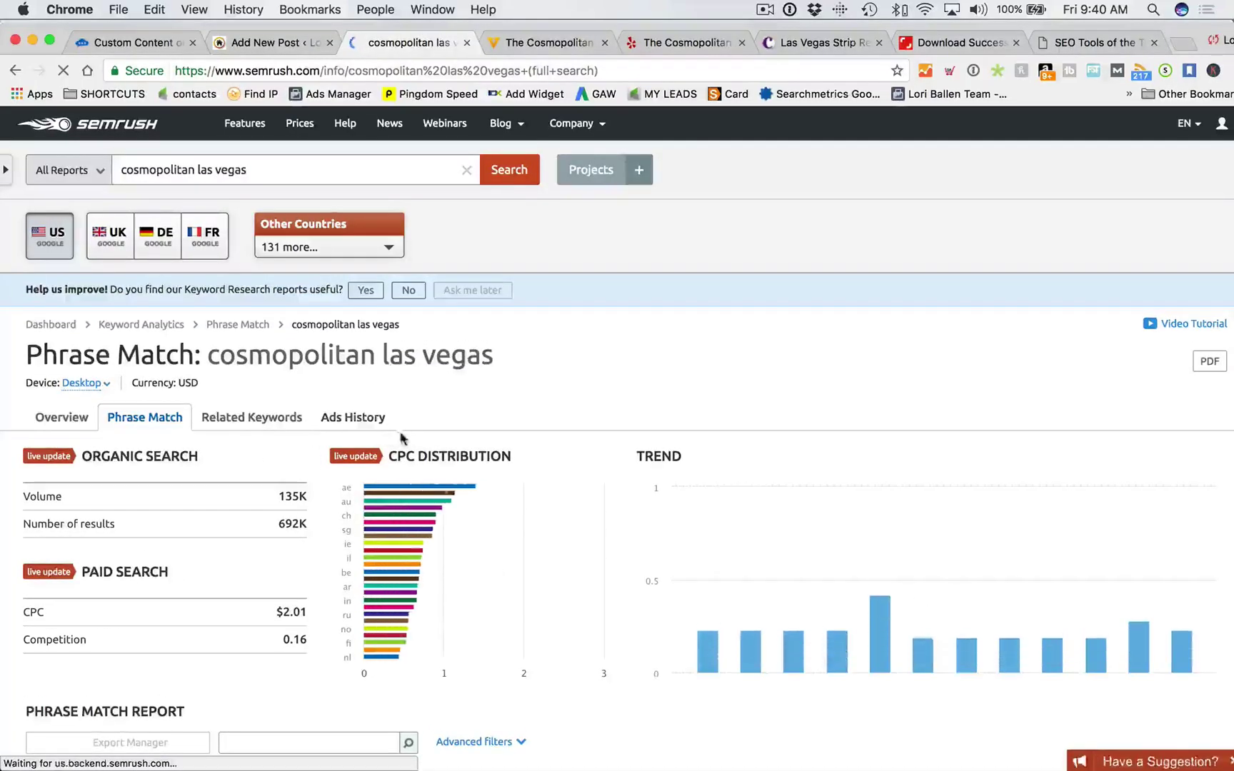
scroll(241, 429, "down", 3)
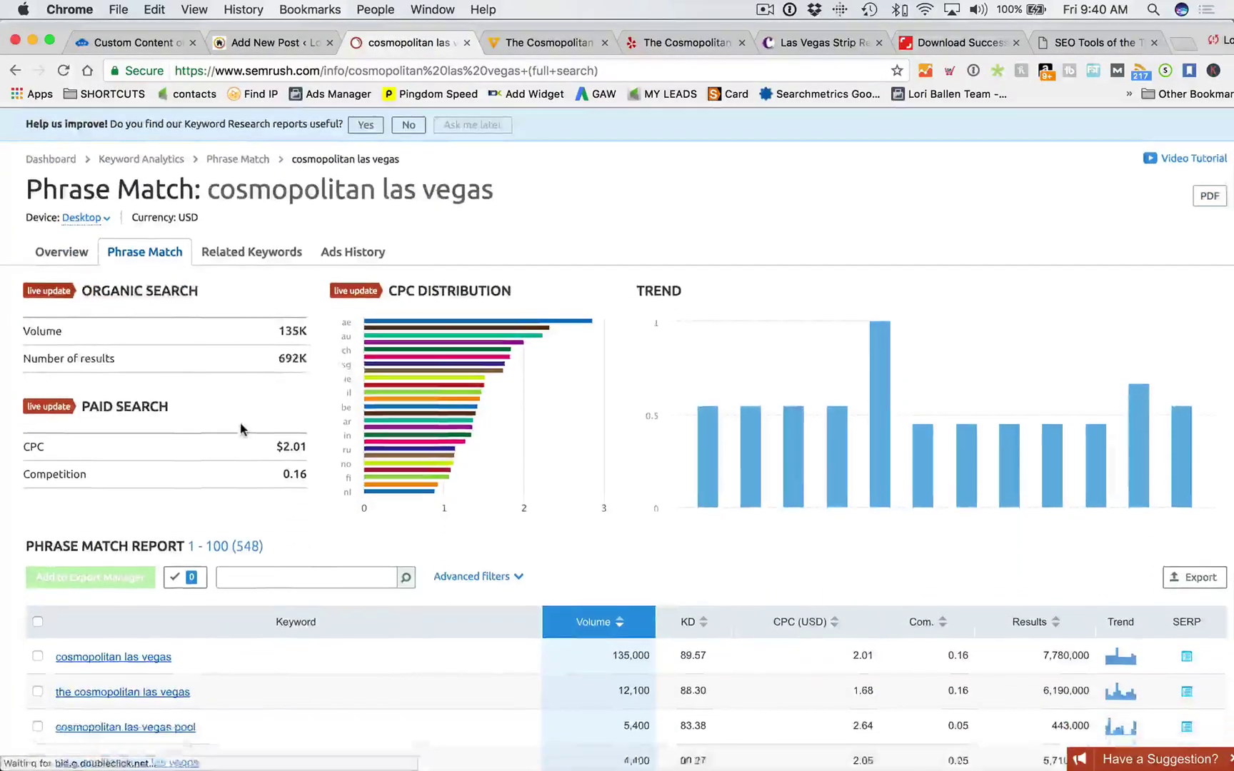
scroll(240, 428, "down", 1)
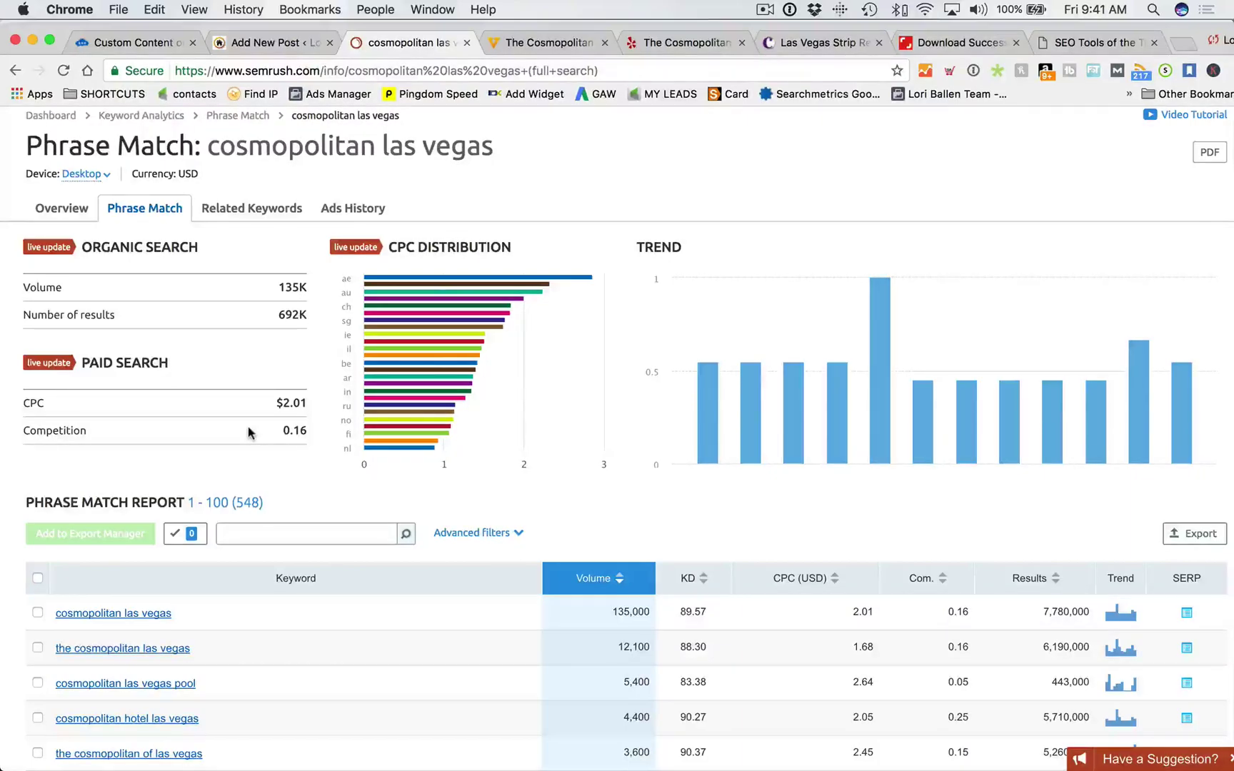
scroll(249, 433, "down", 5)
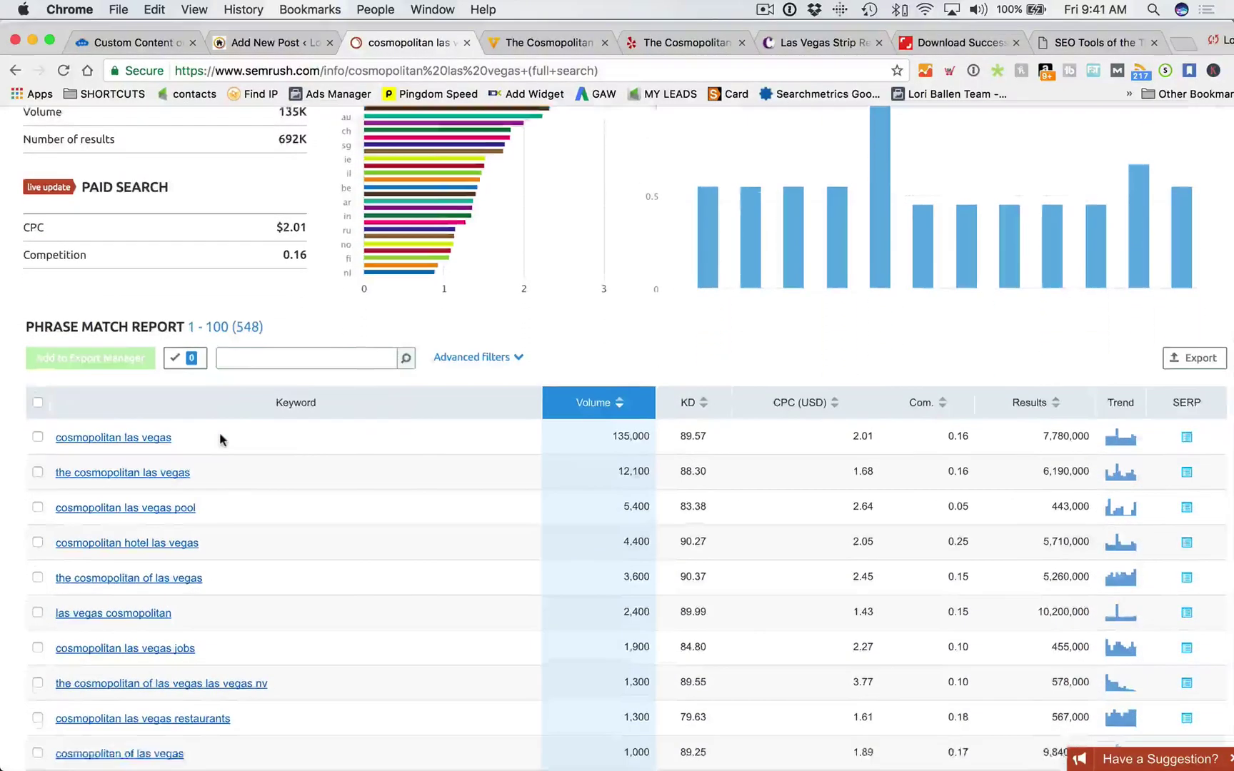
scroll(219, 435, "down", 6)
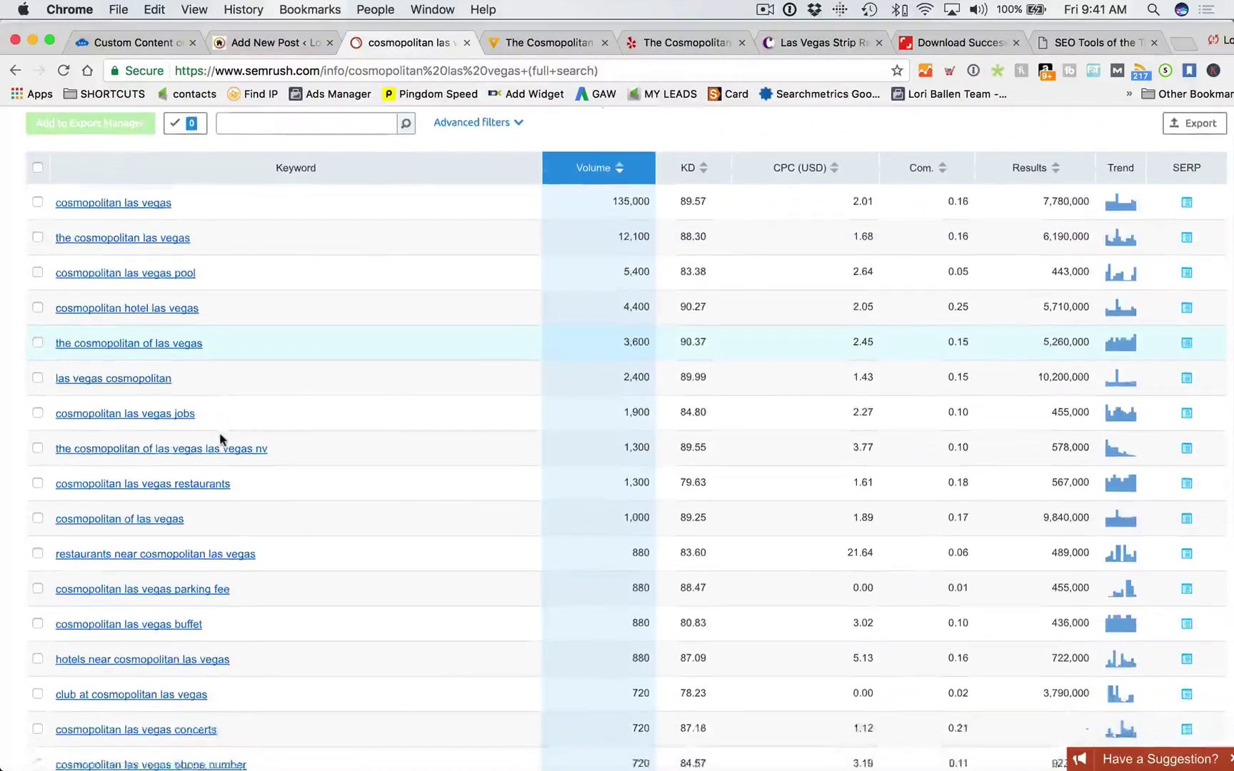